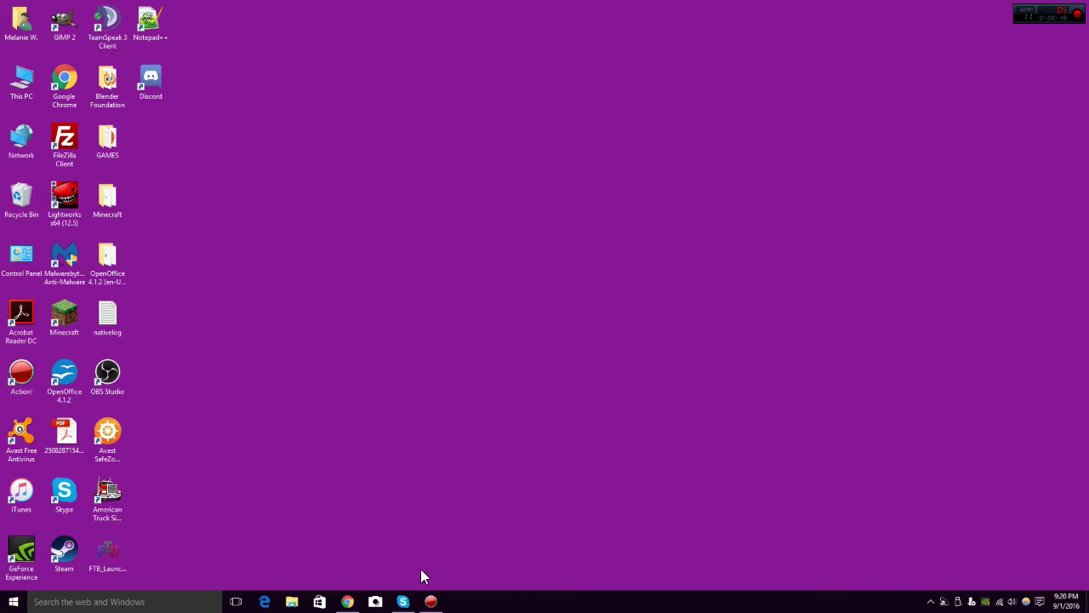
- Switch to Google Chrome and view the 32-bit and 64-bit Lightworks for Windows downloads on lwks.com, then minimize the browser
click(348, 602)
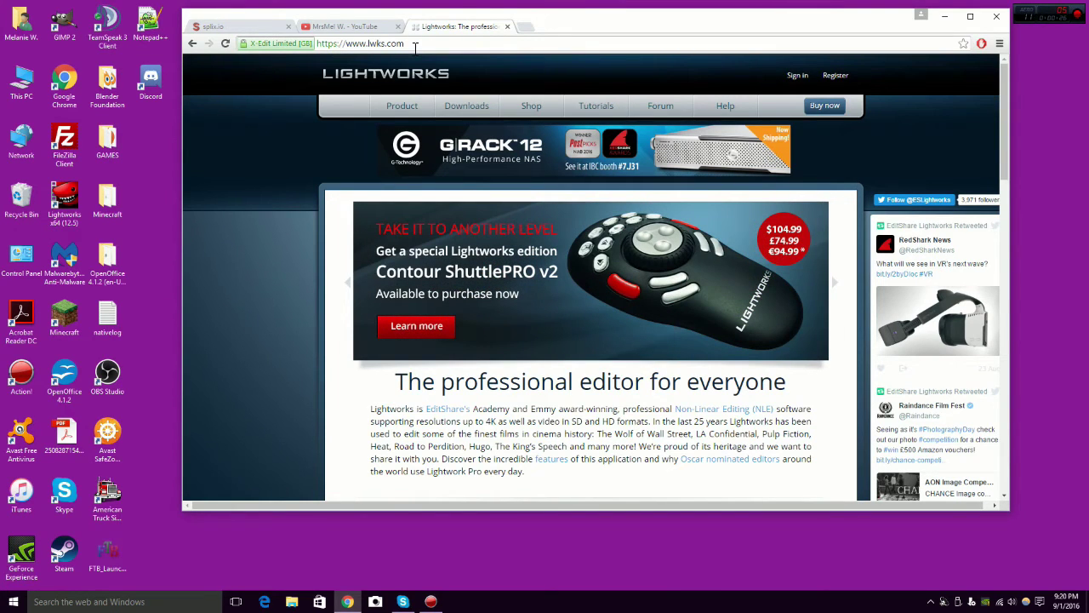
mouse_move(481, 111)
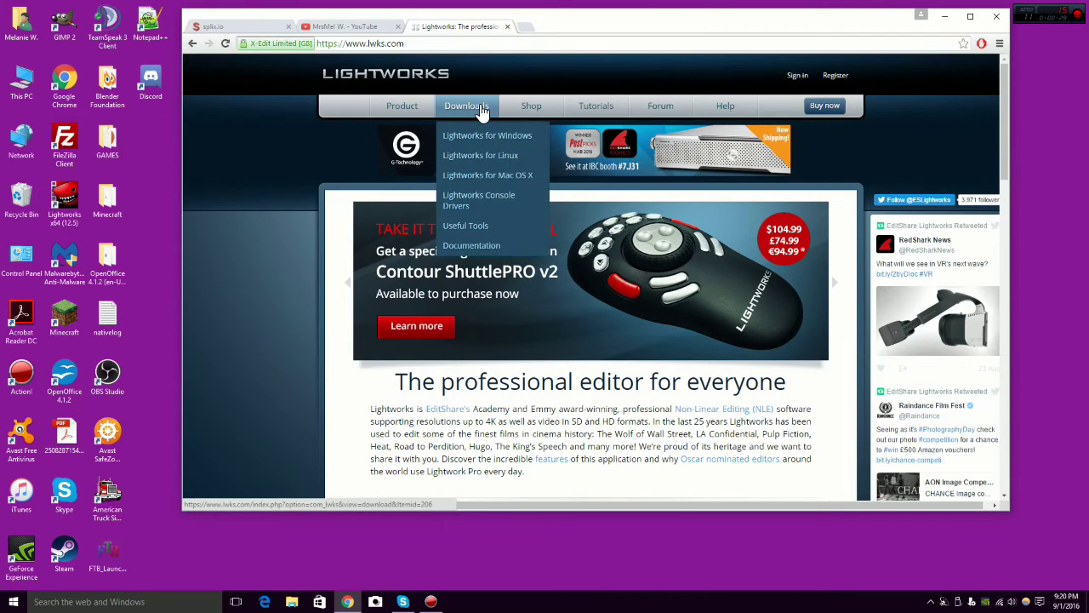
click(513, 143)
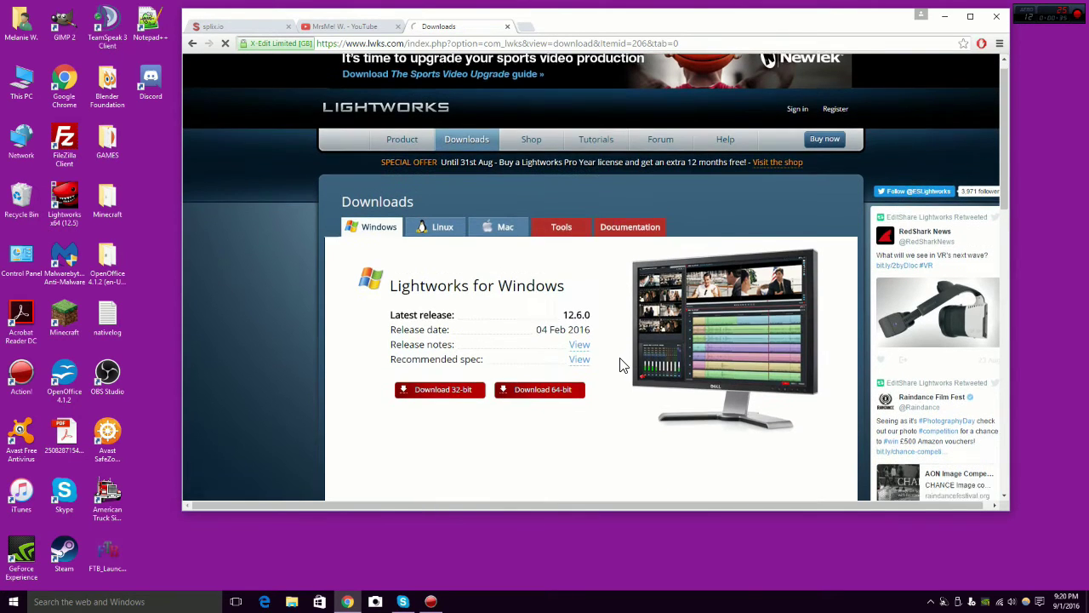
scroll(619, 353, down, 2)
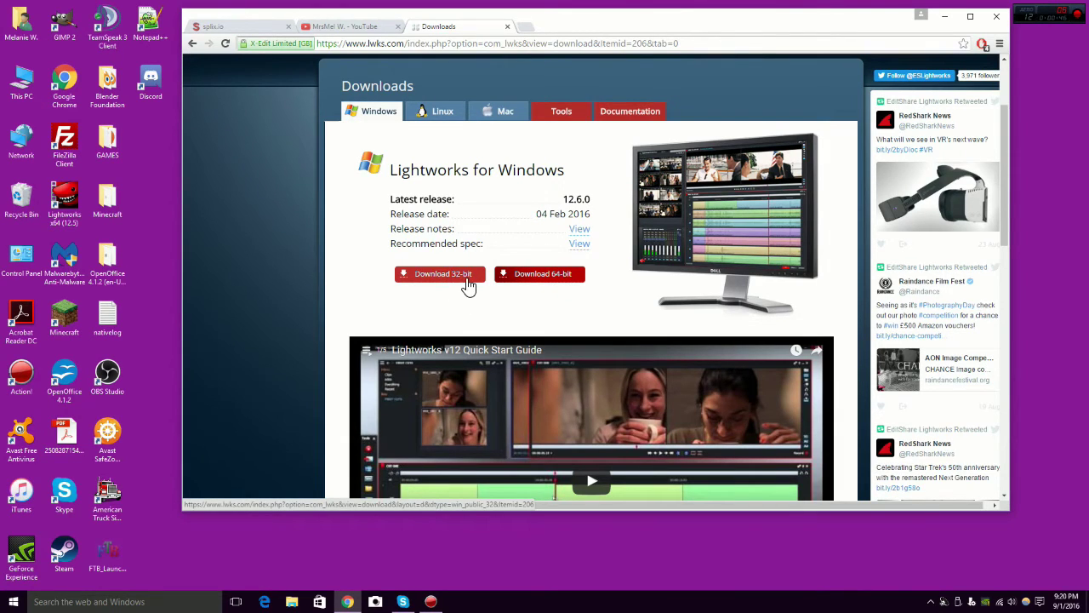
click(943, 17)
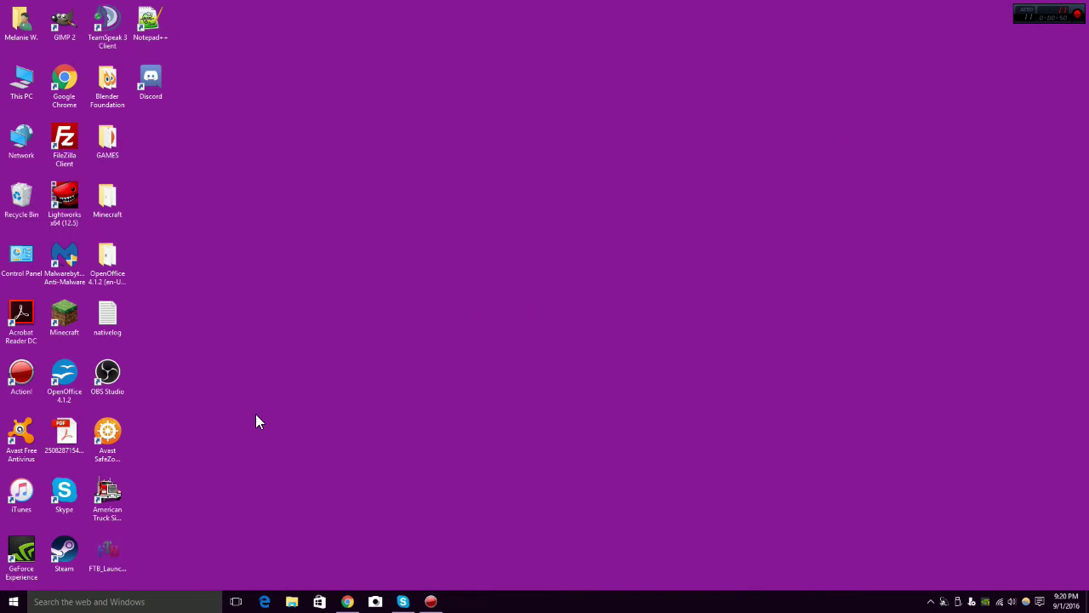
- Launch Lightworks, check the 60 fps frame rate option for new projects, and open the existing 60 fps family games project
double_click(65, 201)
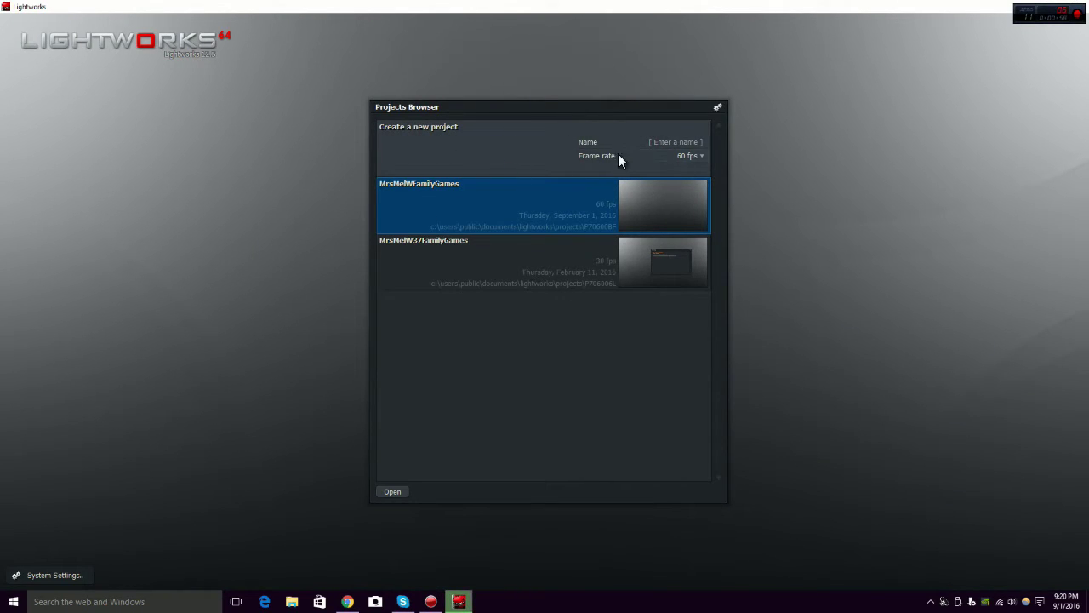
click(693, 157)
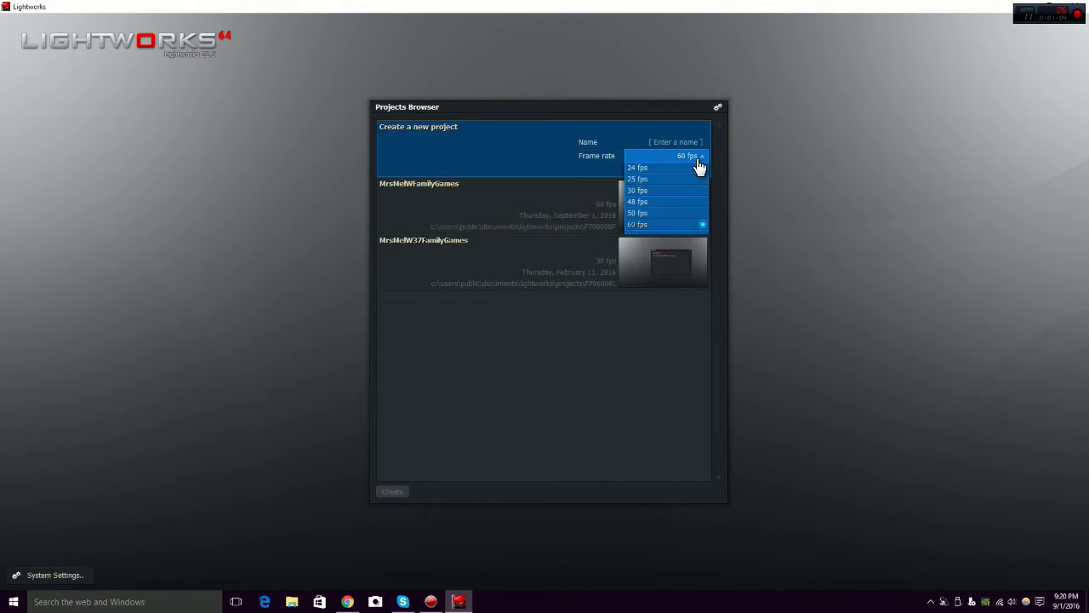
click(673, 225)
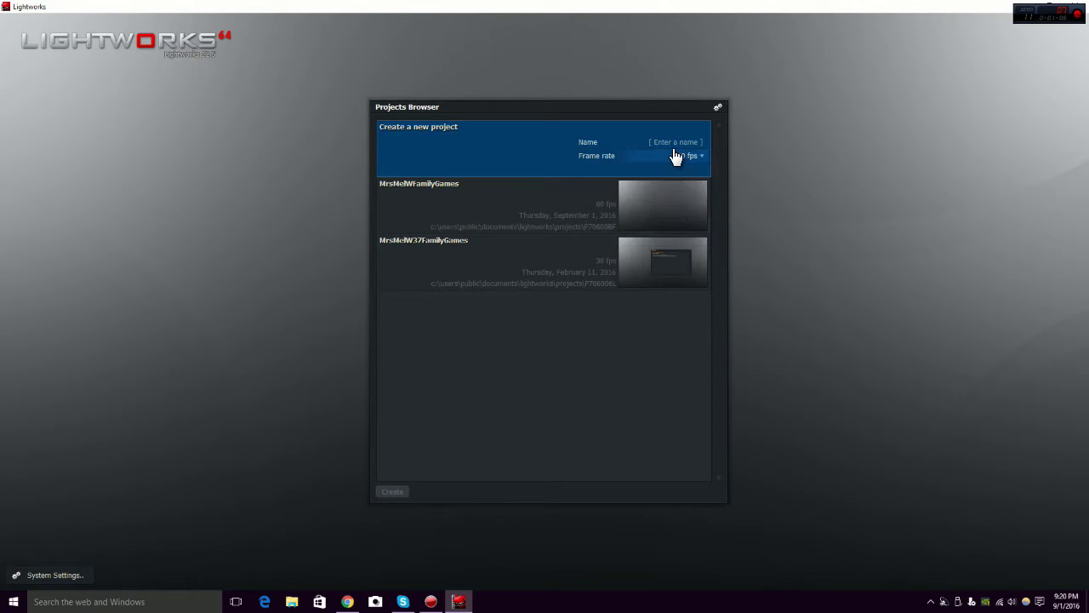
click(511, 200)
double_click(511, 200)
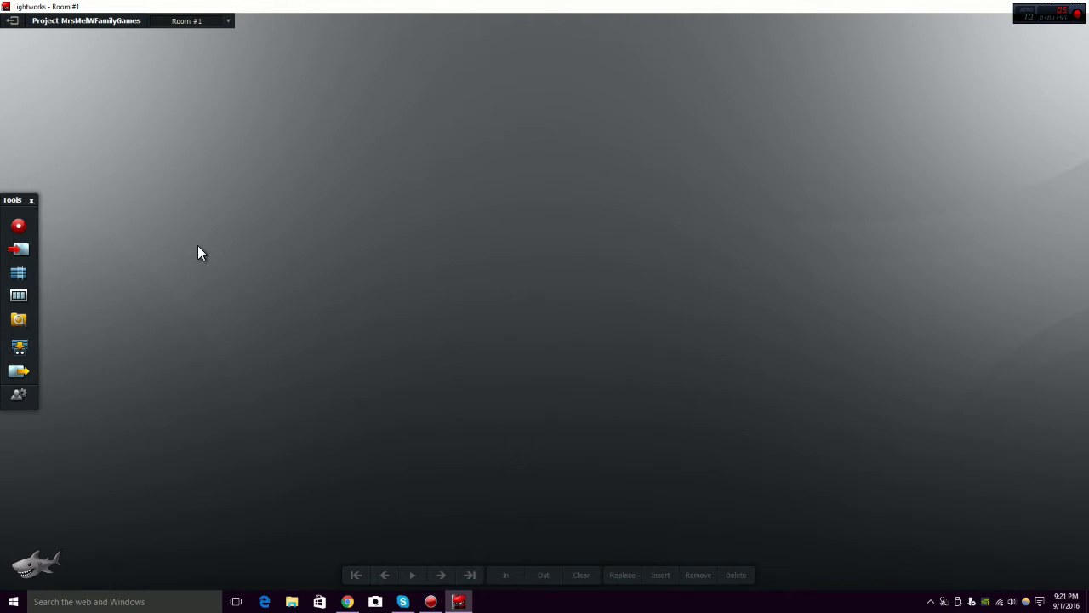
- Import the WIN_20160901_19_09_13_Pro clip from the MagicalSquishies folder in Videos
click(26, 249)
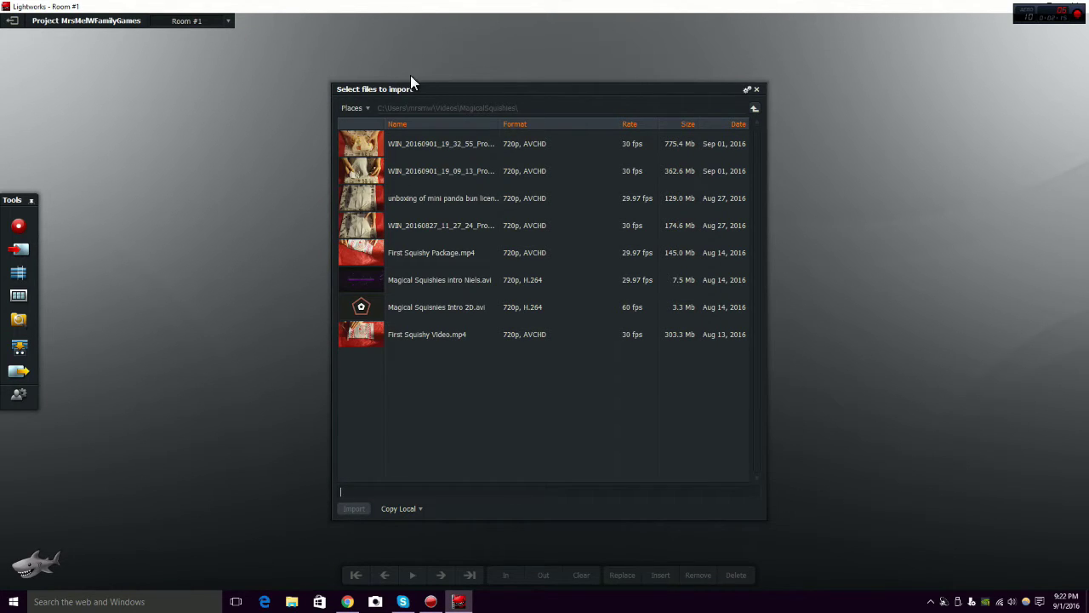
click(358, 108)
click(360, 108)
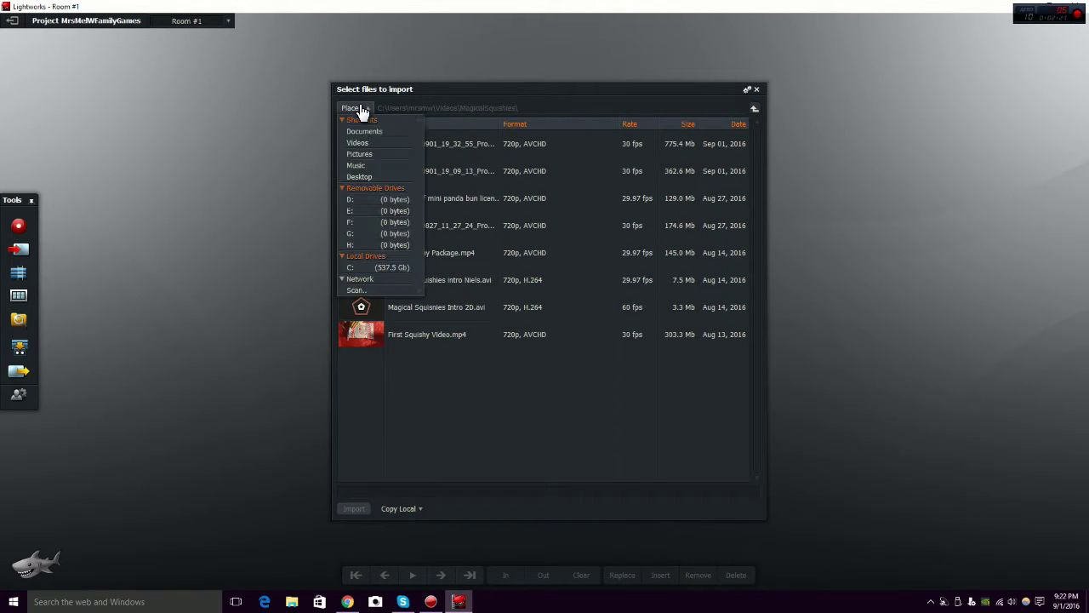
click(363, 143)
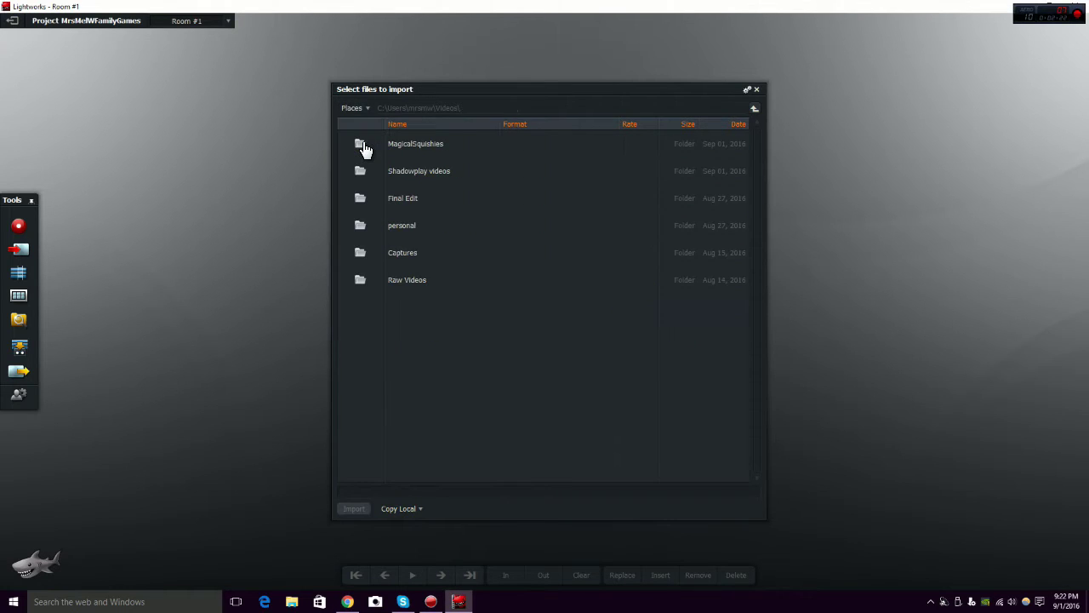
double_click(412, 147)
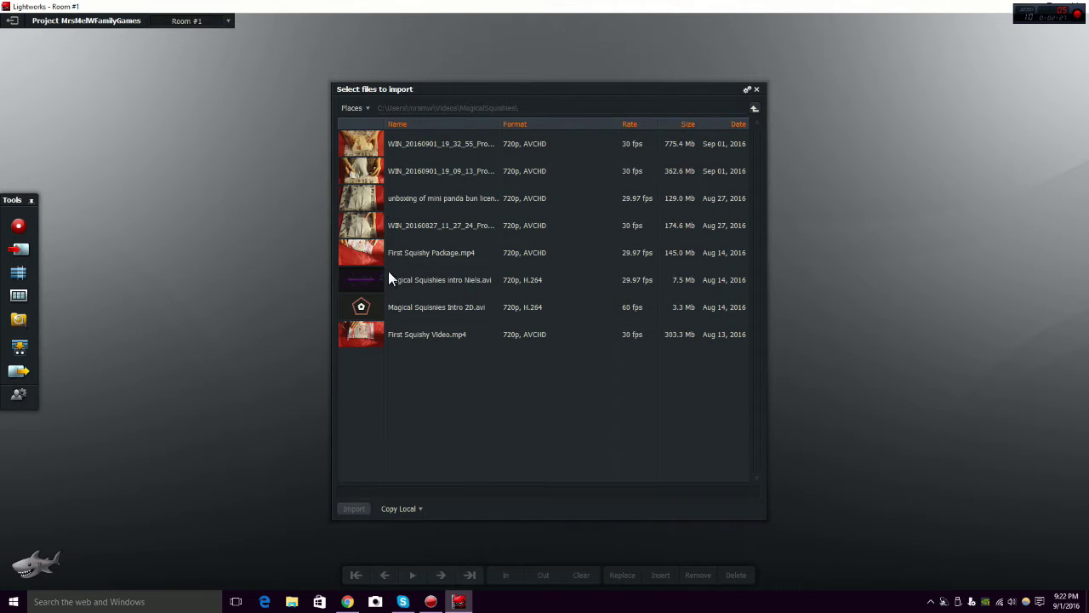
double_click(359, 170)
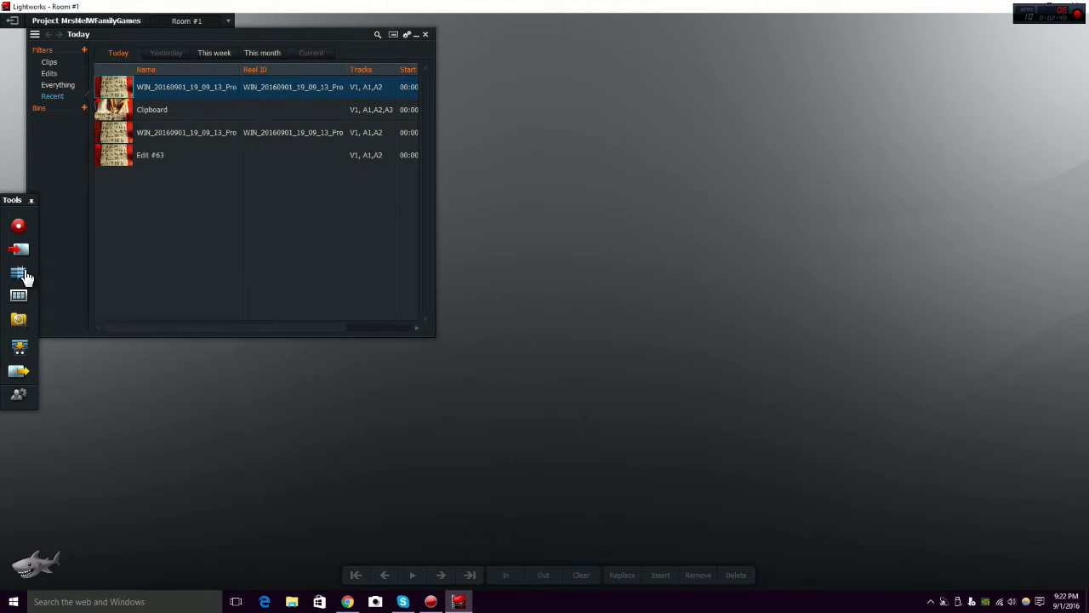
- Preview the imported WIN_20160901_19_09_13_Pro clip in a viewer, then close the viewer
click(117, 92)
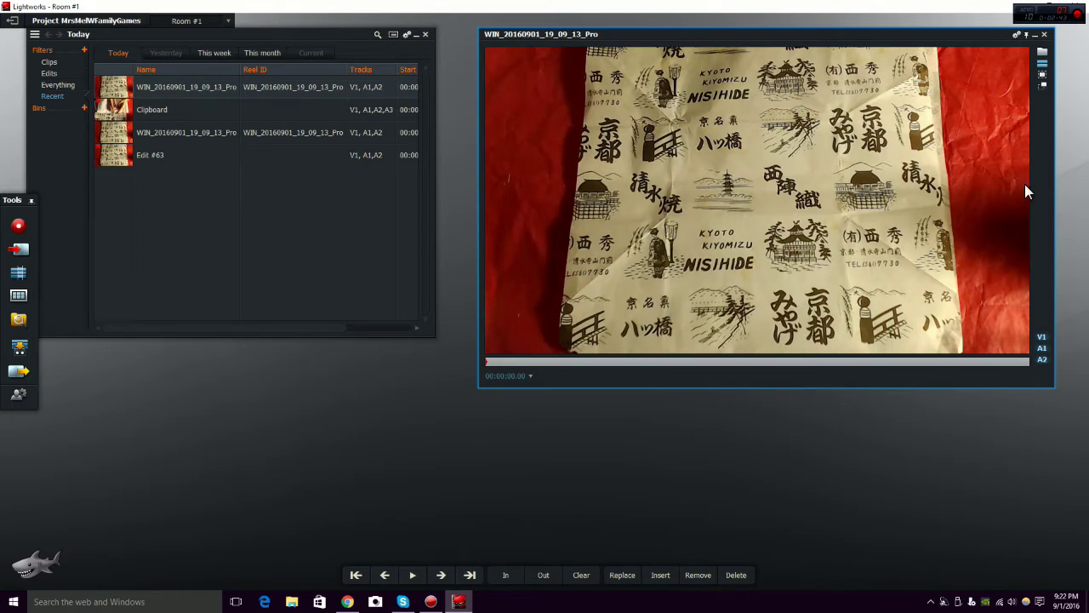
click(1044, 36)
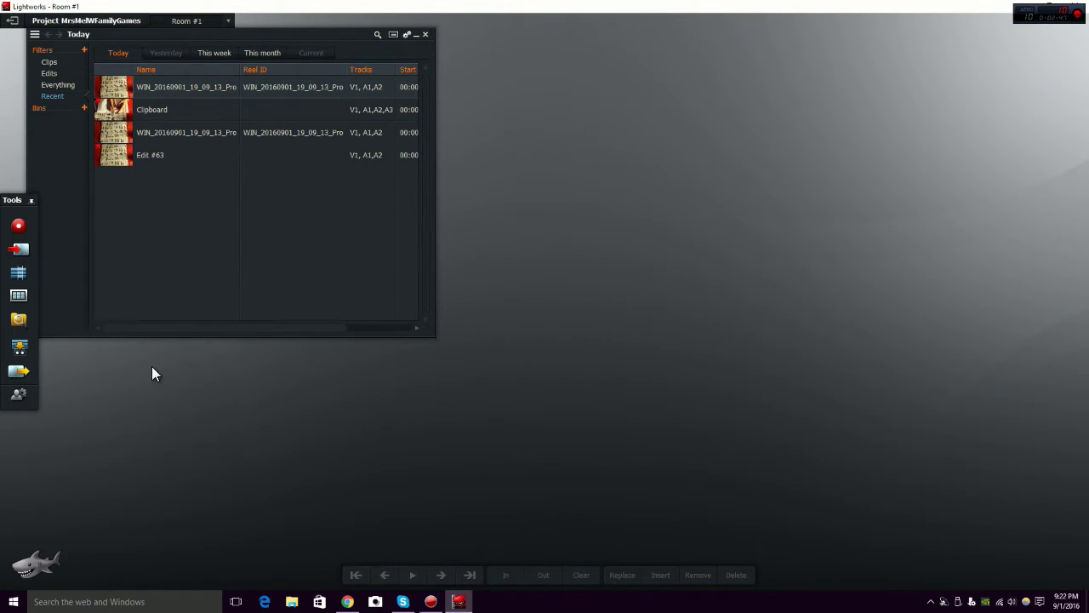
click(132, 96)
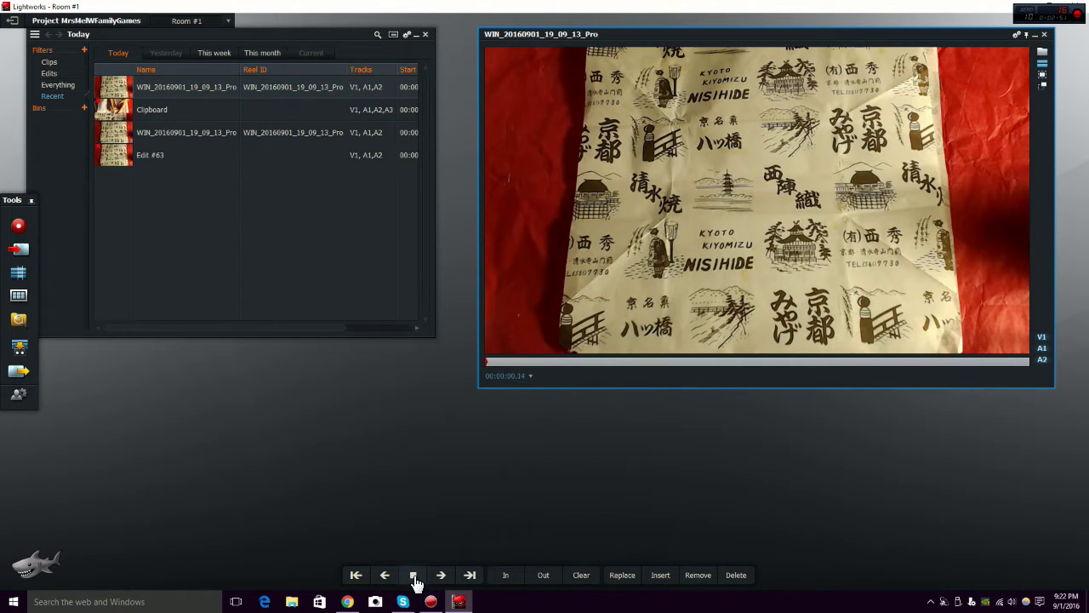
click(414, 576)
click(1047, 36)
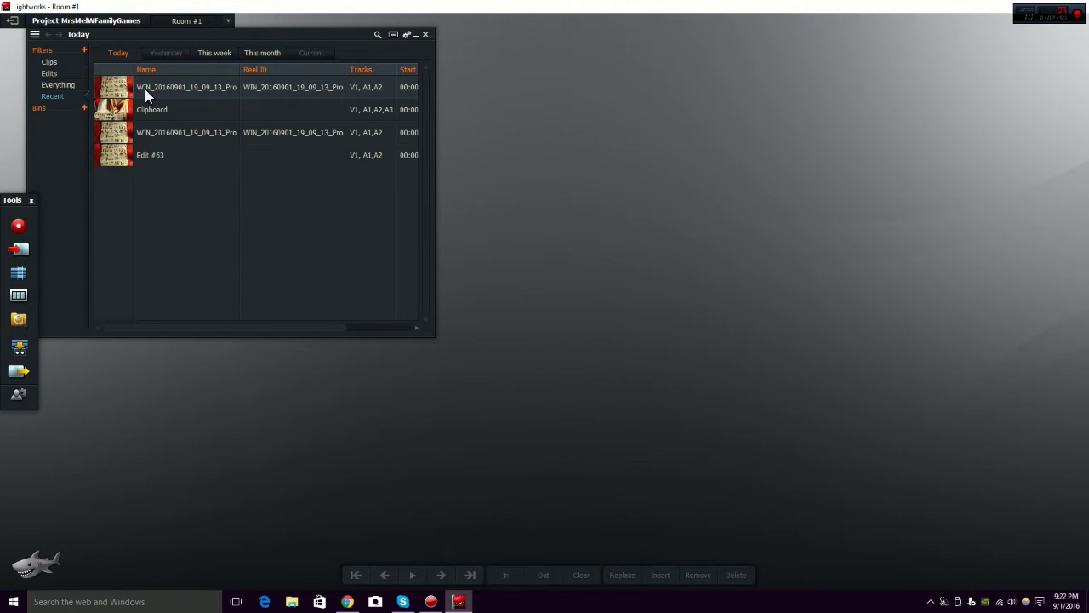
- Create a new edit and name it "edit example"
click(20, 274)
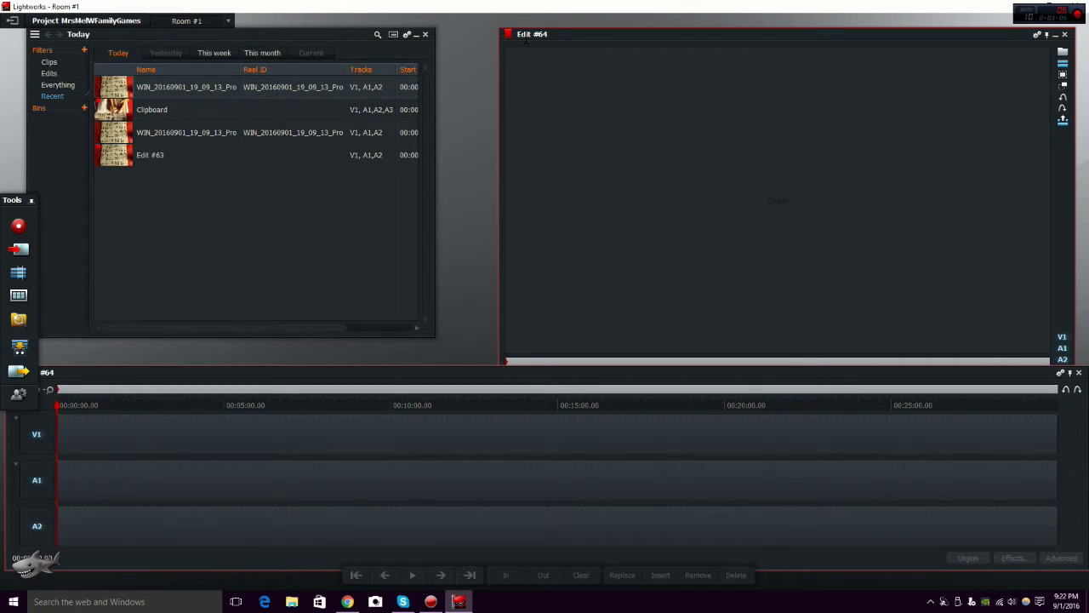
click(550, 34)
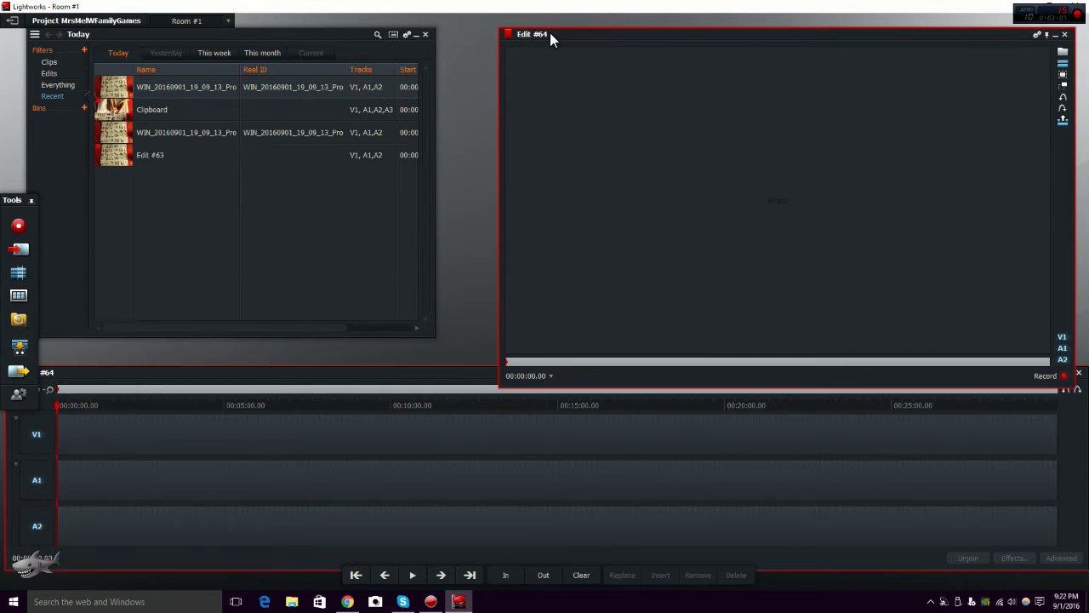
click(543, 35)
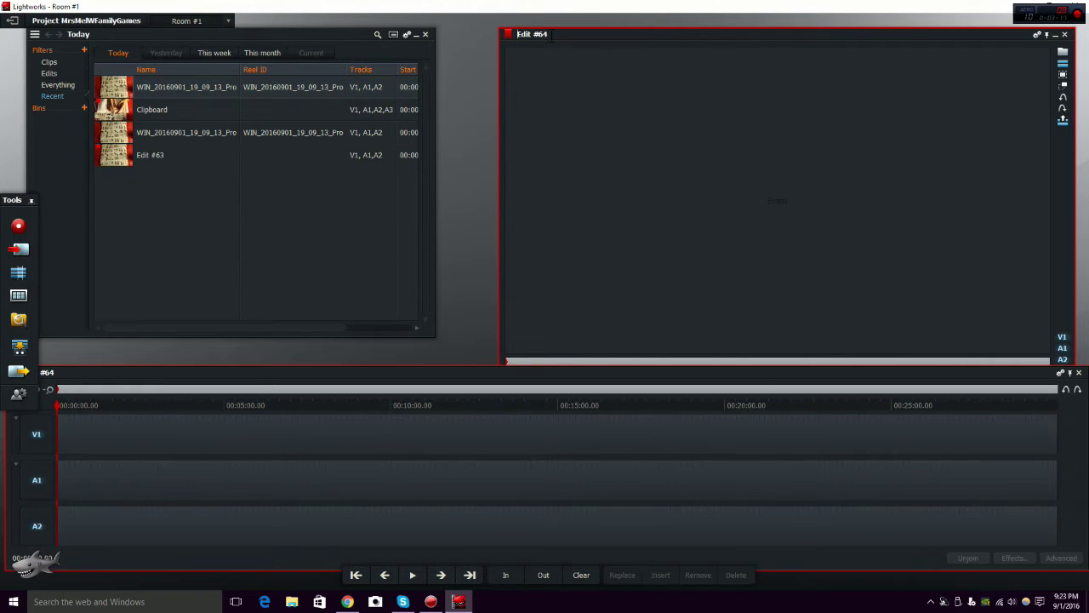
mouse_move(517, 34)
mouse_down()
mouse_move(532, 28)
mouse_move(508, 39)
mouse_move(524, 37)
mouse_up()
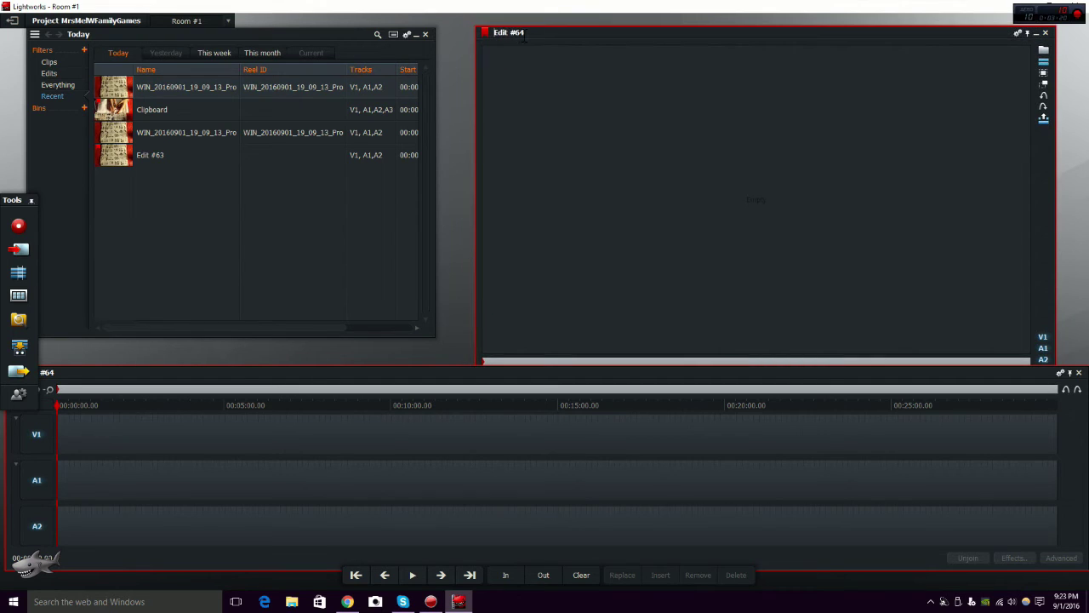
click(527, 32)
key(BackSpace)
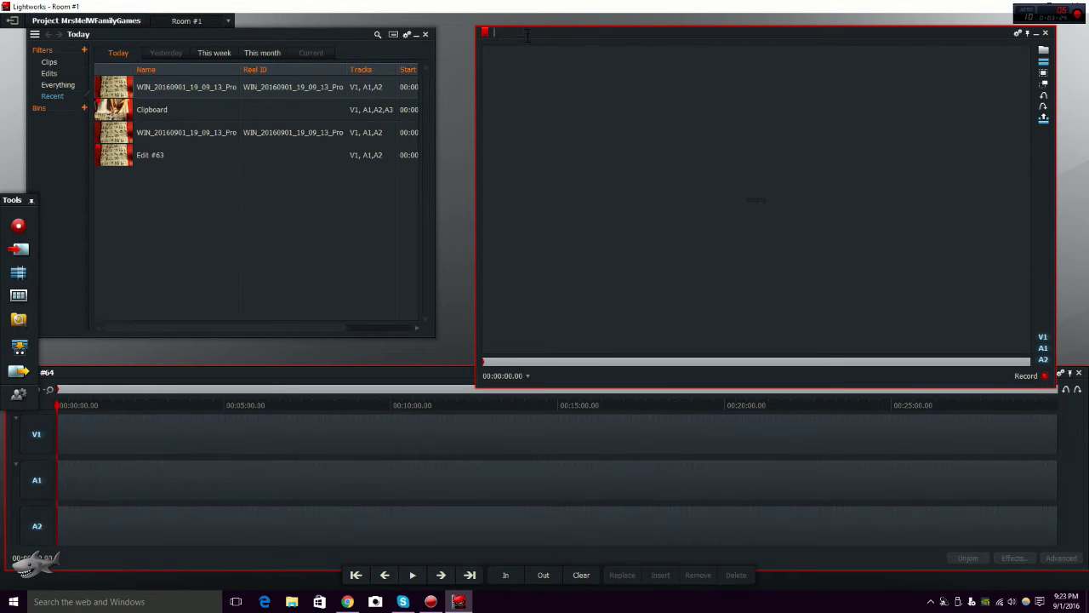
text(edit)
text( example)
key(Return)
- Reposition the edit viewer and the timeline so that they no longer overlap
mouse_move(850, 39)
mouse_down()
mouse_move(773, 89)
mouse_move(749, 200)
mouse_move(573, 210)
mouse_move(964, 120)
mouse_move(851, 80)
mouse_move(830, 32)
mouse_up()
drag(832, 37, 831, 37)
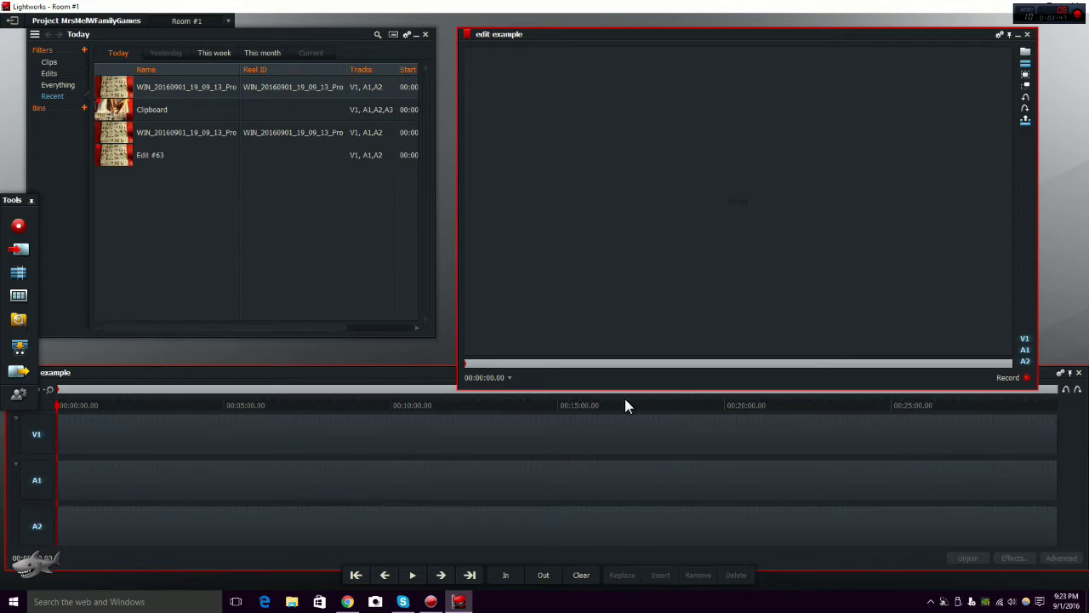
mouse_move(438, 383)
mouse_down()
mouse_move(273, 396)
mouse_move(584, 384)
mouse_move(420, 377)
mouse_move(449, 396)
mouse_move(430, 391)
mouse_up()
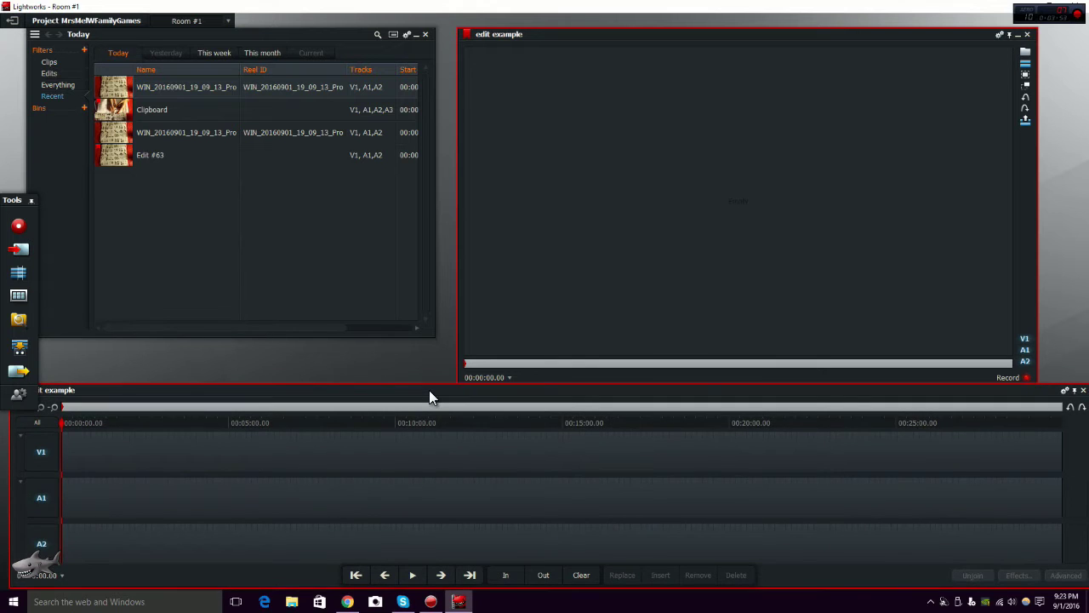
drag(819, 32, 834, 24)
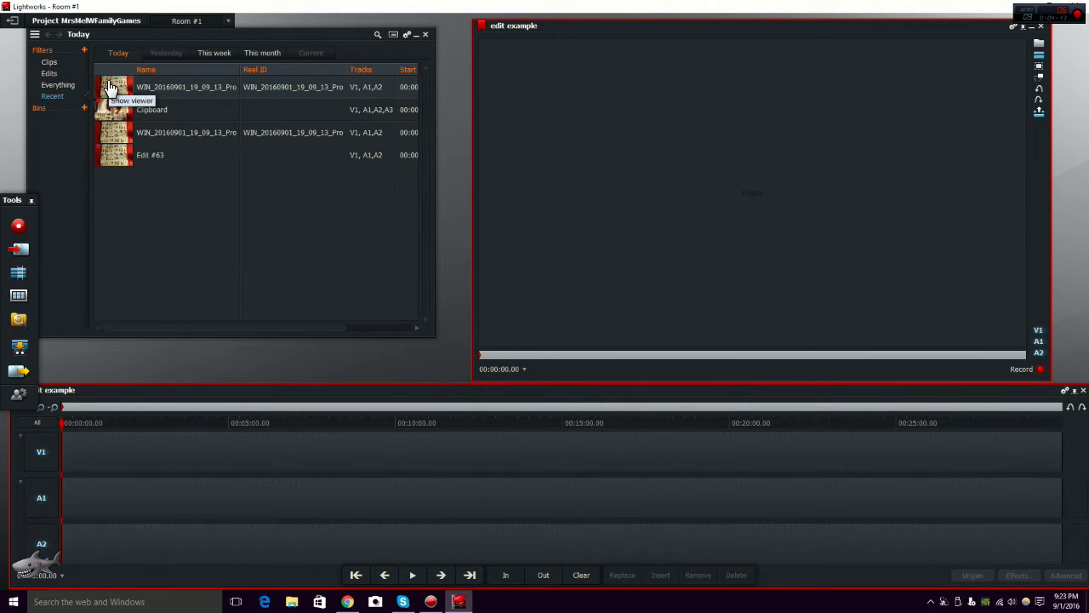
- Add the imported WIN_20160901_19_09_13_Pro clip to the edit example sequence and return the playhead to the start
drag(109, 87, 633, 217)
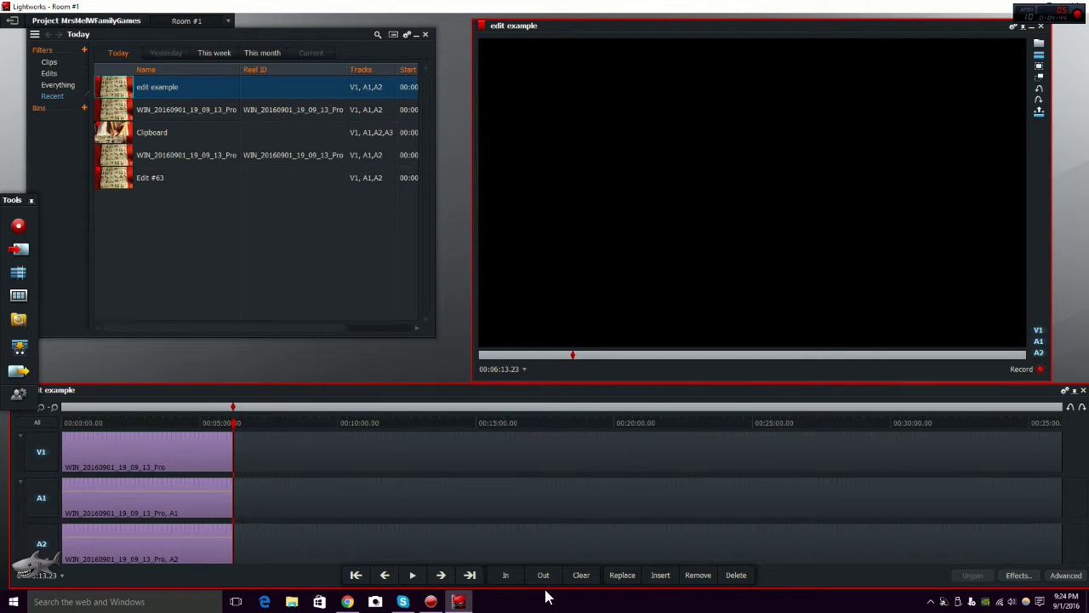
drag(240, 429, 54, 435)
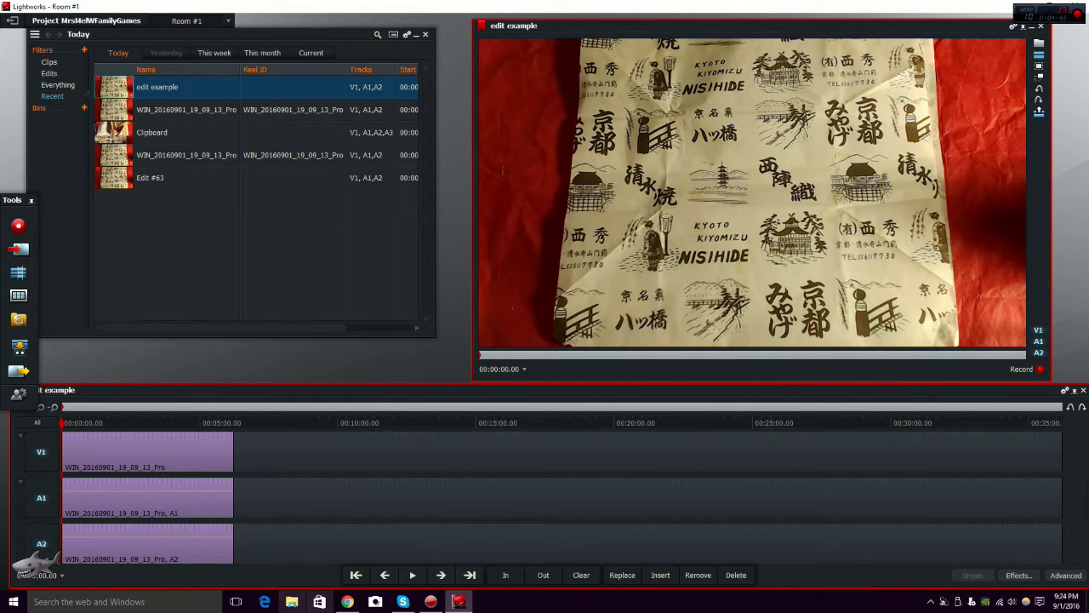
- Play the sequence briefly, then check its beginning and the clip's end by moving the playhead between them
click(413, 576)
click(412, 576)
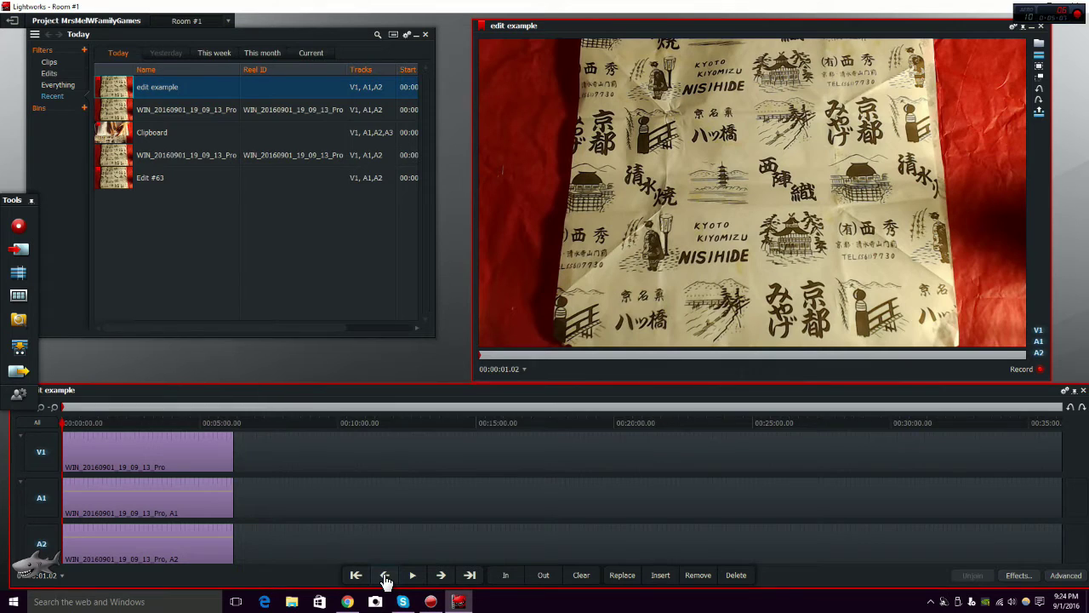
click(385, 576)
click(469, 577)
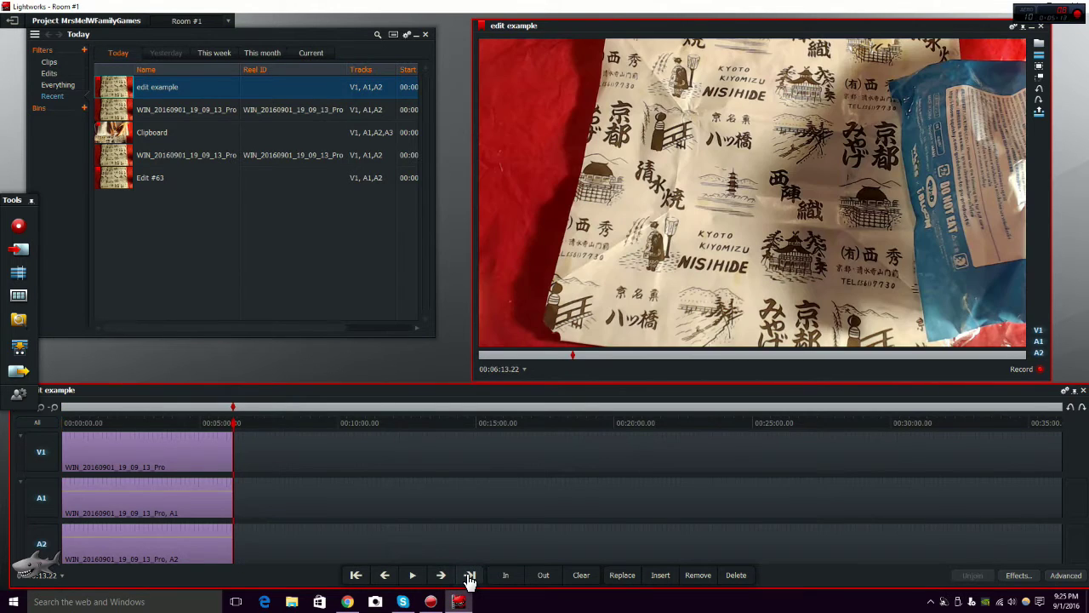
click(355, 576)
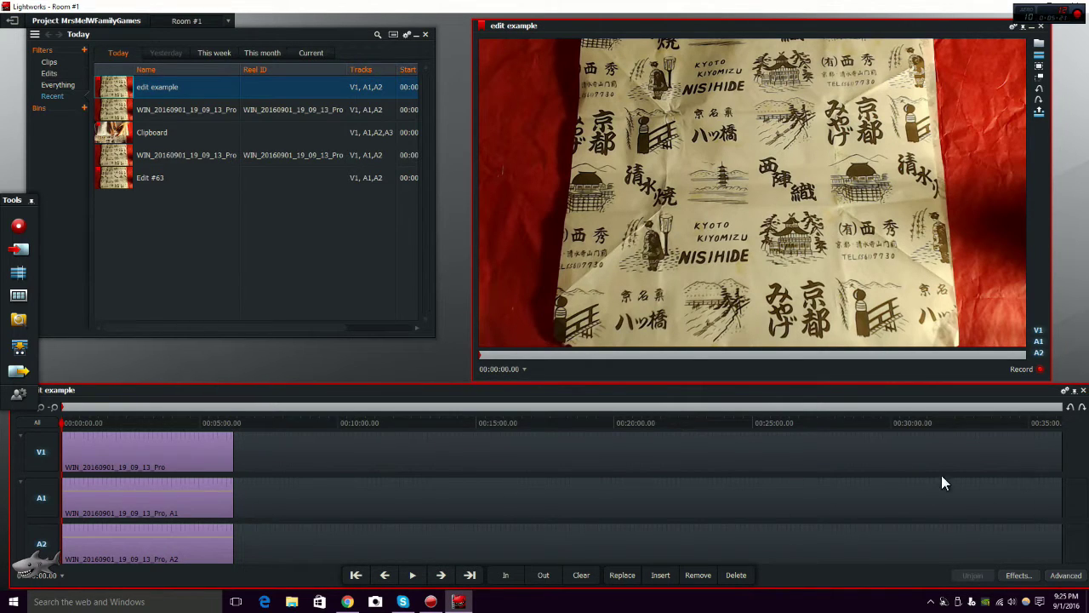
click(469, 576)
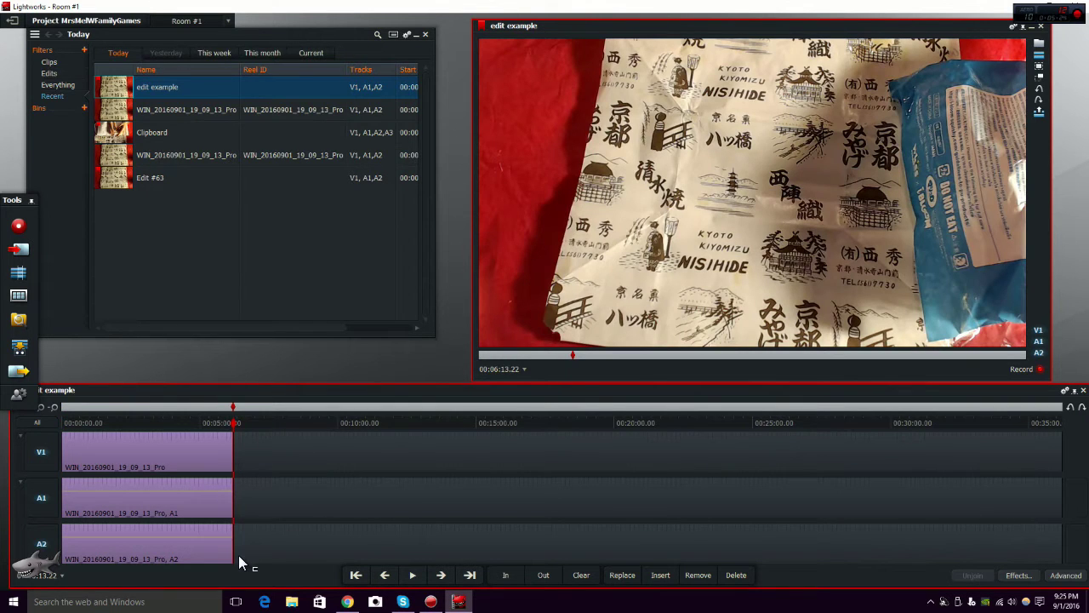
click(356, 575)
- Mark and delete the empty section after the clip's end, then return the playhead to the start of the timeline
click(470, 576)
click(469, 576)
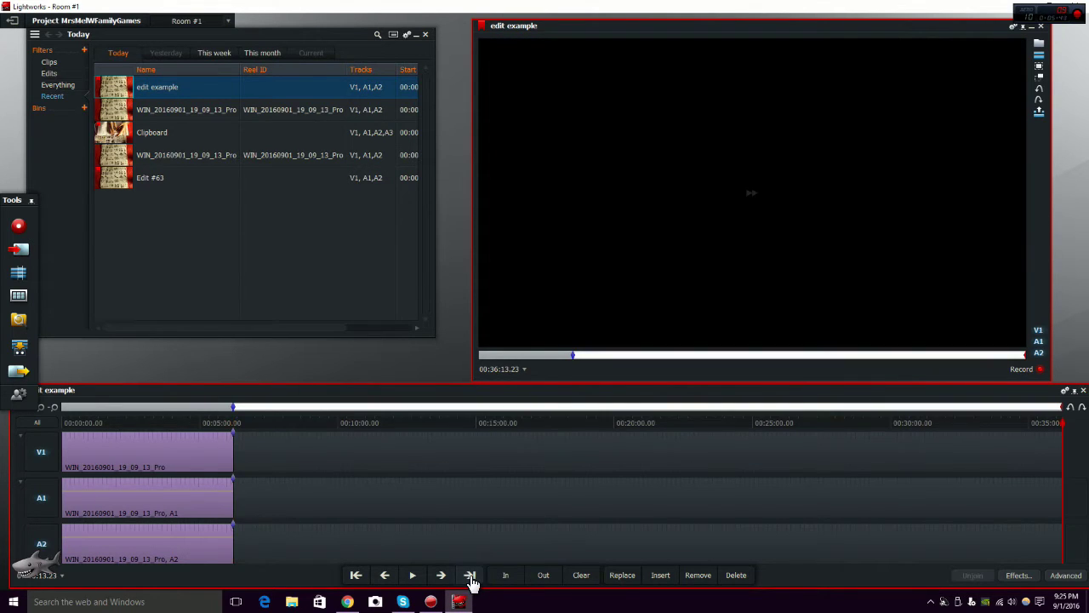
click(738, 578)
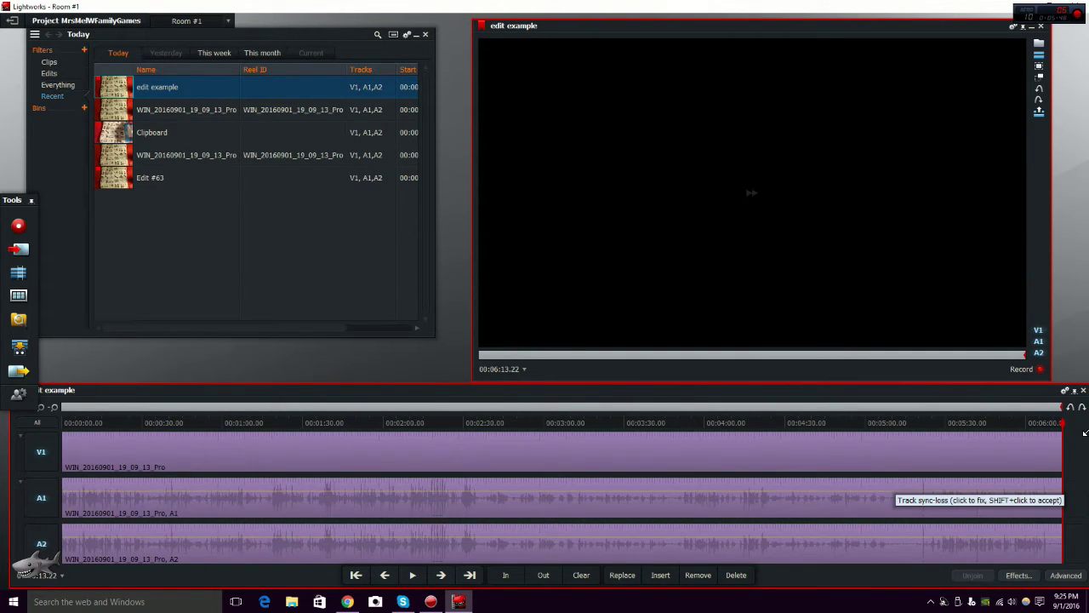
drag(815, 436, 70, 437)
drag(749, 485, 19, 470)
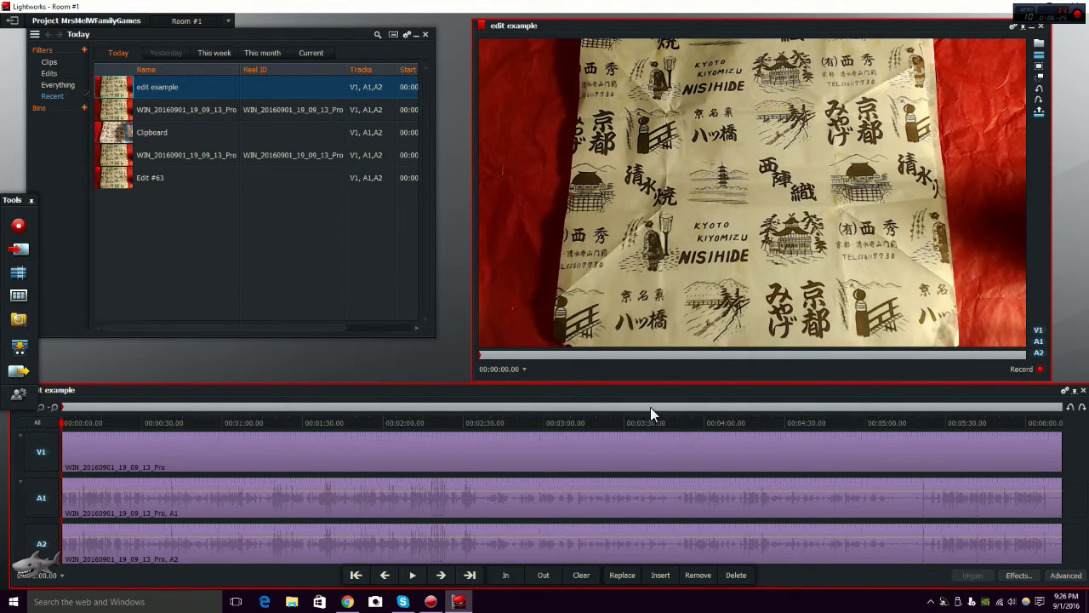
- Return the playhead to the start of the edit and import the Magical Squishies intro Niels.avi file
click(411, 576)
click(412, 576)
click(357, 577)
click(20, 250)
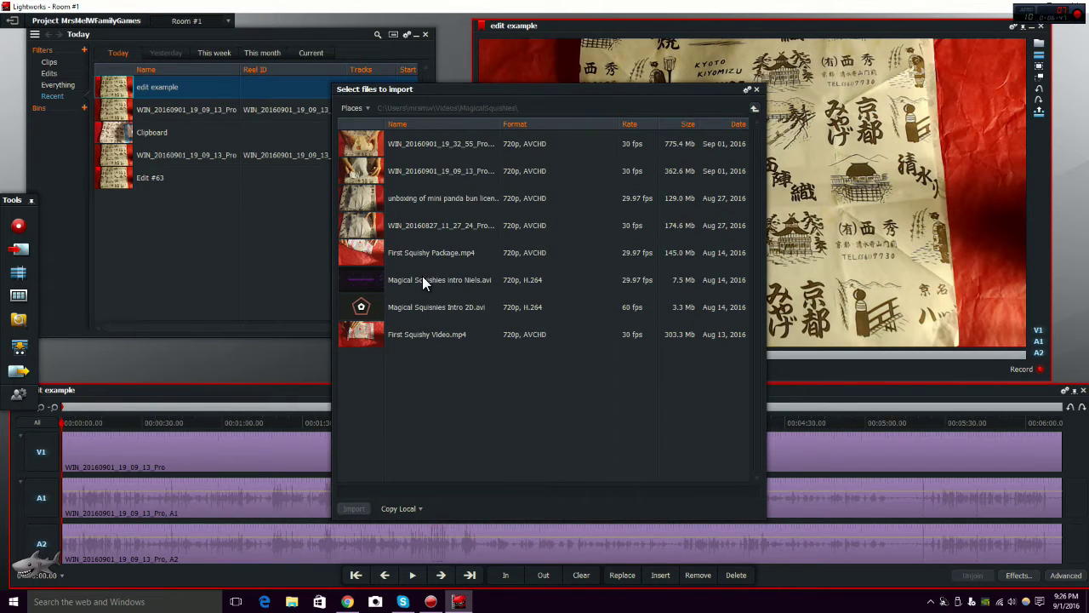
double_click(364, 274)
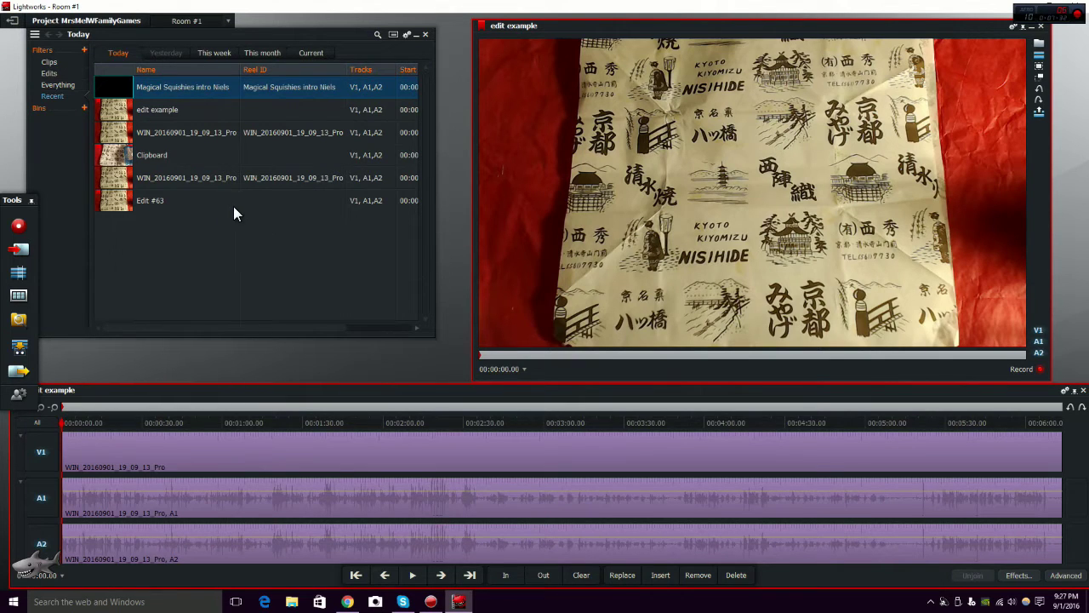
- Open the Magical Squishies intro Niels clip in its own viewer and move that viewer away from the edit viewer
click(118, 91)
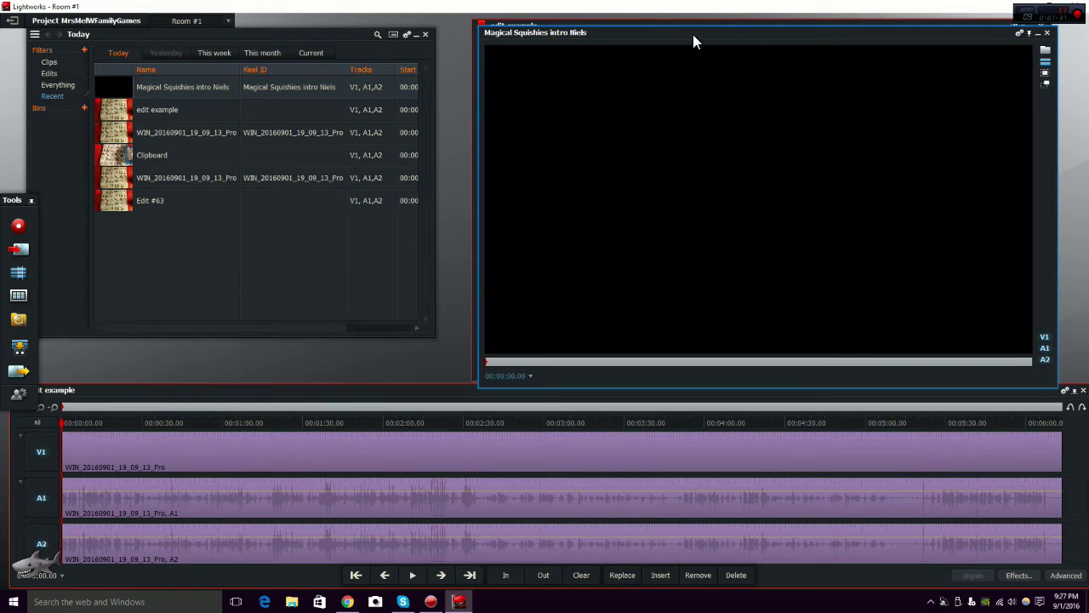
drag(736, 45, 585, 55)
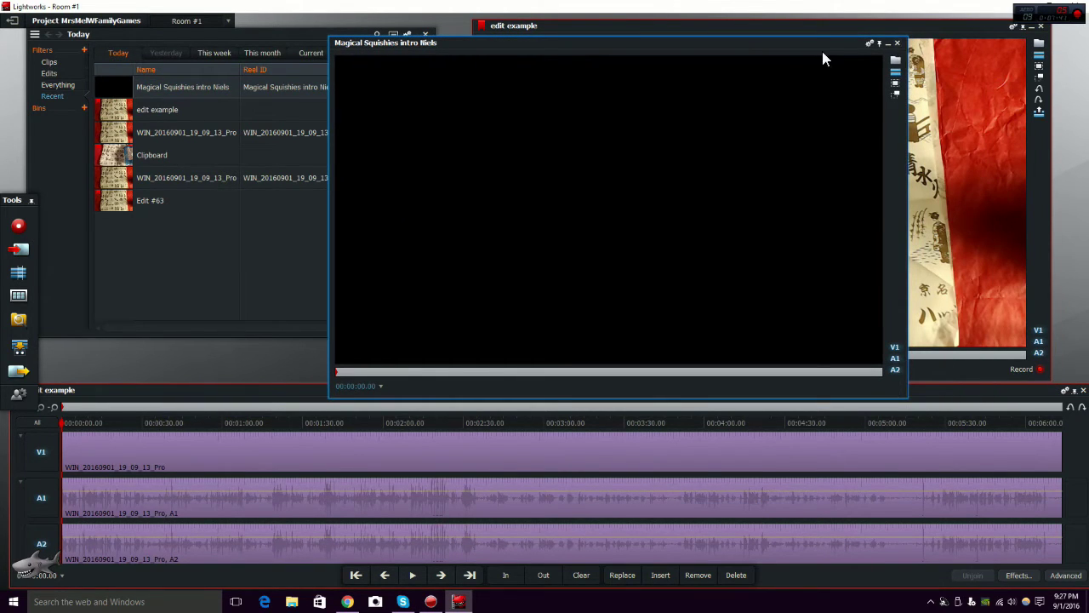
drag(817, 44, 665, 47)
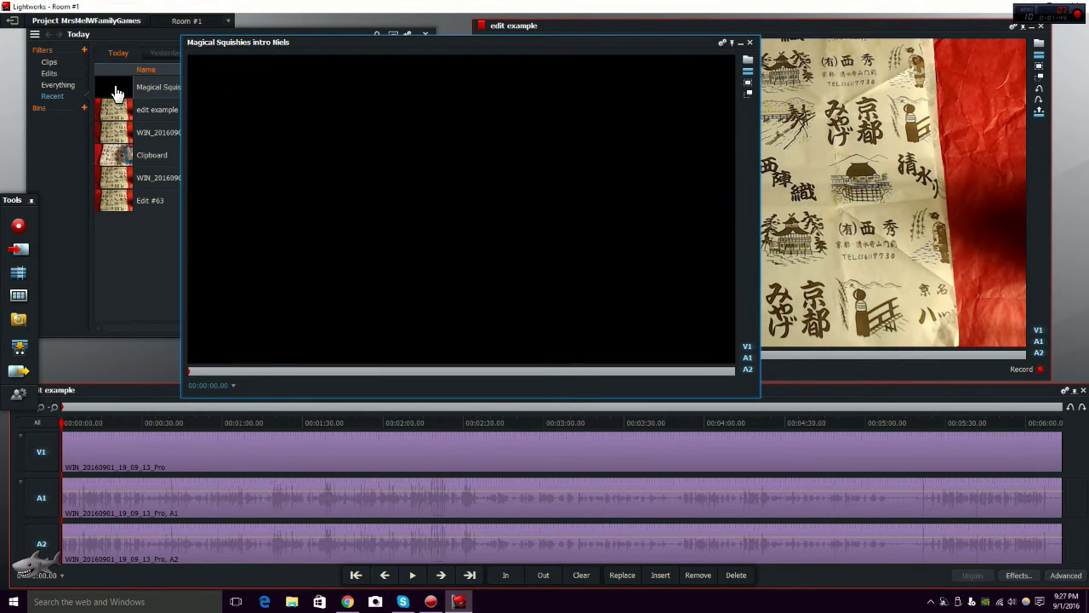
click(314, 41)
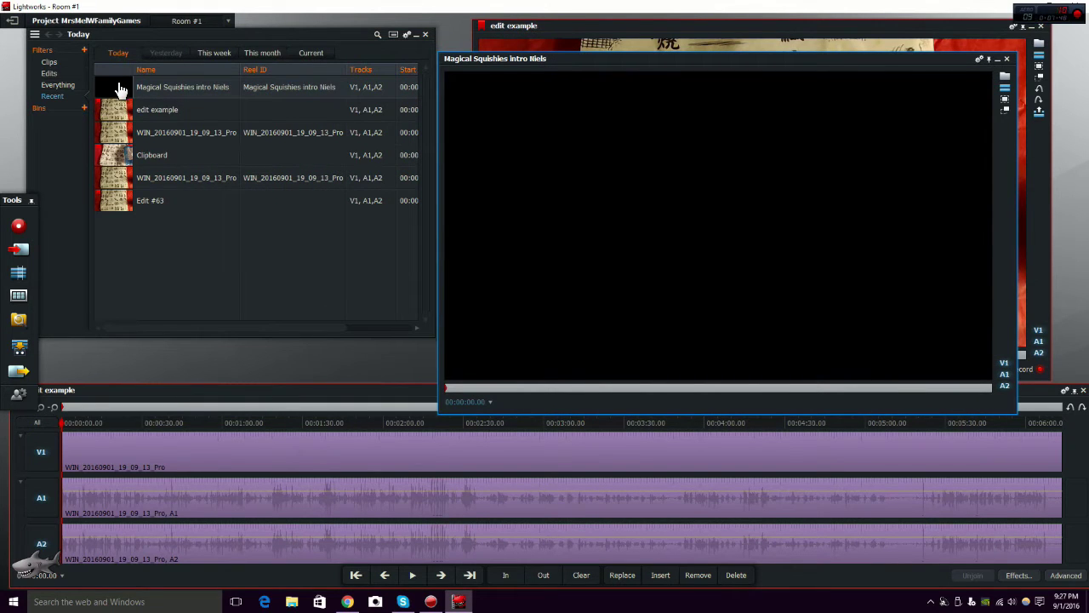
drag(652, 61, 296, 44)
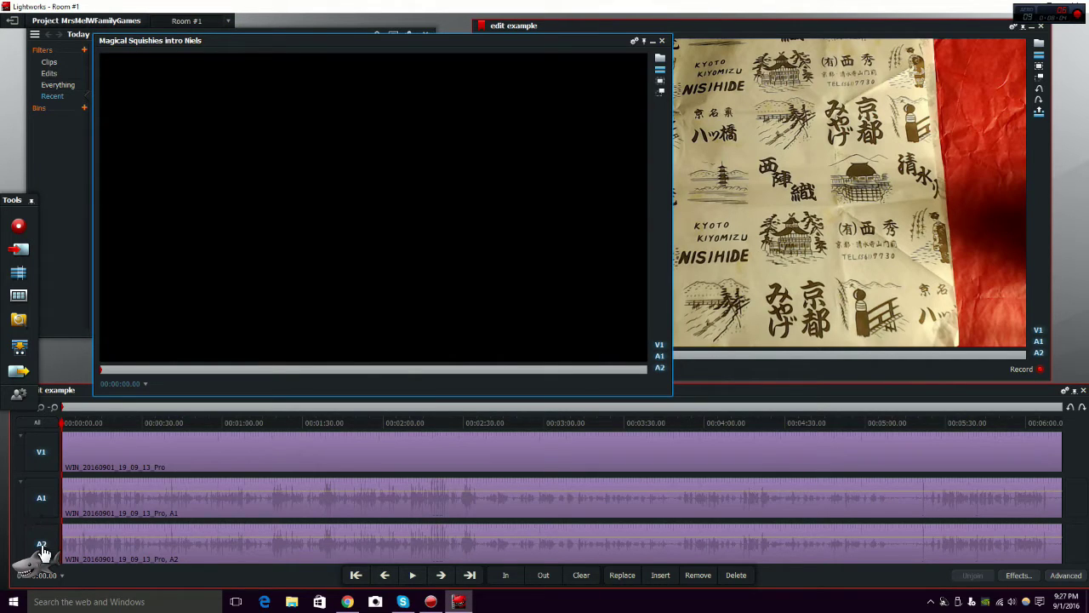
- Insert the Magical Squishies intro clip ahead of the main clip, close its viewer, and play the edit from the start
click(661, 575)
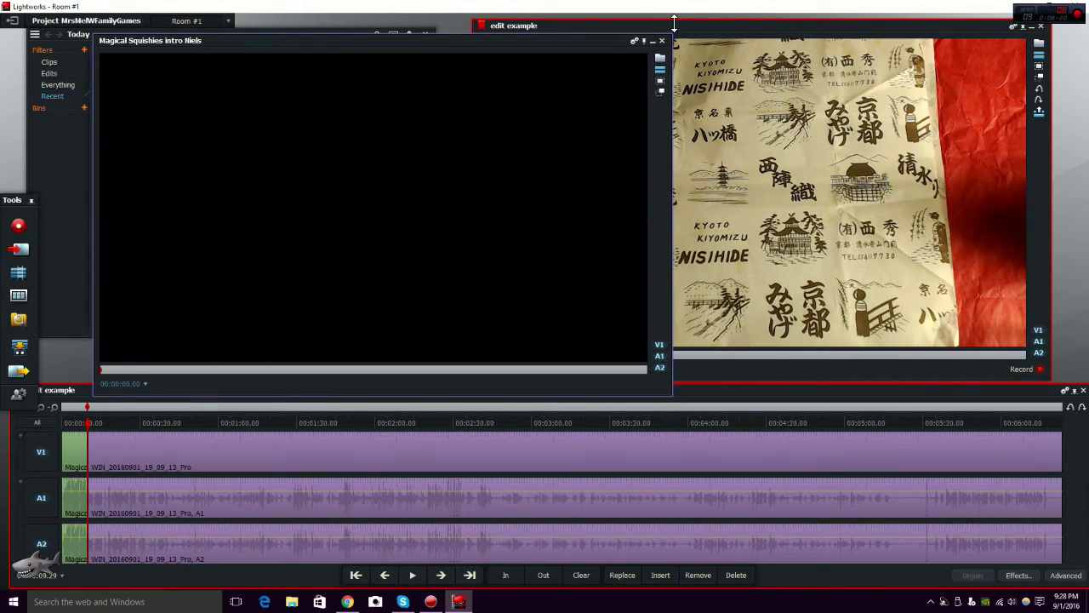
click(663, 42)
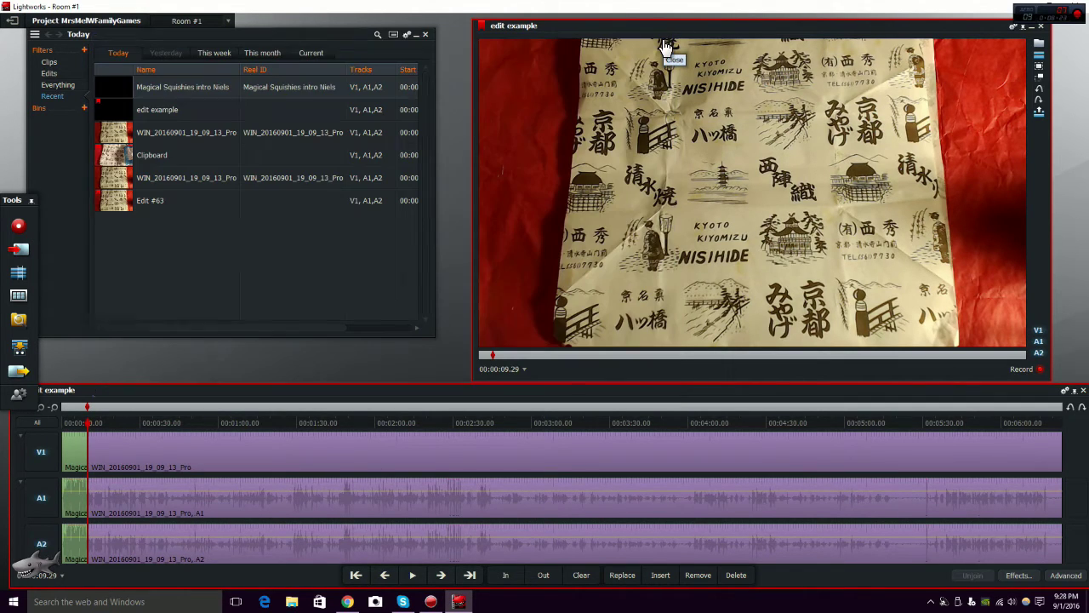
click(64, 425)
mouse_move(61, 424)
mouse_down()
mouse_move(94, 429)
mouse_move(60, 427)
mouse_up()
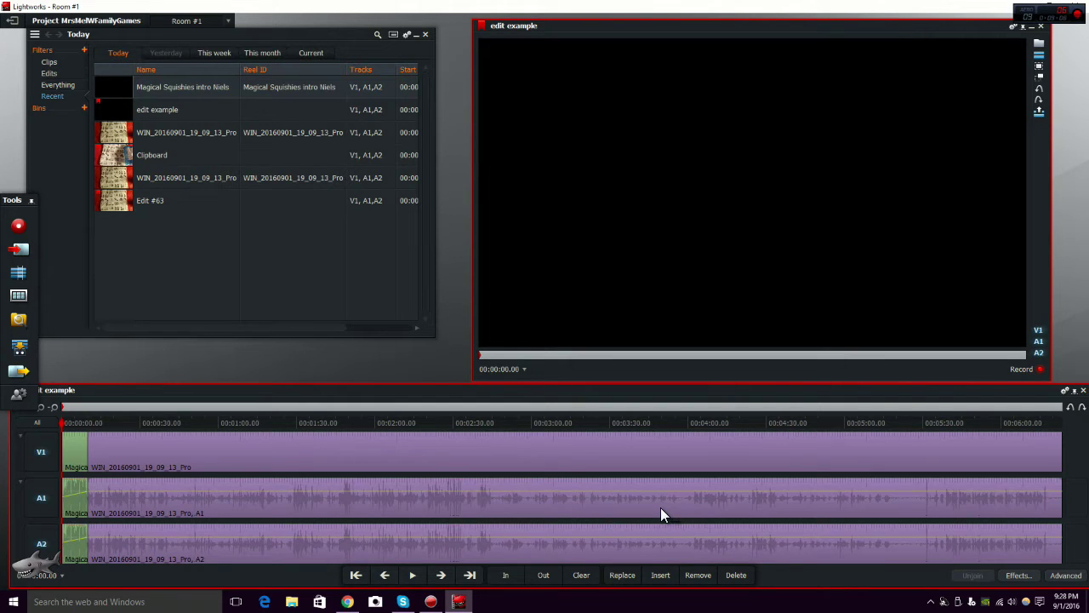
click(412, 576)
click(412, 576)
- Mark the section of the edit from 00:05:20.29 to 00:05:31.03, playing the footage to find both ends
drag(90, 417, 886, 430)
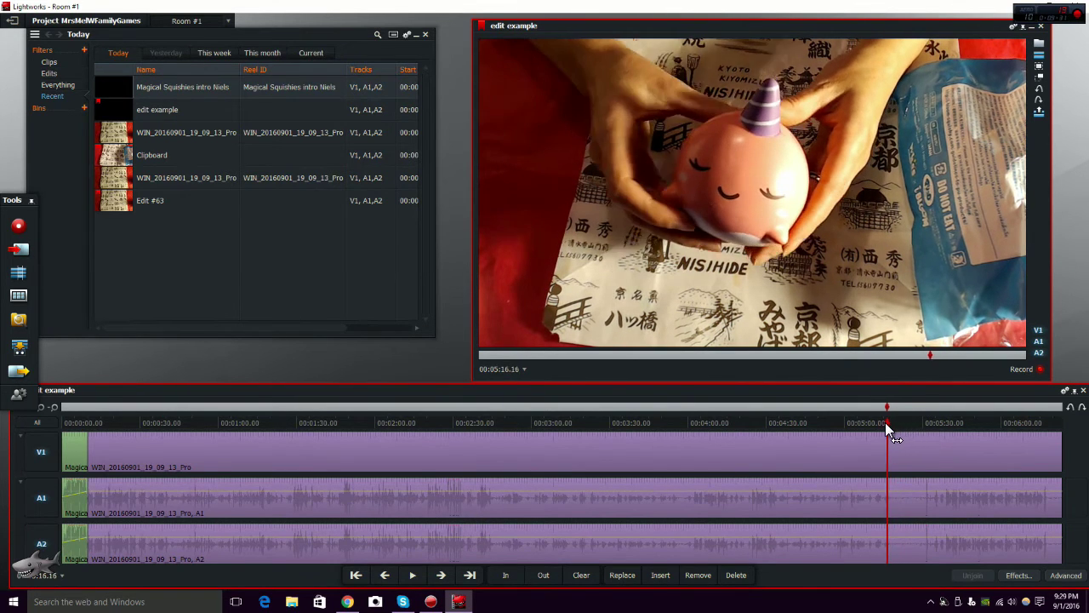
click(412, 575)
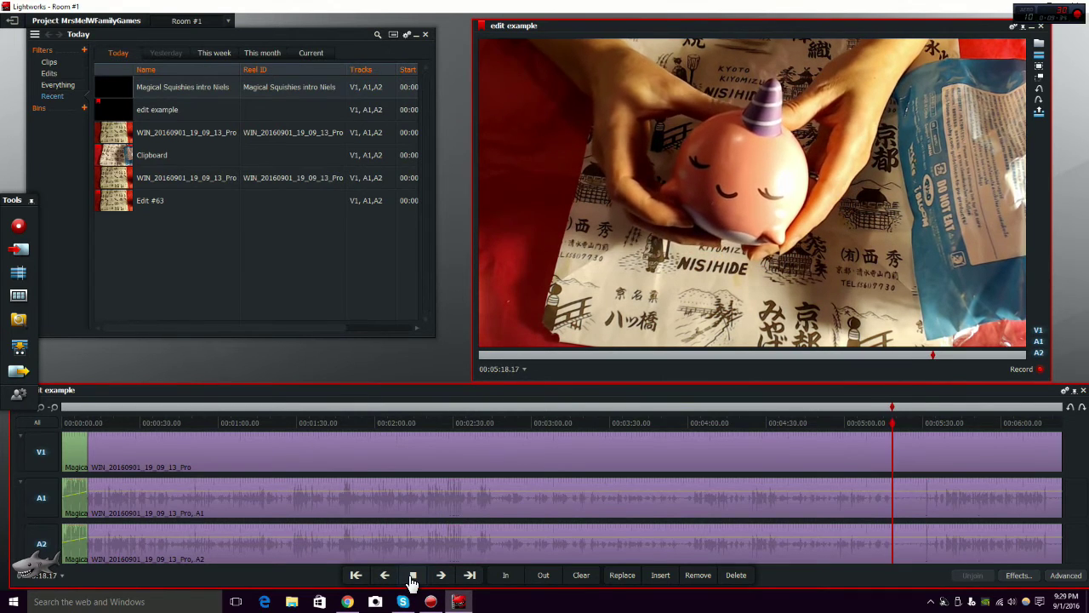
click(412, 577)
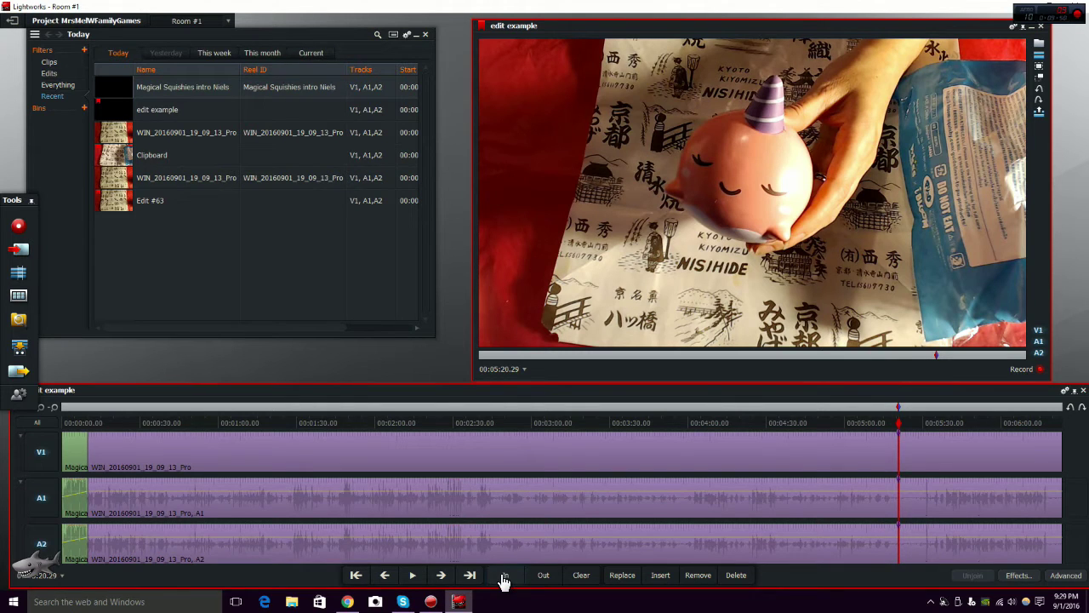
click(415, 576)
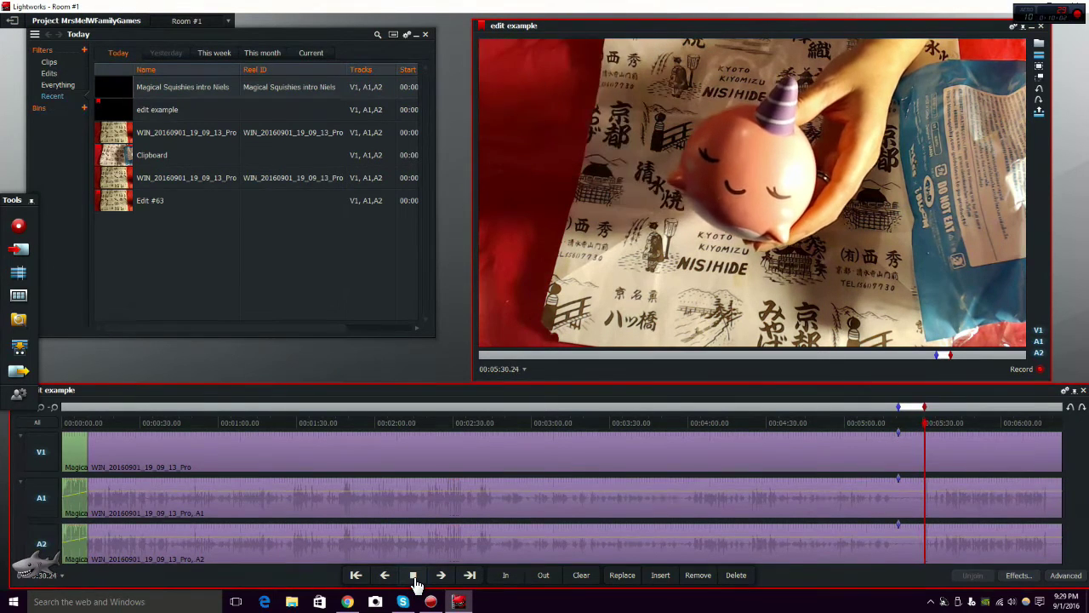
click(415, 581)
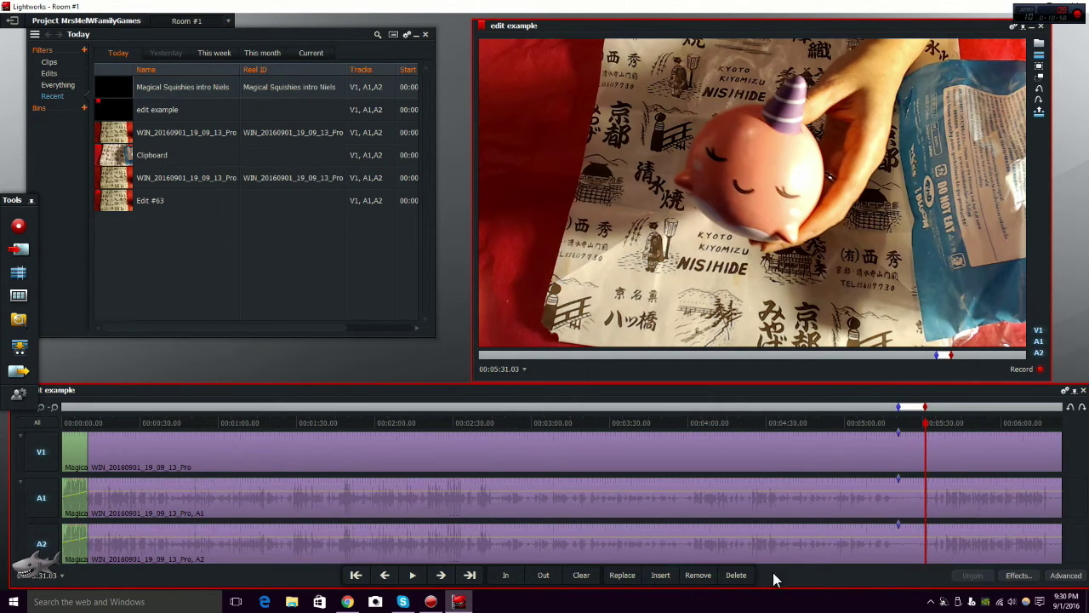
- Try removing the marked section with a gap left in its place, inspect the gap, and undo the removal
click(697, 577)
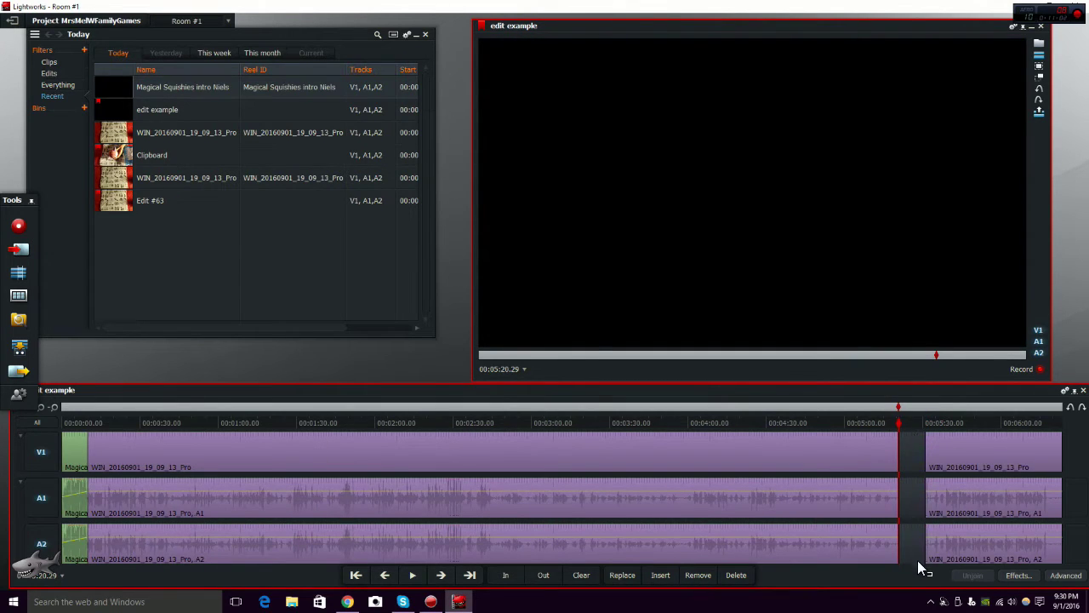
click(906, 421)
mouse_move(906, 420)
mouse_down()
mouse_move(928, 430)
mouse_move(896, 432)
mouse_up()
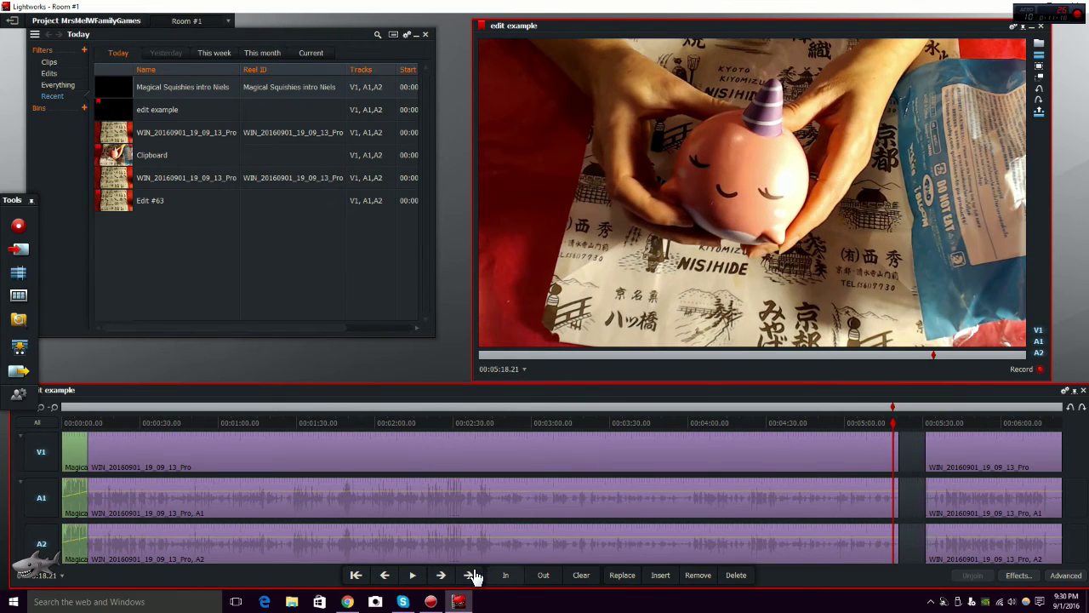
click(471, 575)
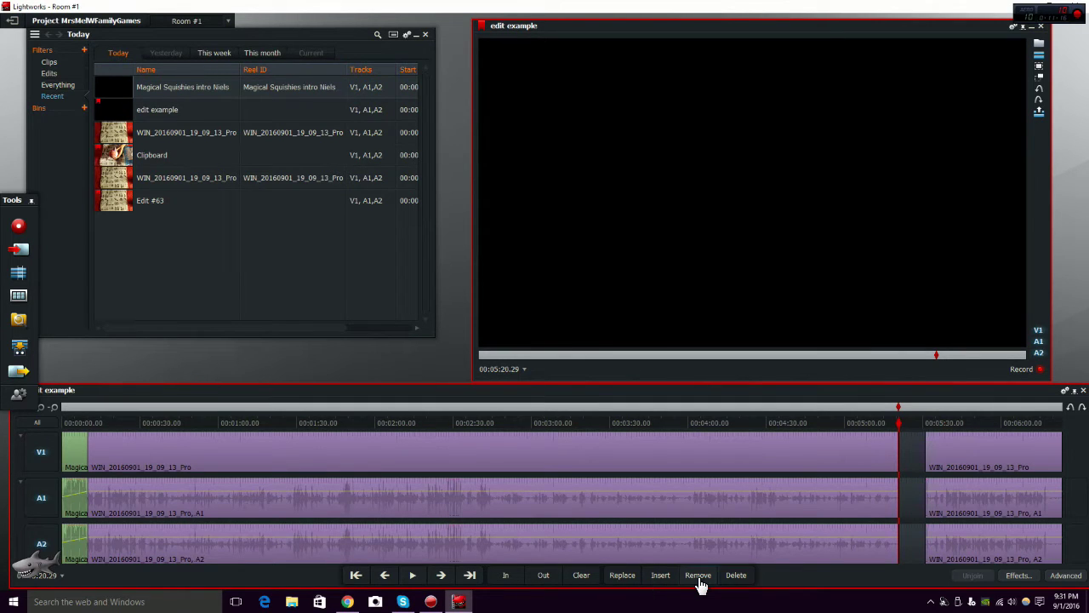
click(1072, 409)
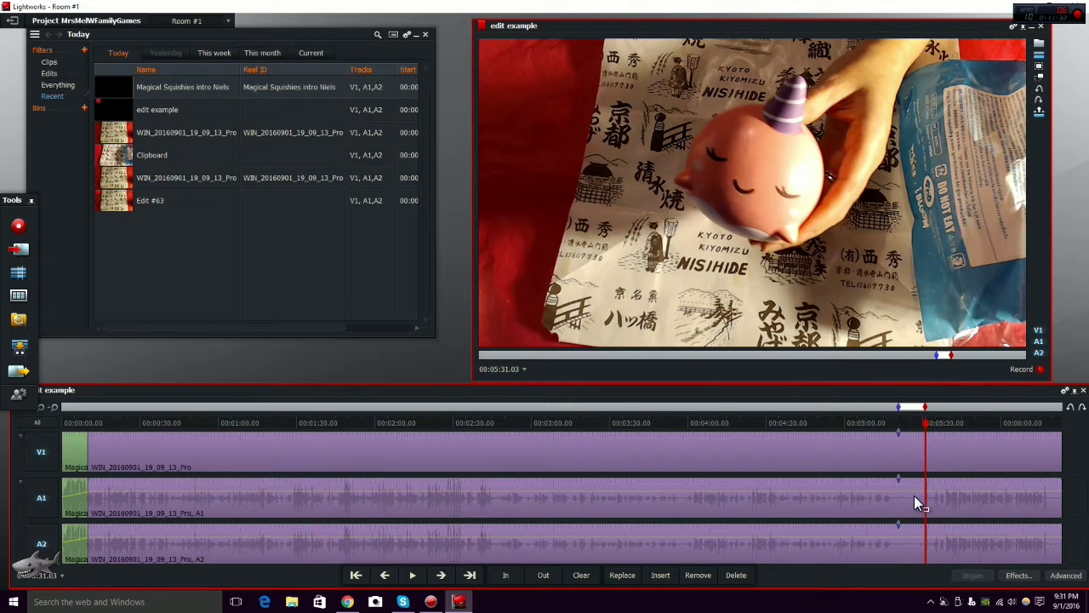
- Delete the marked section so the remaining footage closes up, and play across the cut to check it
click(736, 576)
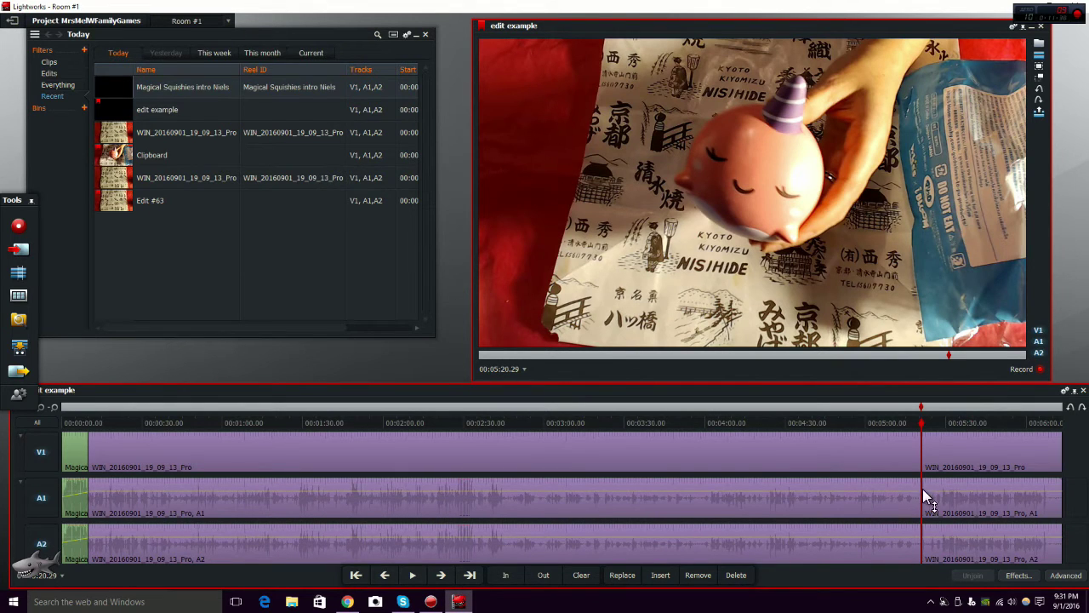
click(919, 423)
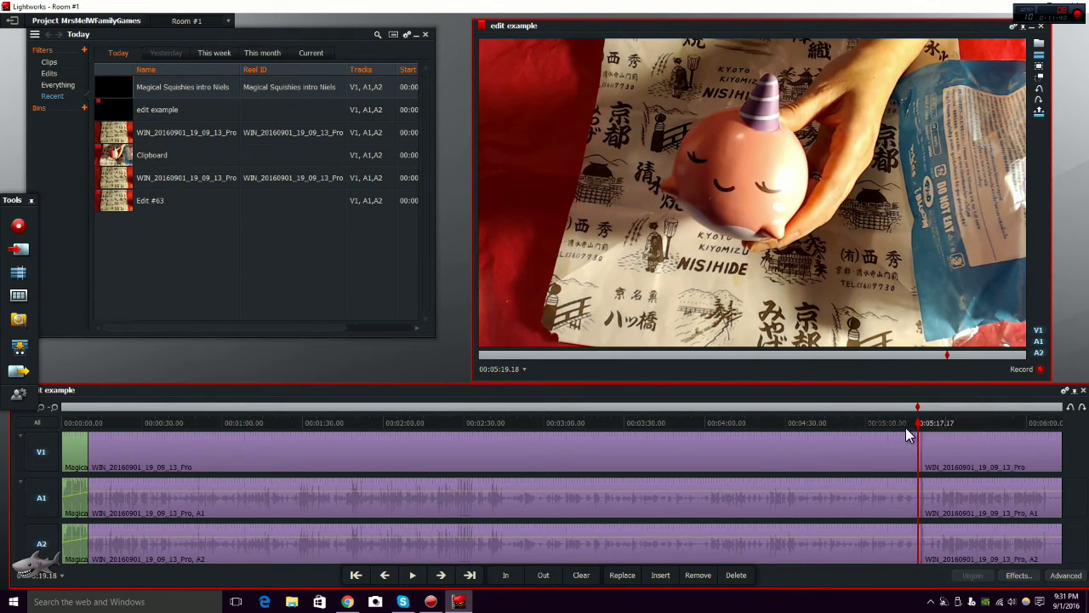
click(414, 576)
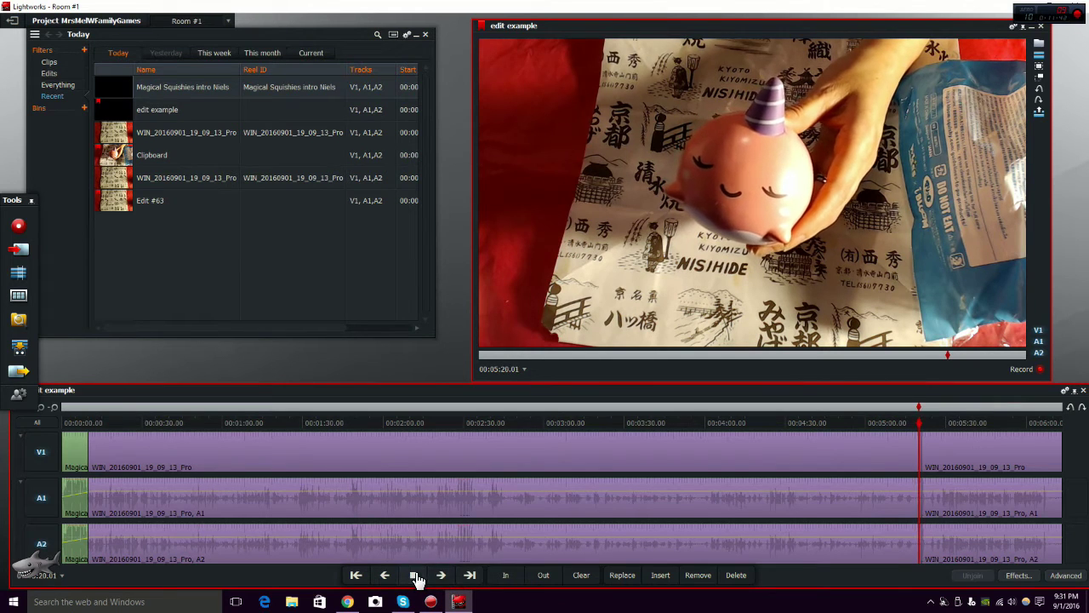
click(414, 576)
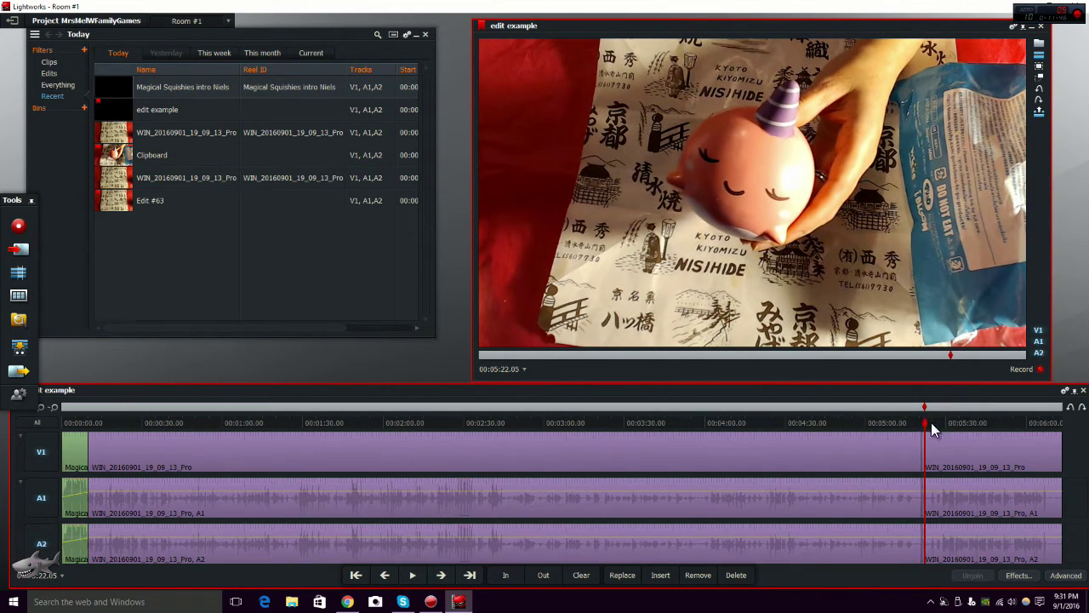
- Mark the footage from the cut at 00:05:20.29 to 00:05:24.14 and delete it without leaving a gap
click(355, 576)
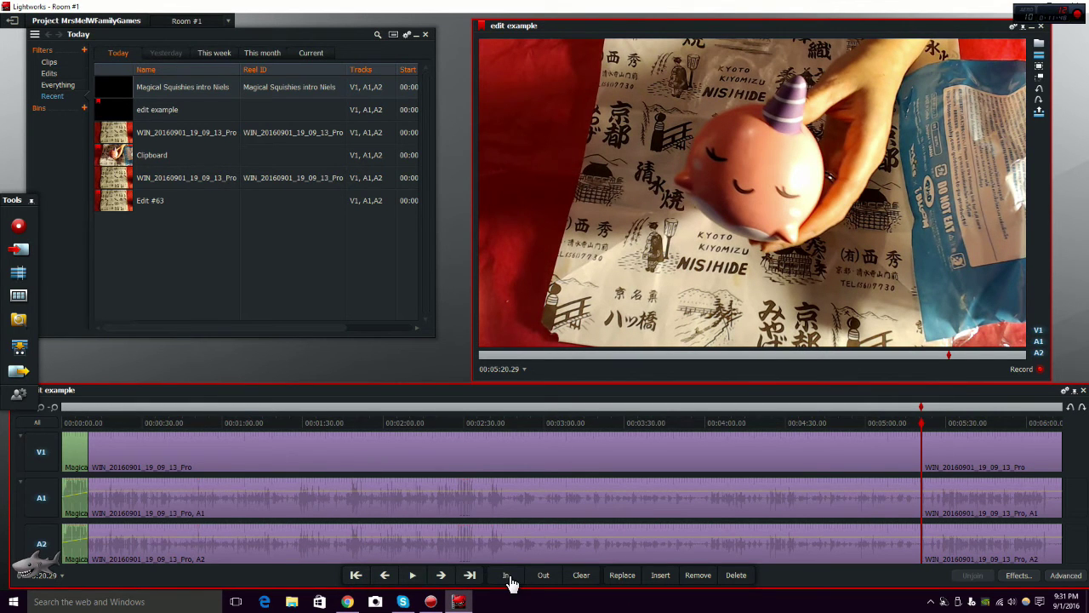
click(414, 576)
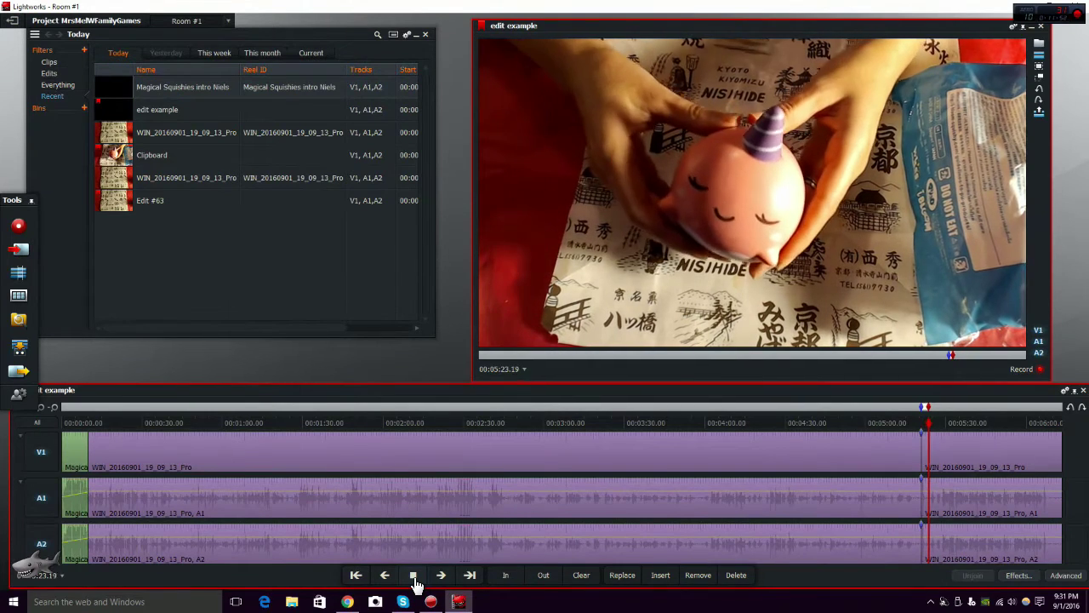
click(414, 576)
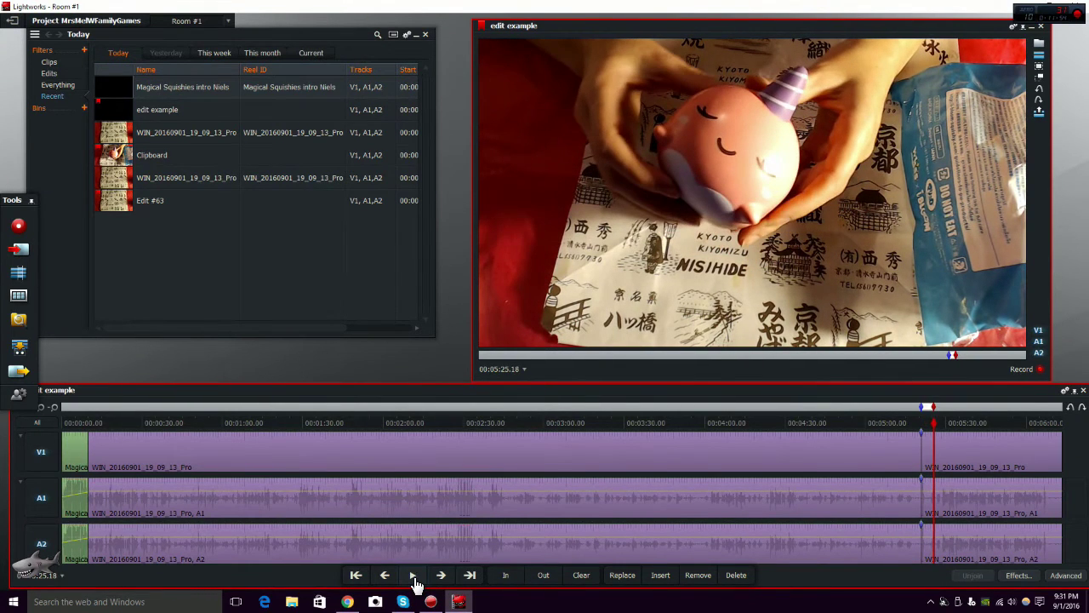
drag(934, 426, 929, 425)
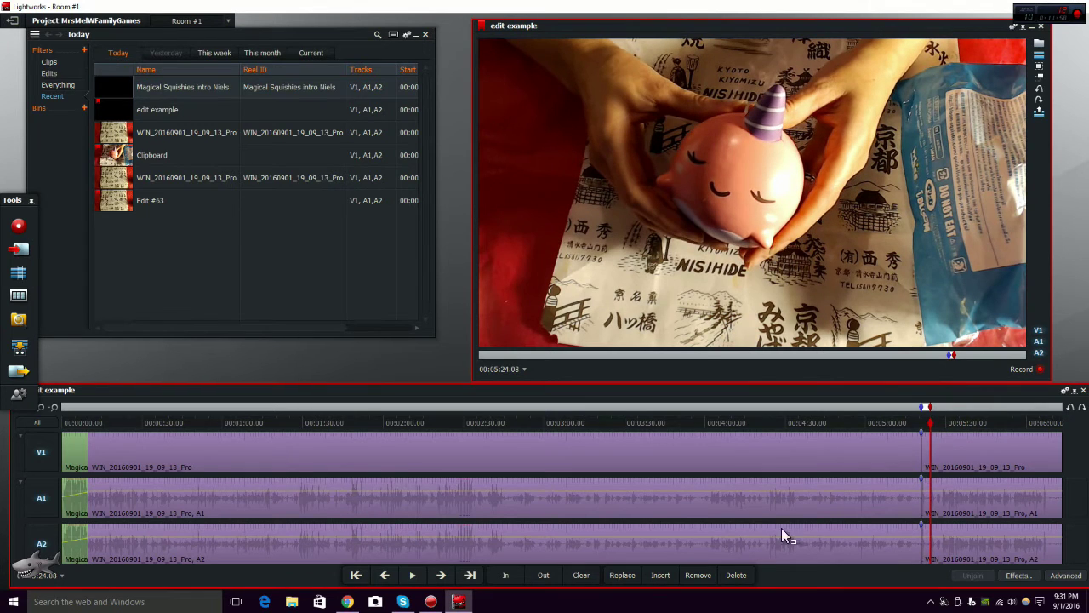
click(413, 576)
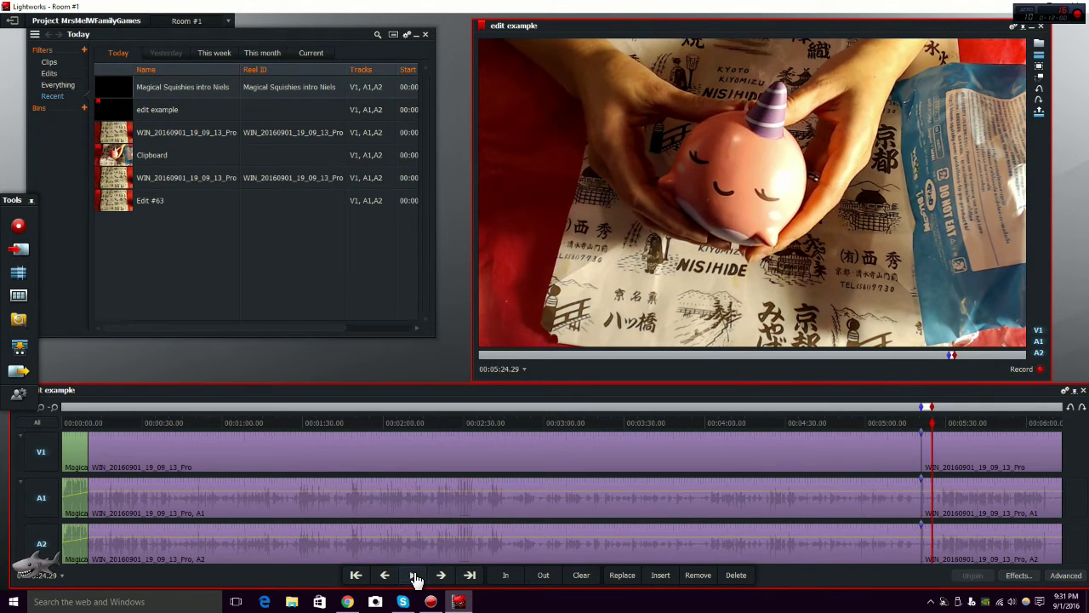
click(413, 575)
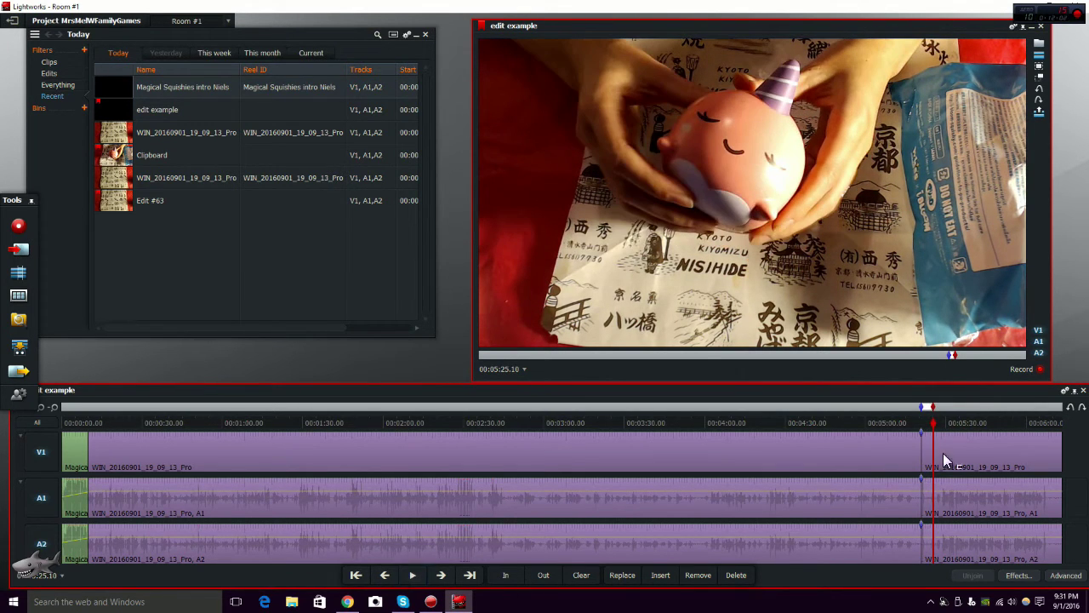
drag(936, 428, 931, 428)
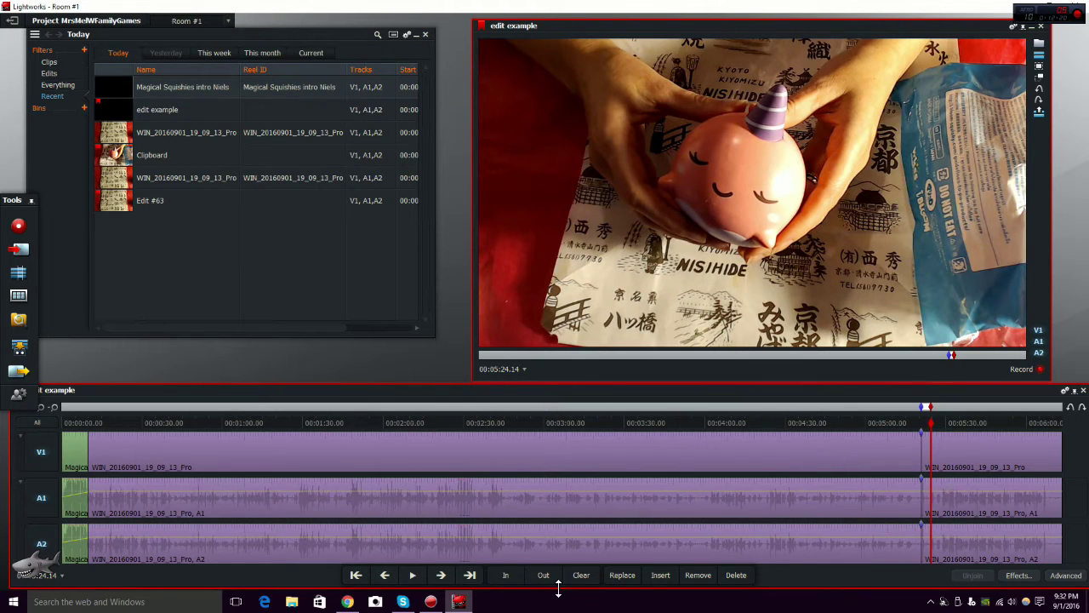
click(735, 577)
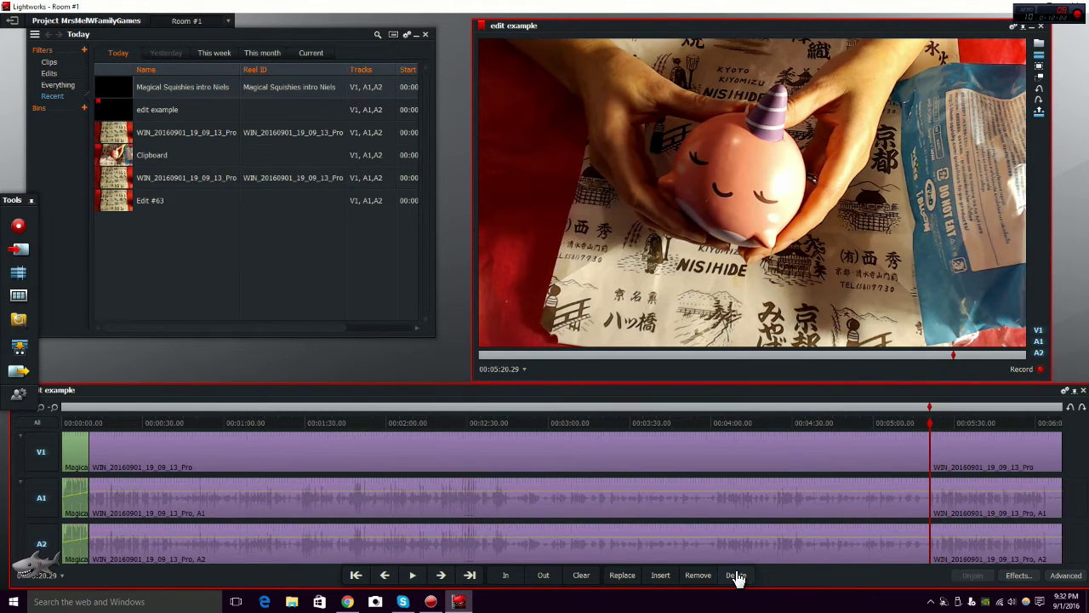
- Play the edit across the revised cut and place the playhead at 00:05:25.00
click(929, 430)
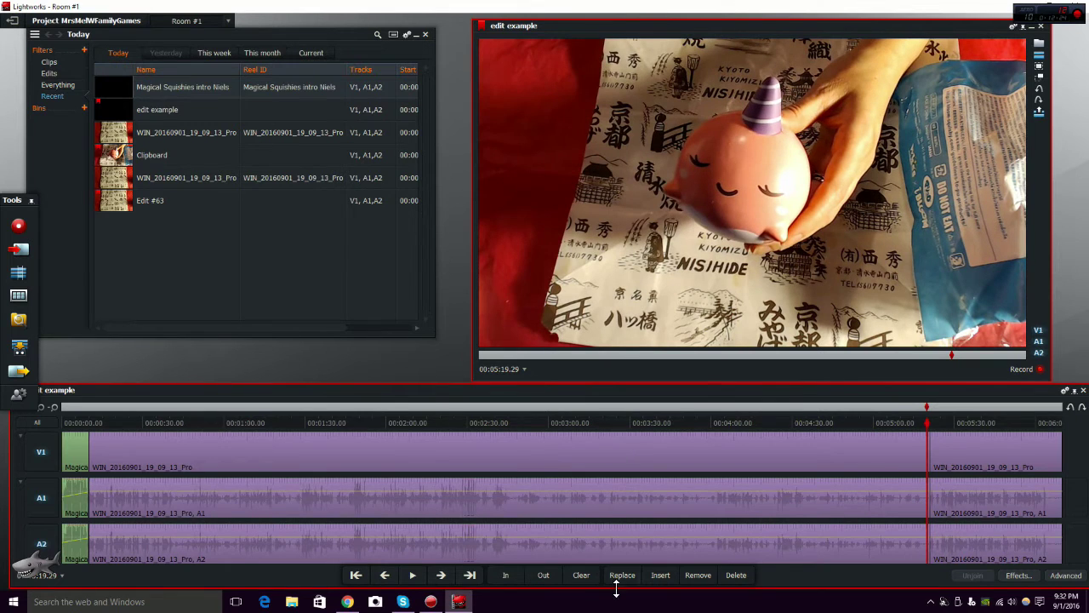
click(417, 576)
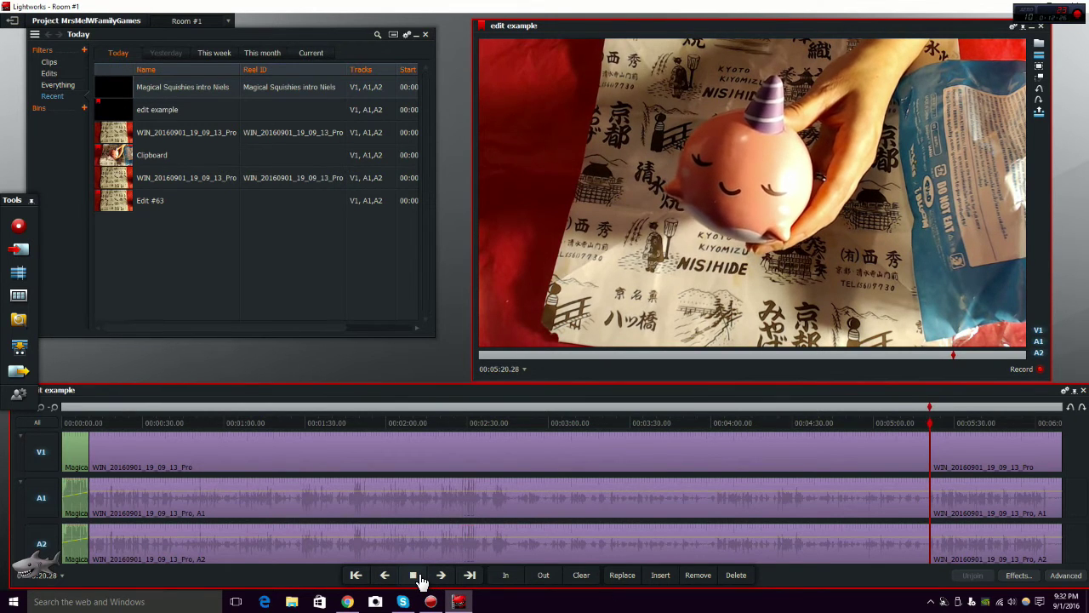
click(417, 577)
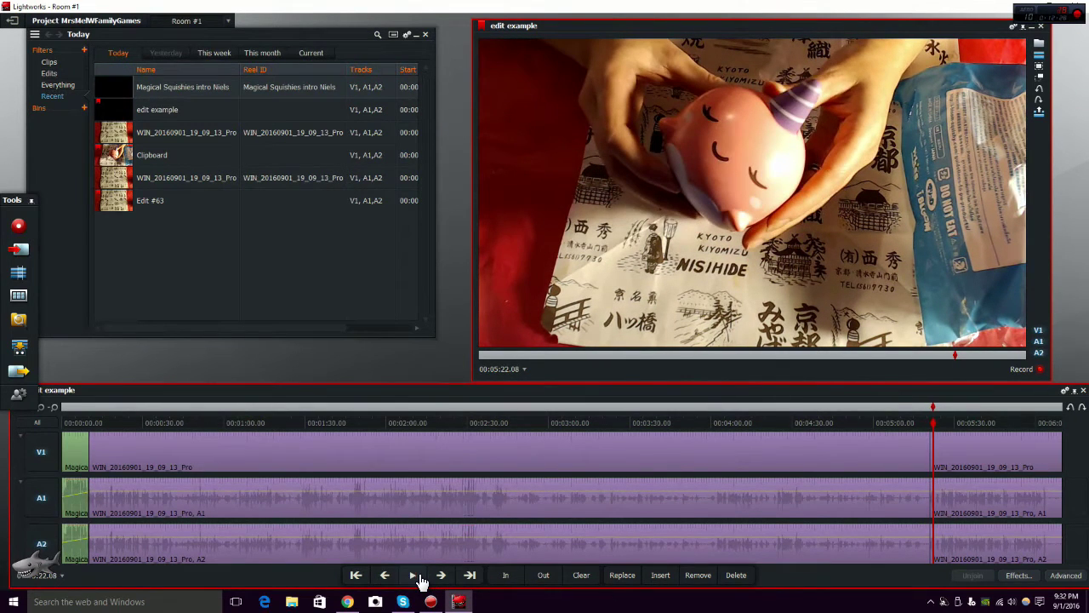
click(941, 425)
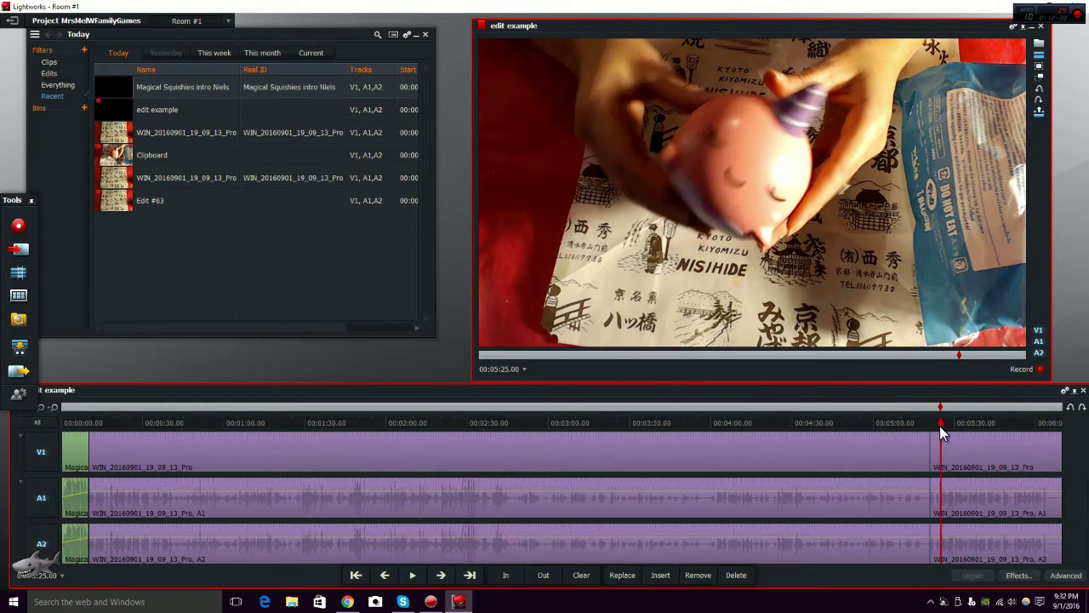
- Move the playhead back to 00:05:19.22 and step forward frame by frame across the cut to 00:05:21.02
drag(943, 426, 926, 425)
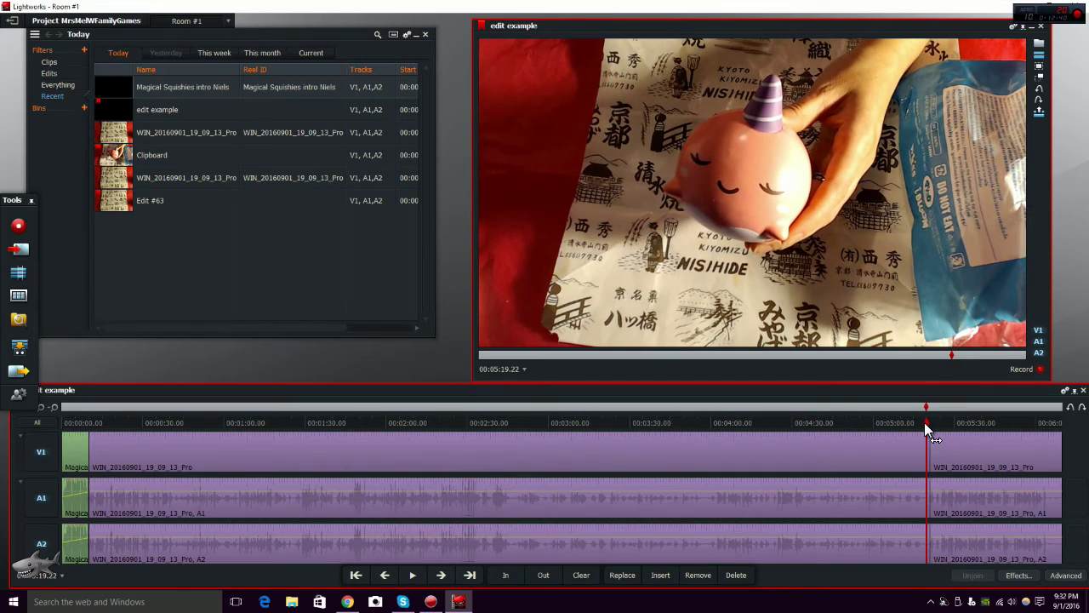
click(441, 575)
click(441, 575)
click(441, 577)
click(441, 577)
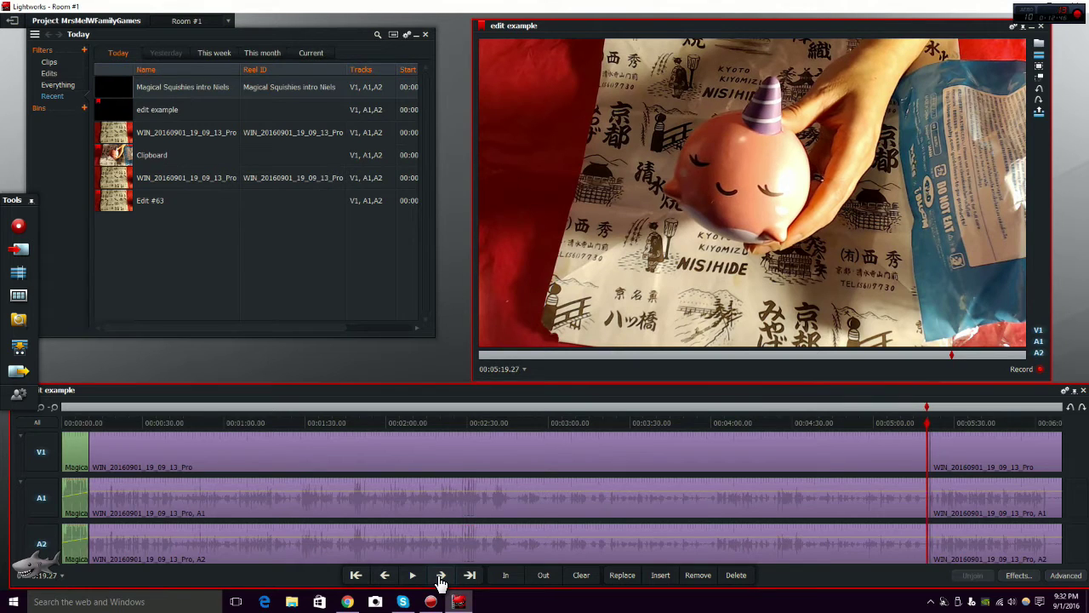
click(441, 576)
click(441, 576)
click(440, 576)
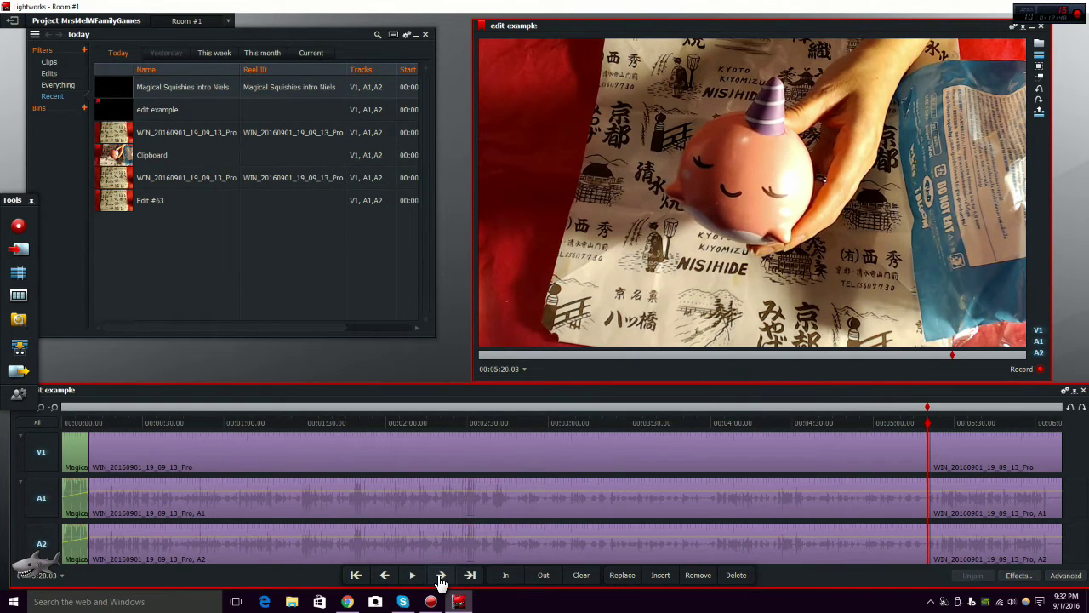
click(441, 576)
click(441, 577)
click(440, 576)
click(441, 576)
click(441, 576)
click(441, 576)
click(441, 576)
click(441, 576)
click(441, 576)
click(441, 576)
click(440, 577)
click(441, 576)
click(441, 576)
click(441, 576)
click(441, 577)
click(441, 576)
click(441, 576)
click(441, 576)
click(441, 577)
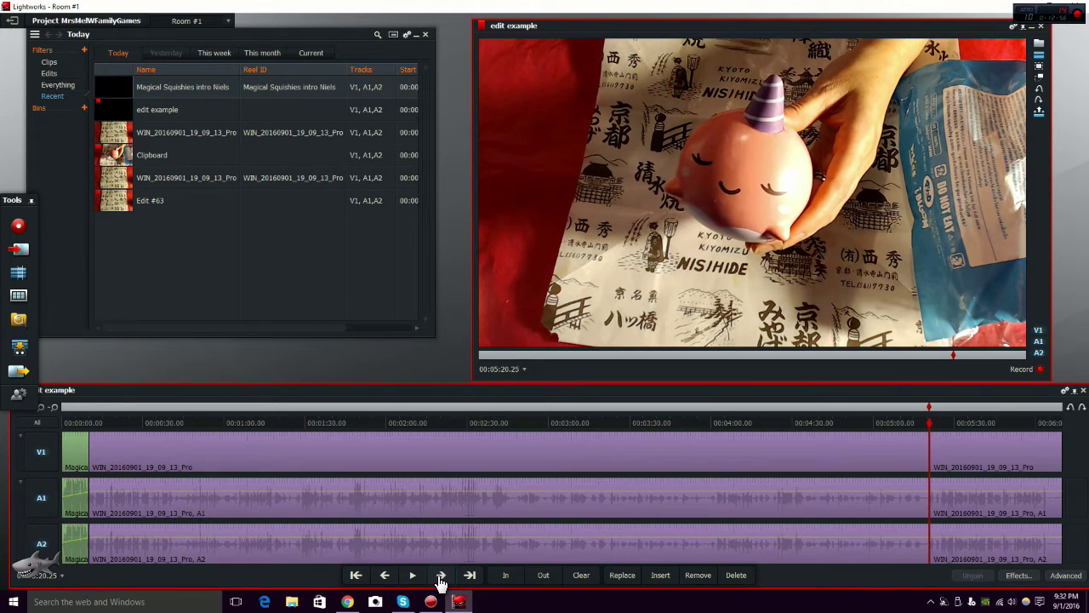
click(441, 576)
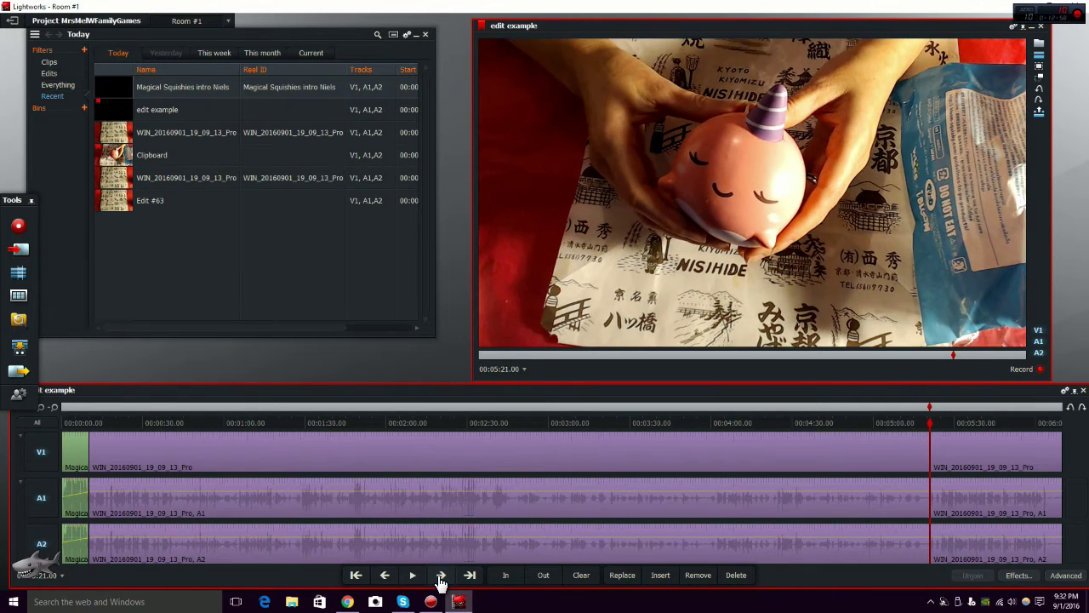
click(441, 576)
click(441, 576)
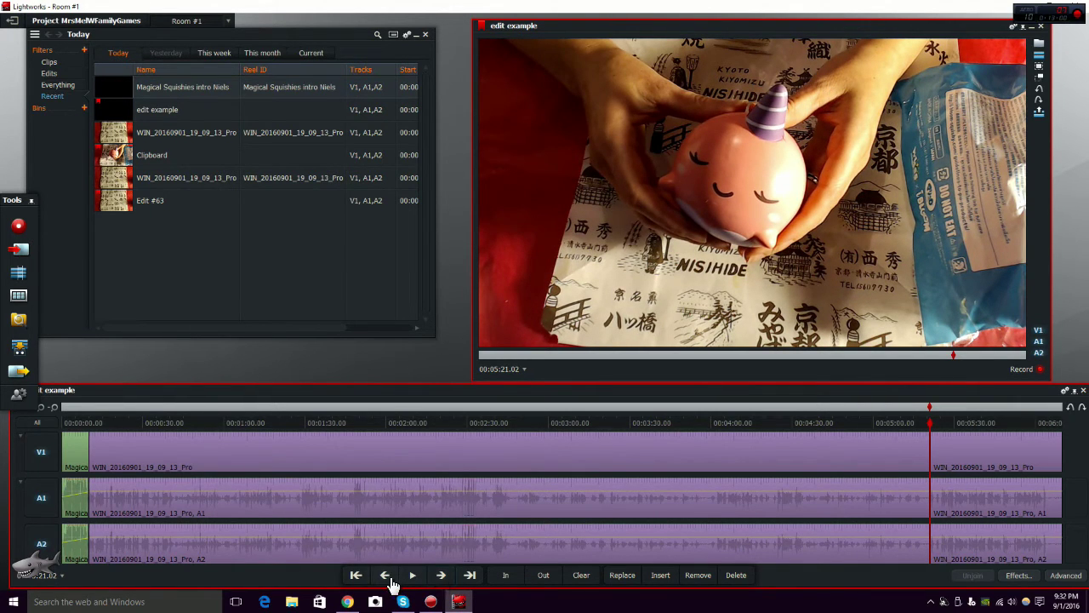
- Step backward and forward frame by frame around the cut to compare the footage, then place the playhead at 00:05:24.23
click(386, 576)
click(386, 577)
click(386, 577)
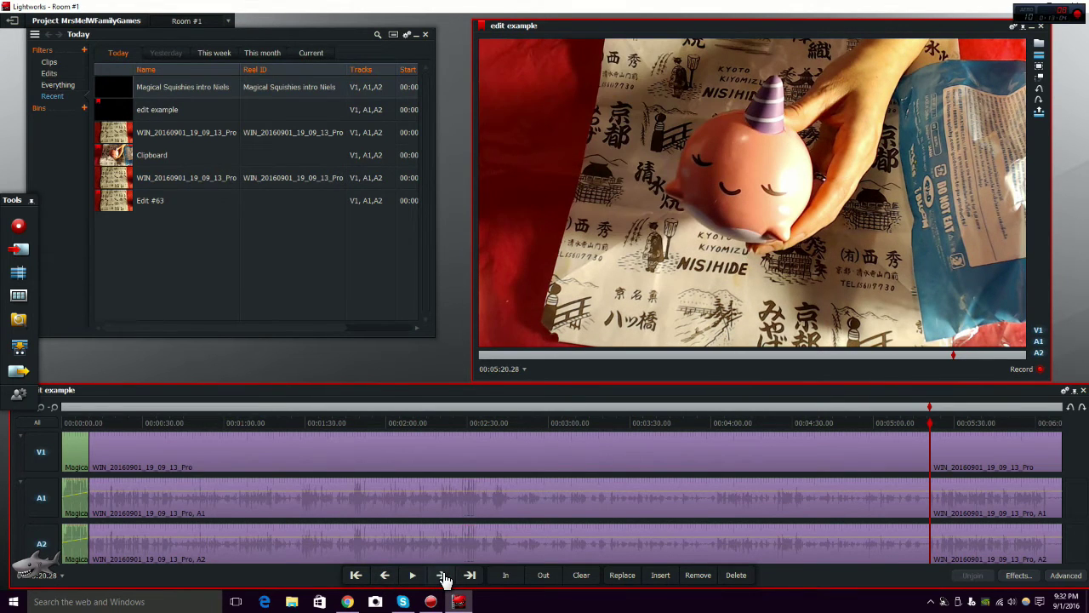
click(442, 576)
click(442, 576)
click(442, 576)
click(442, 577)
click(441, 576)
click(442, 576)
click(442, 576)
click(442, 576)
click(442, 577)
click(441, 576)
click(442, 576)
click(441, 576)
click(441, 576)
click(385, 576)
click(386, 576)
click(385, 576)
click(386, 576)
click(386, 576)
click(386, 576)
click(386, 577)
click(386, 576)
click(386, 576)
click(386, 577)
click(386, 576)
click(386, 577)
click(386, 576)
click(386, 576)
click(385, 576)
click(386, 576)
click(386, 576)
click(385, 576)
drag(929, 430, 940, 432)
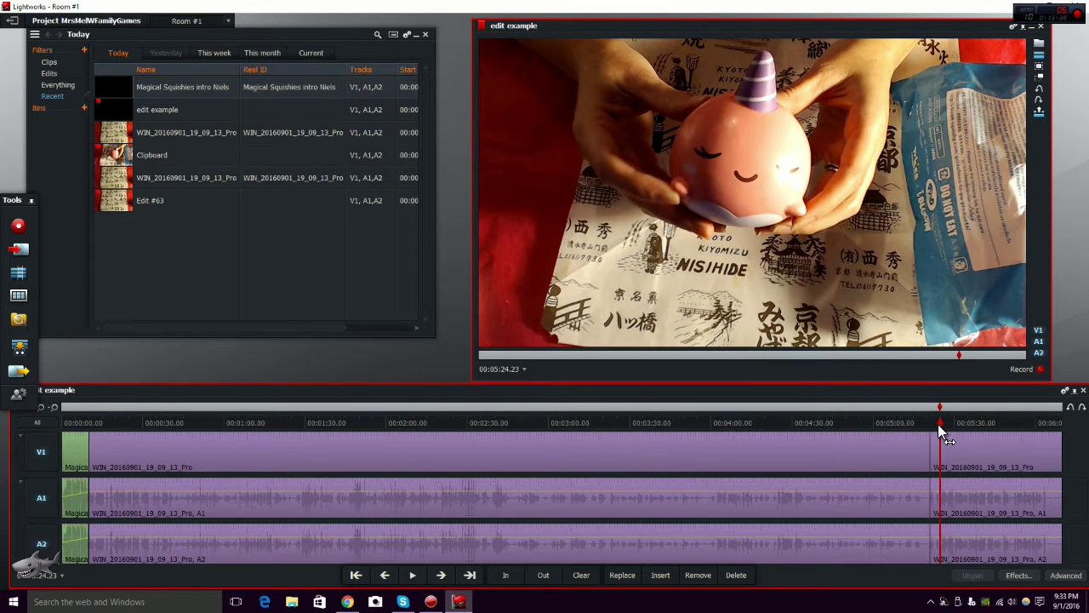
- Move the playhead to the edit's end, add one audio track after A2, and shift the timeline up to reveal it
drag(938, 424, 1061, 423)
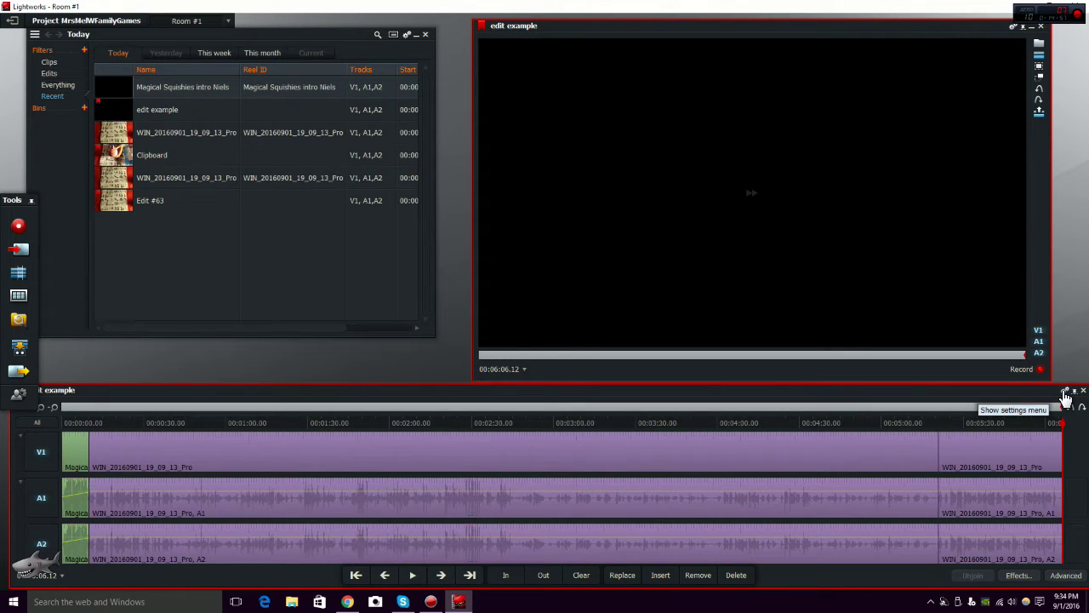
click(1065, 395)
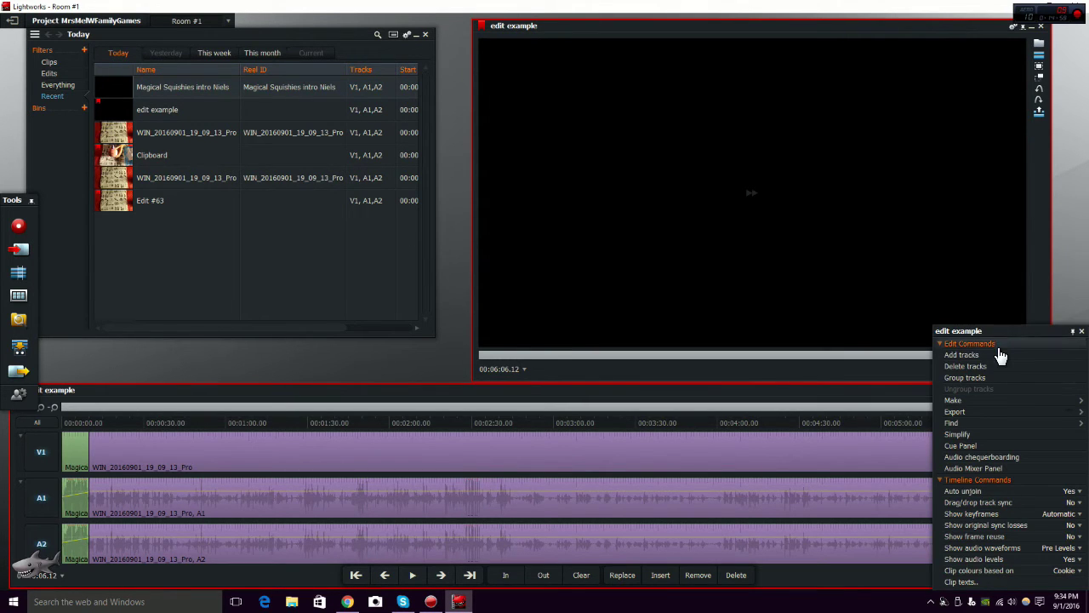
click(971, 358)
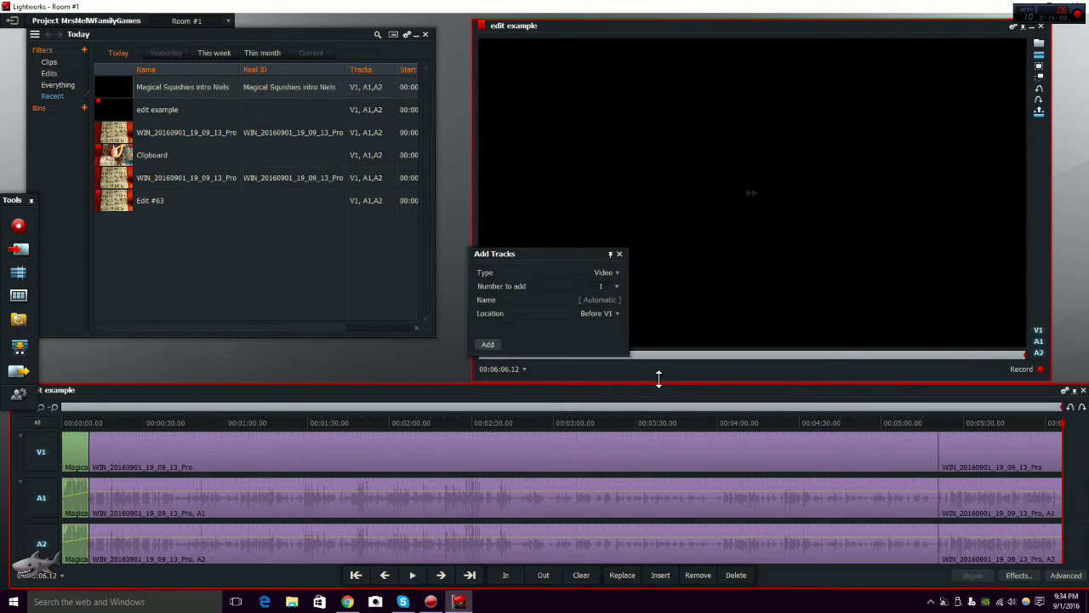
click(605, 279)
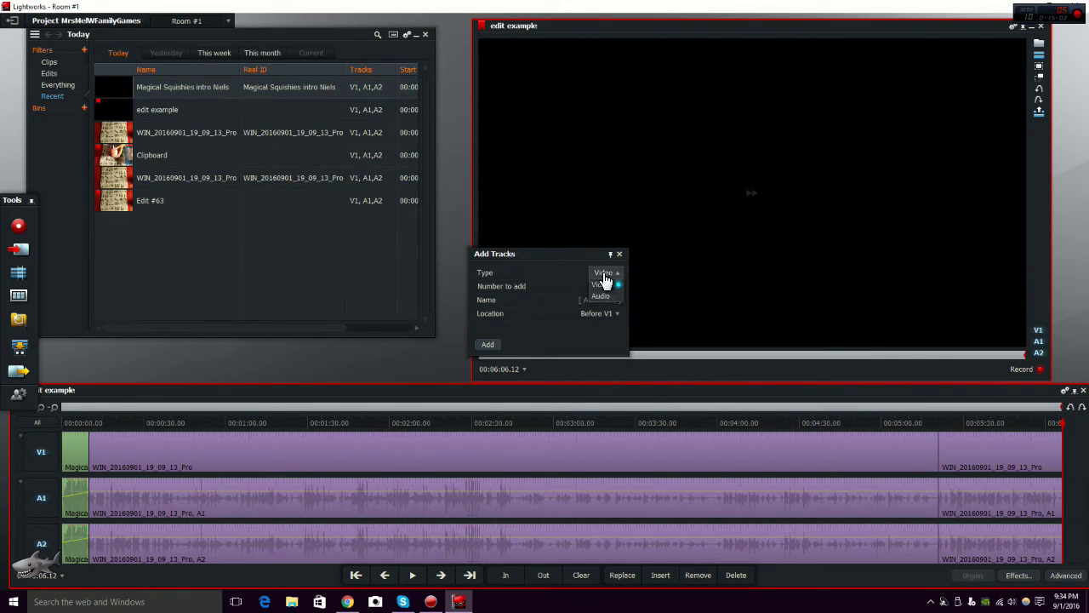
click(609, 294)
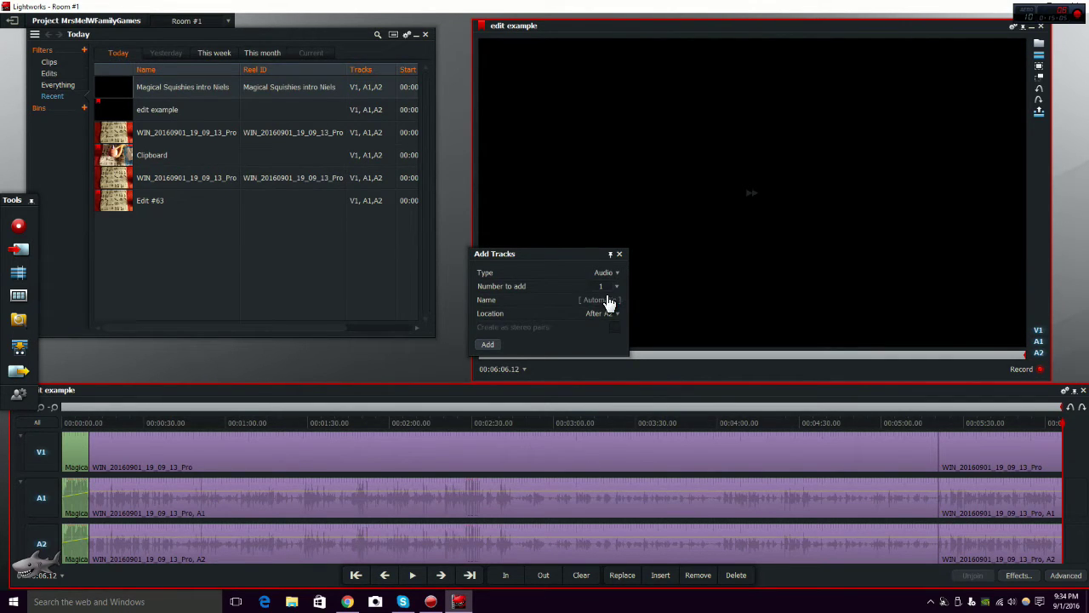
click(488, 344)
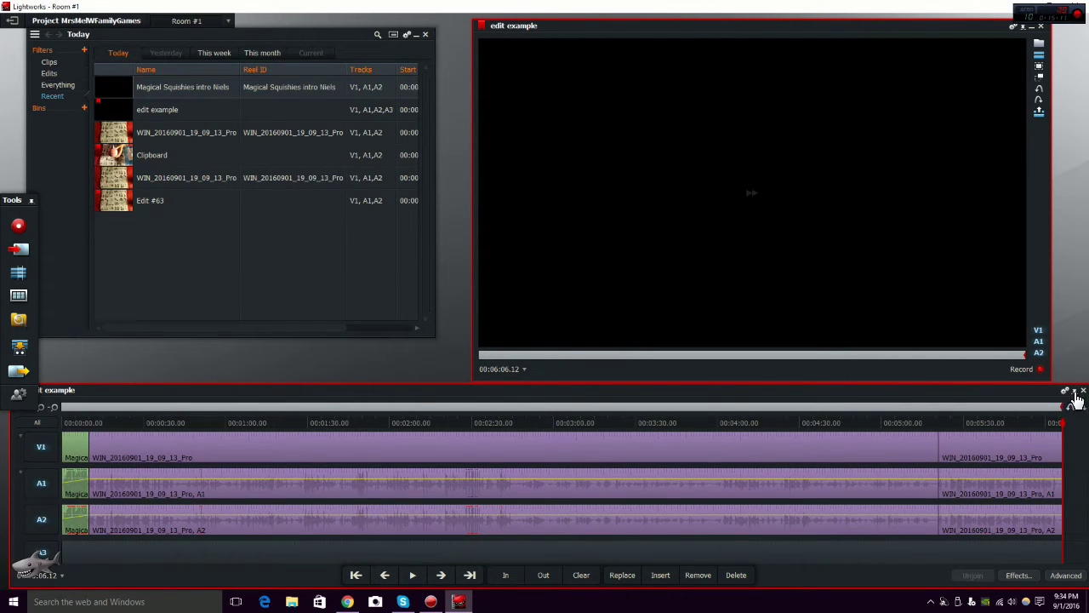
drag(931, 389, 1007, 369)
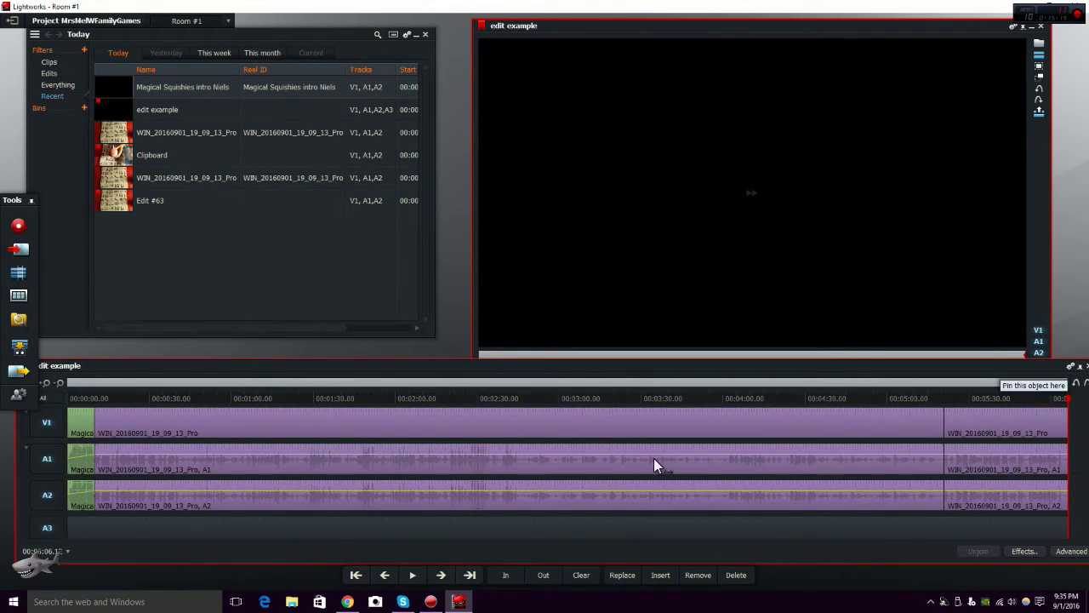
- Switch off audio tracks A2 and A1 and re-enable them, and toggle video track V1 off and on again
click(50, 507)
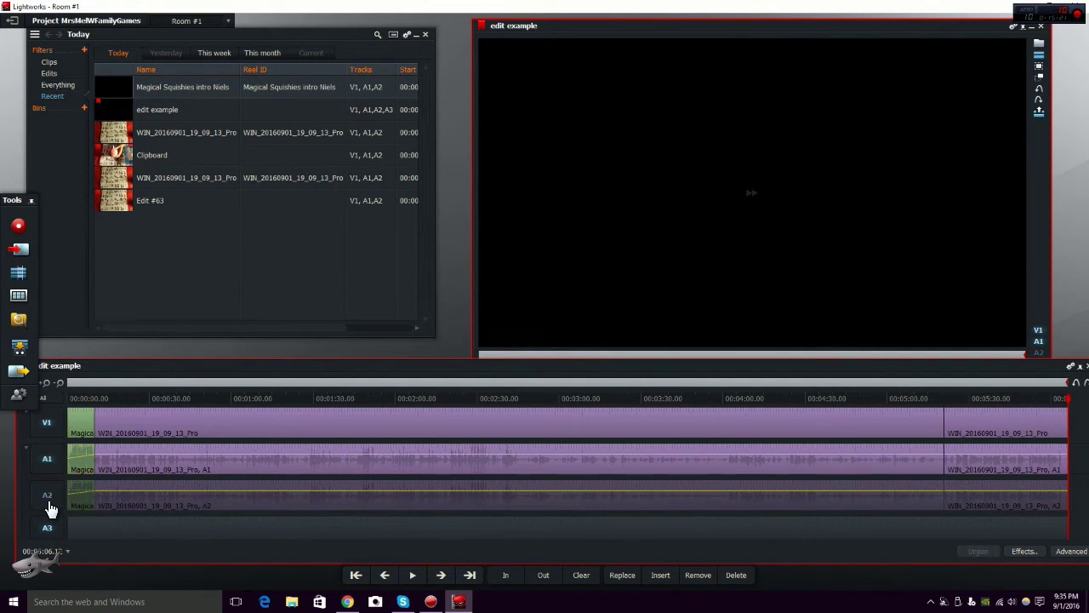
click(47, 461)
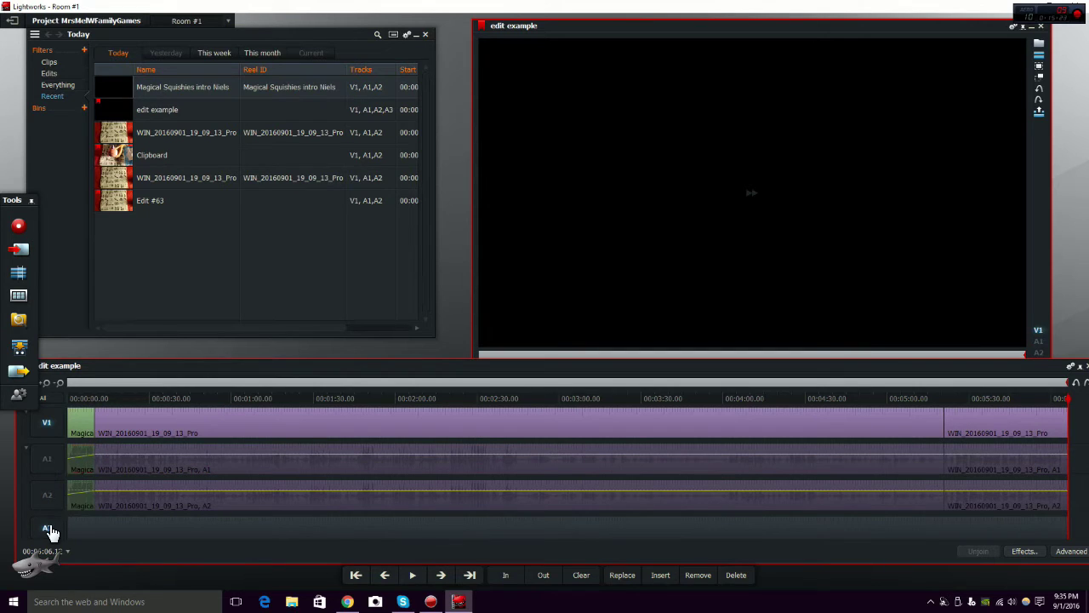
click(48, 495)
click(47, 459)
click(49, 424)
click(48, 423)
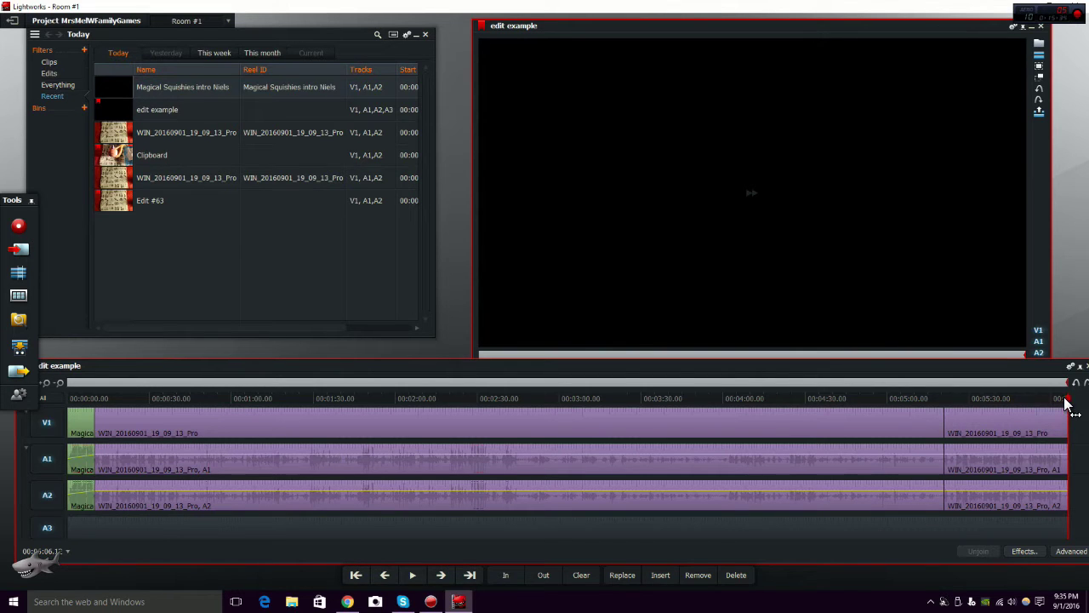
- Place the playhead at the cut where the intro clip ends and the recorded footage begins
drag(1071, 407, 80, 411)
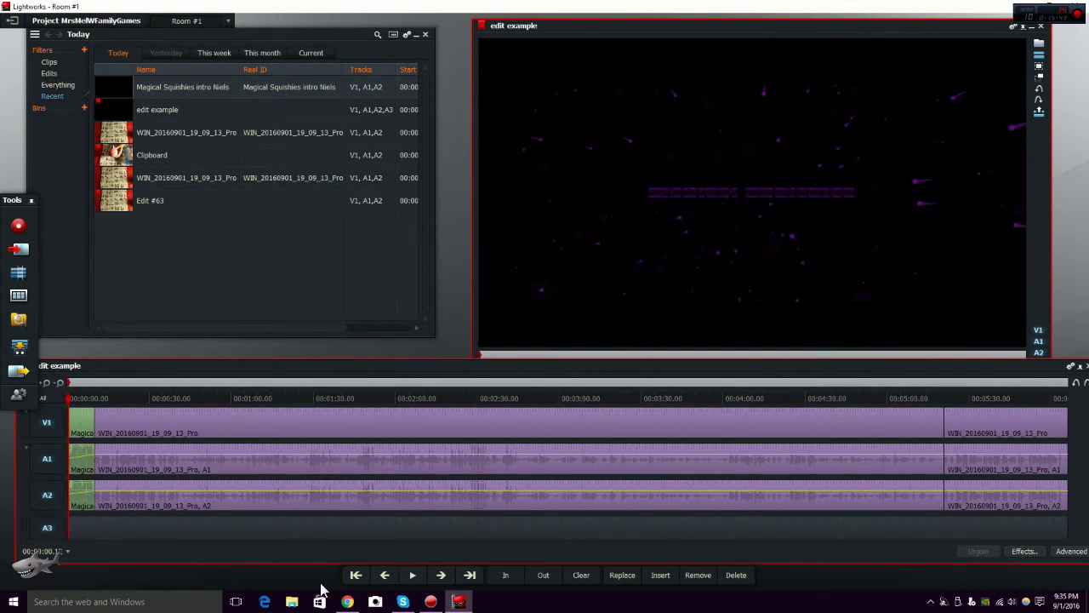
click(469, 575)
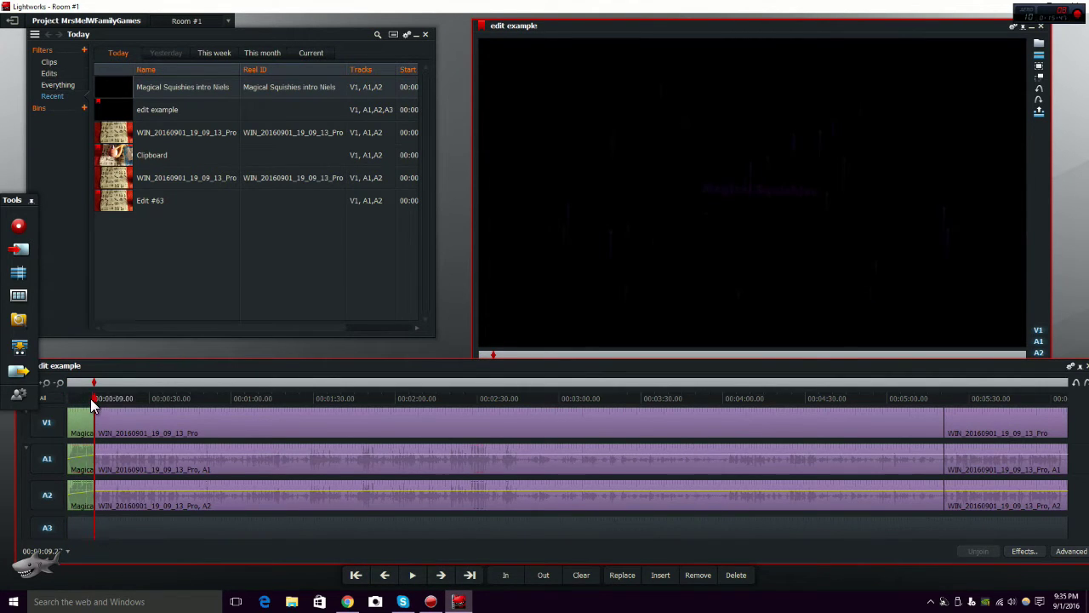
click(110, 411)
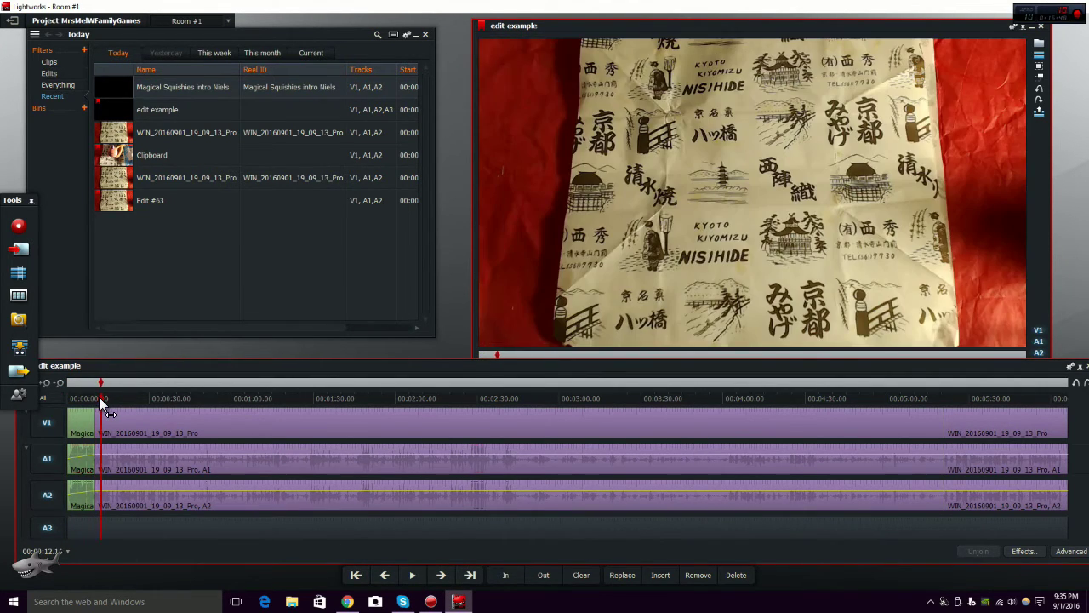
click(357, 575)
- Open the file import and browse the Music location to the Royalty Free folder inside Royalty Free Music
click(18, 249)
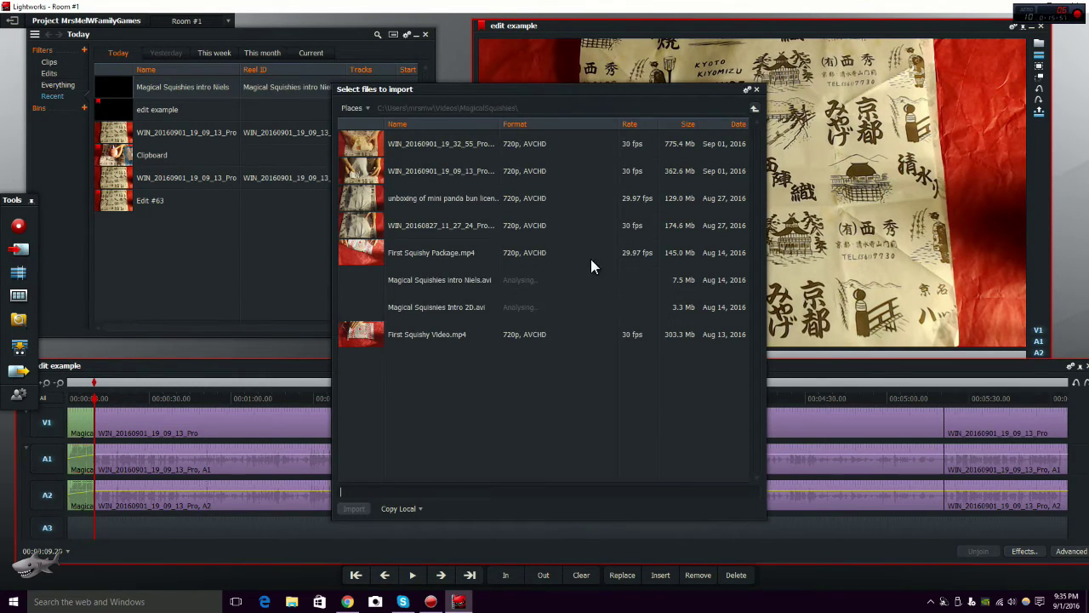
click(362, 113)
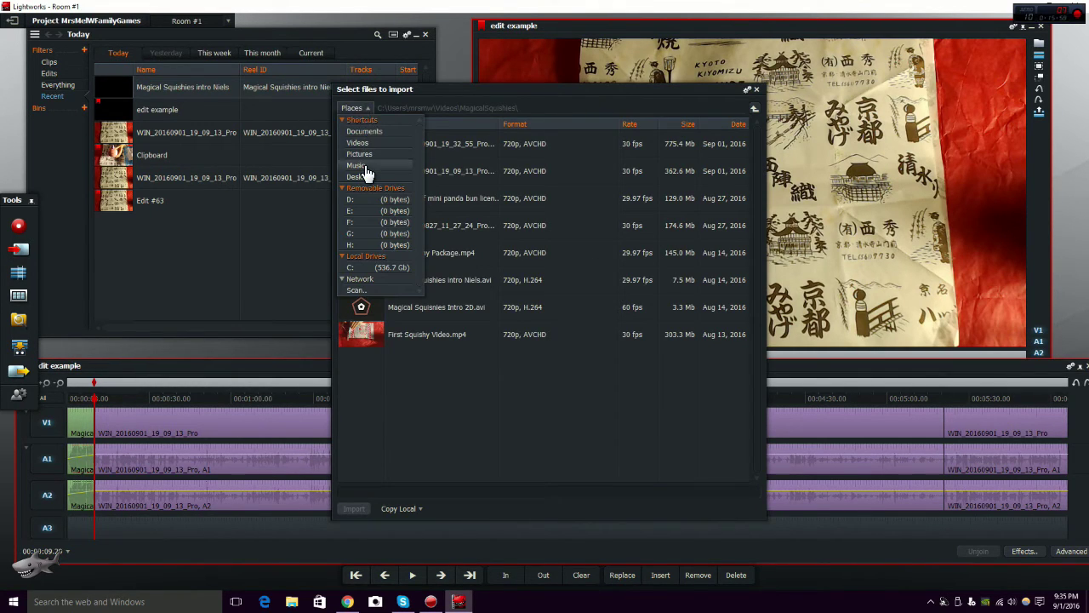
click(368, 159)
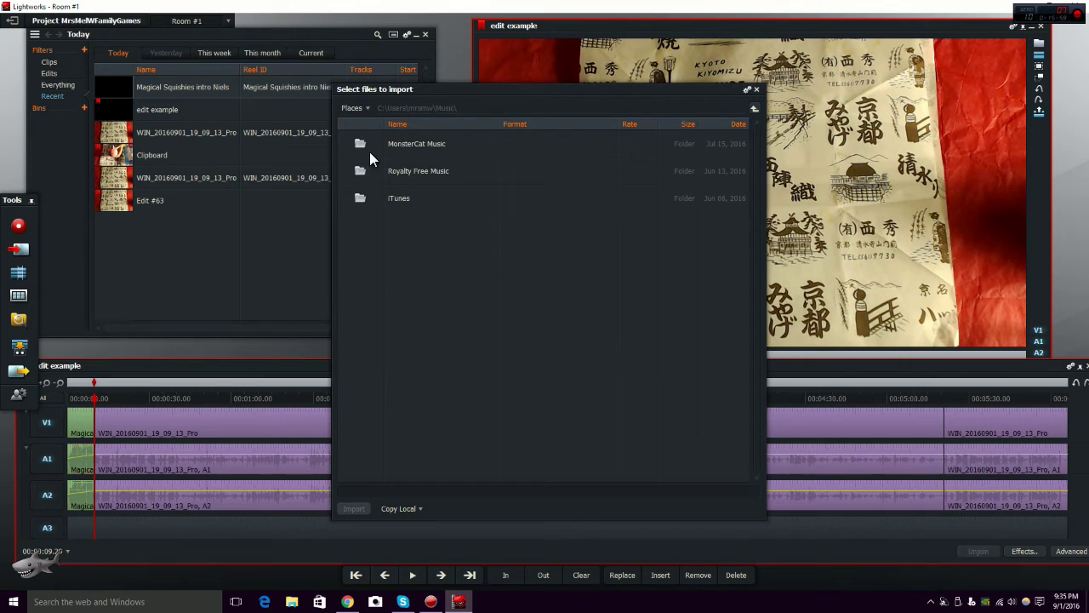
double_click(417, 150)
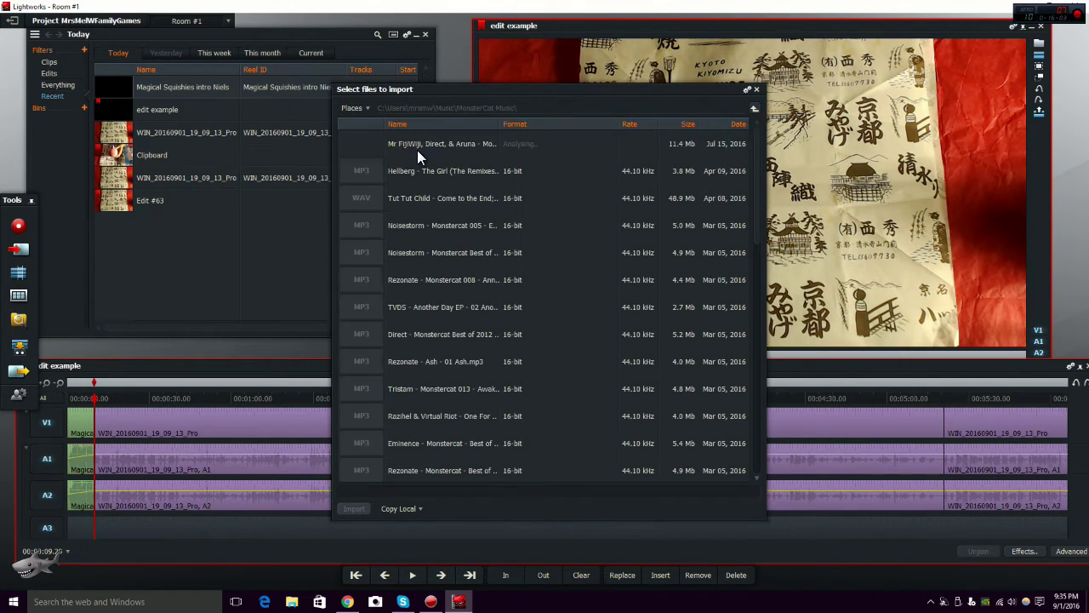
click(353, 108)
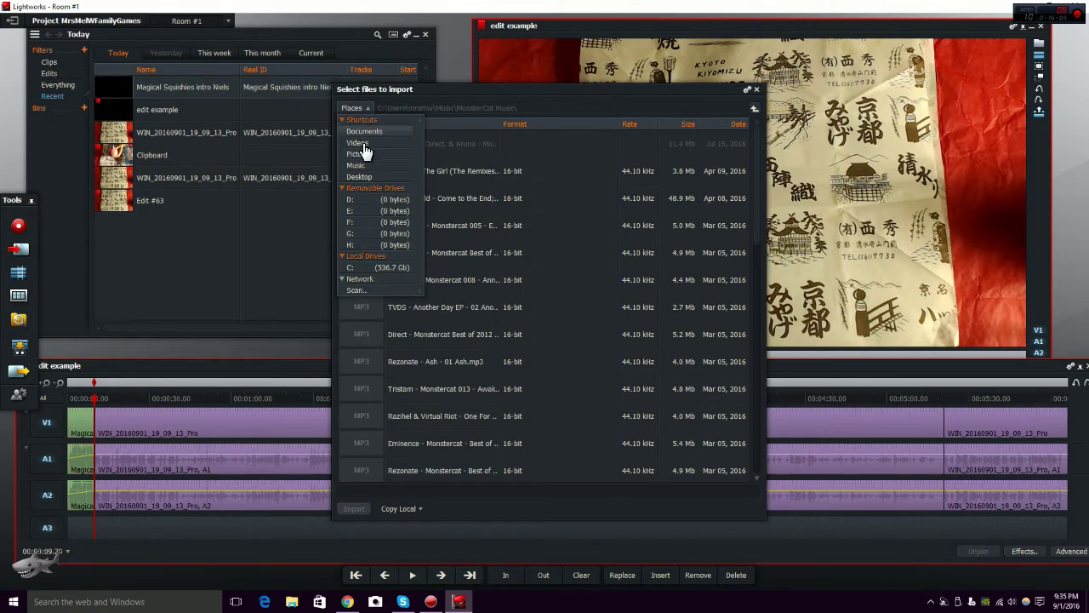
click(367, 162)
double_click(419, 173)
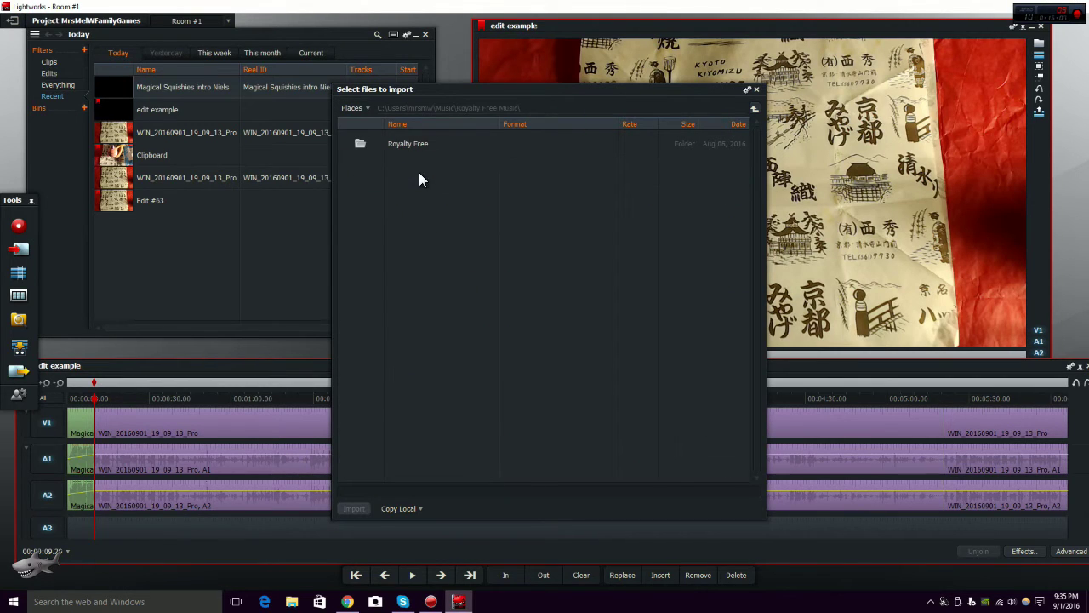
double_click(412, 146)
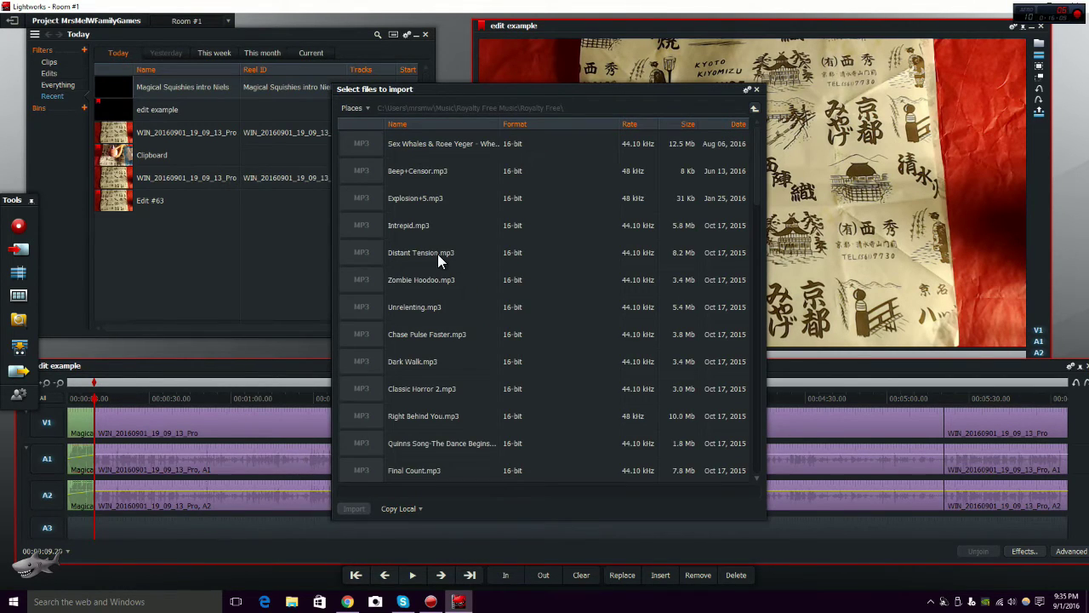
- Find Bright Wish.mp3 in the Royalty Free folder and import it into the project
scroll(438, 264, down, 1)
scroll(480, 286, down, 7)
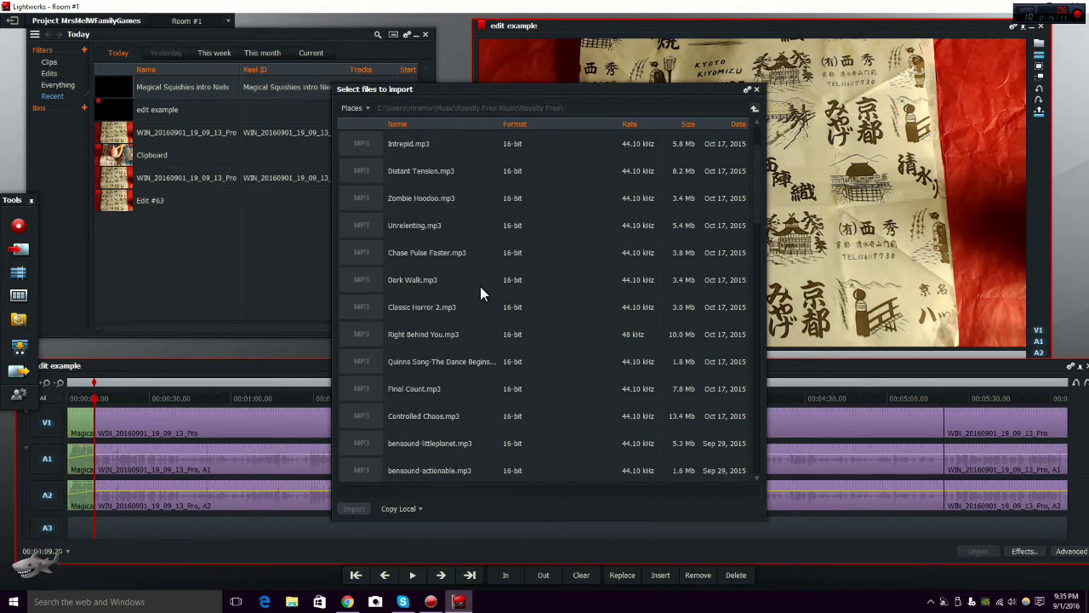
scroll(506, 328, down, 3)
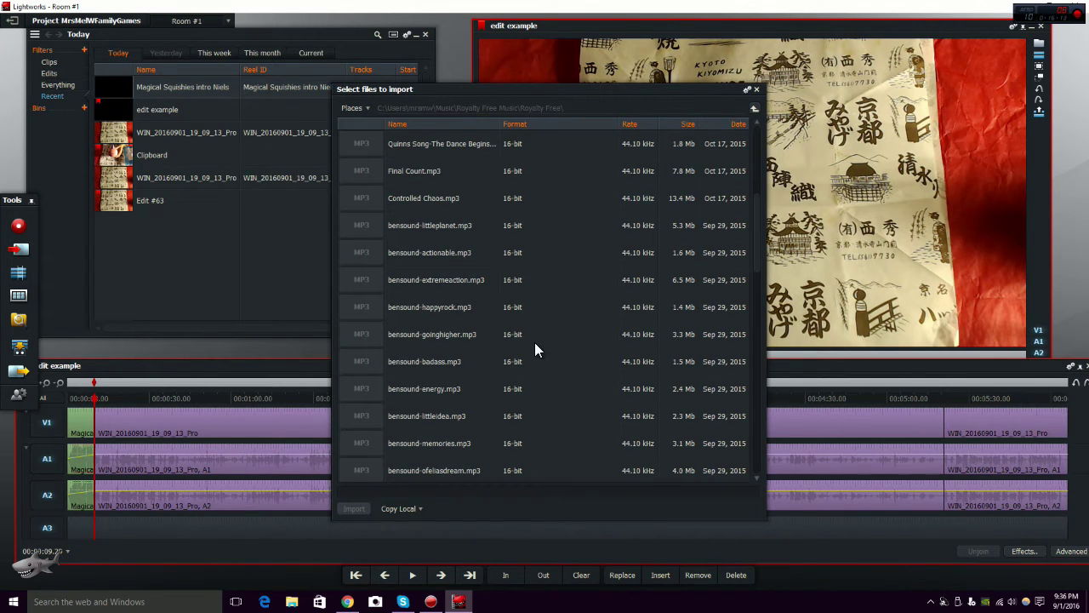
scroll(477, 344, down, 4)
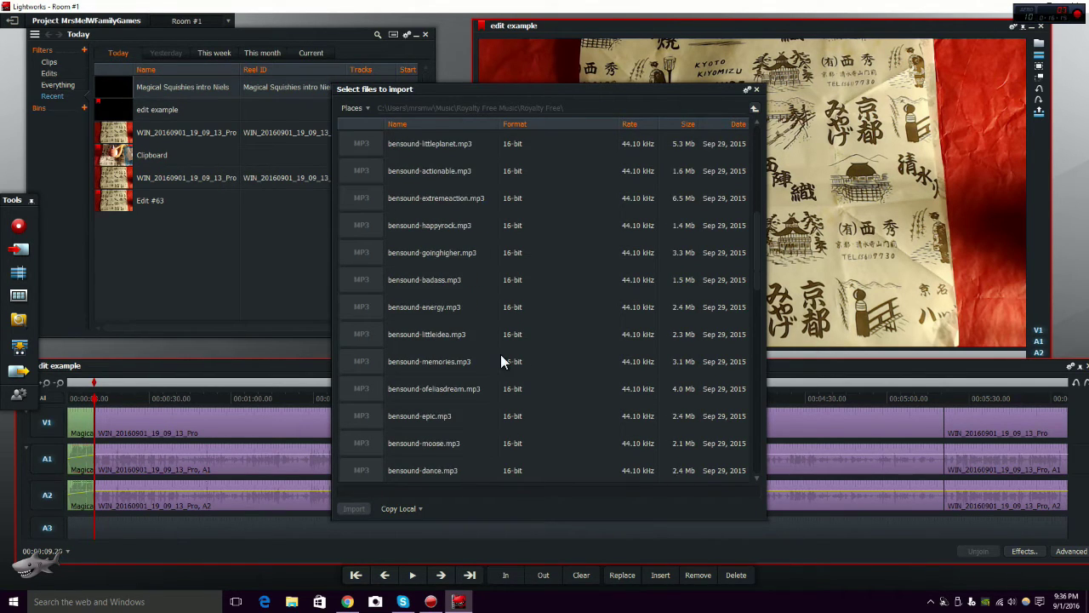
scroll(500, 361, down, 2)
scroll(501, 359, down, 3)
scroll(500, 361, down, 10)
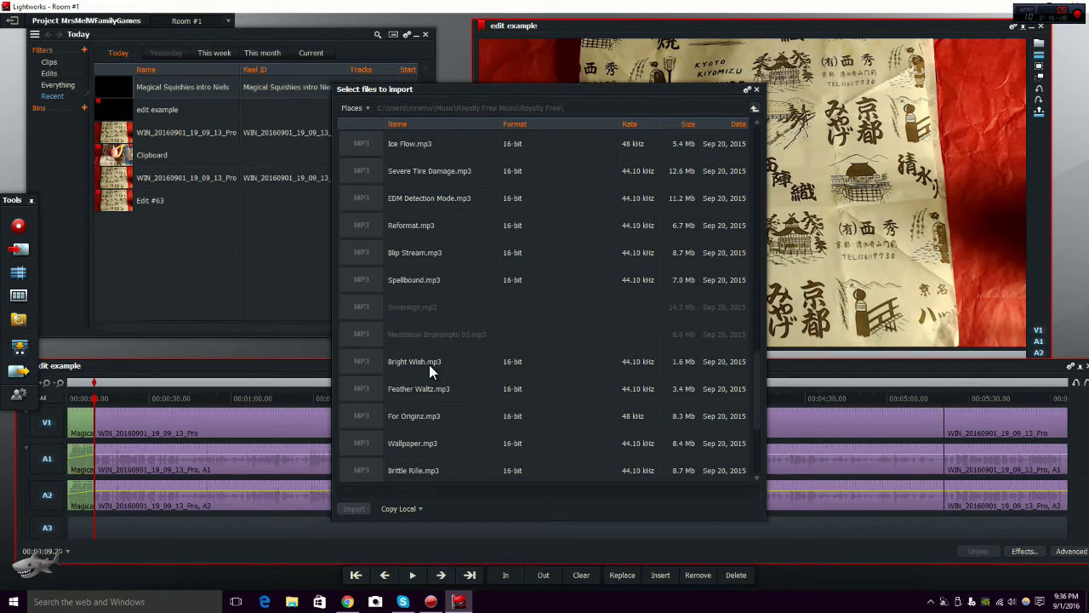
double_click(427, 361)
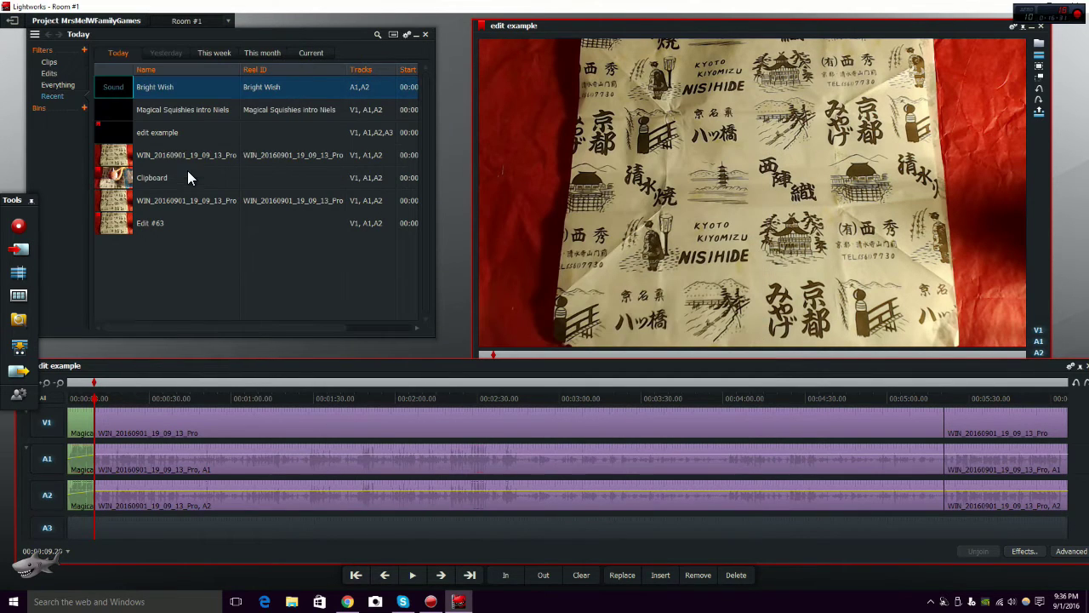
- Open the imported Bright Wish sound clip in its own viewer and play its opening seconds
double_click(116, 92)
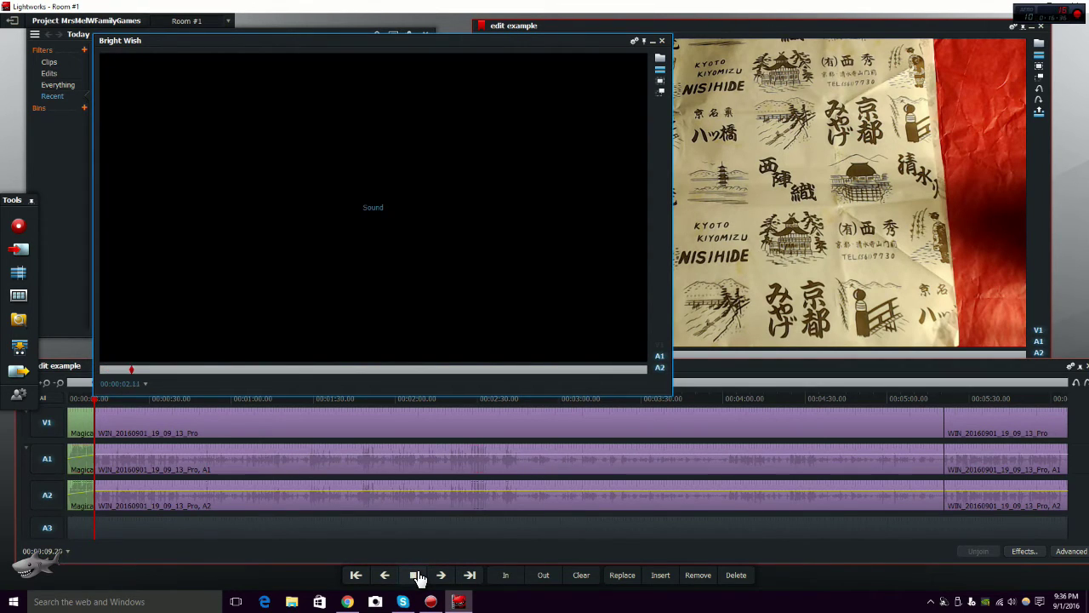
click(416, 576)
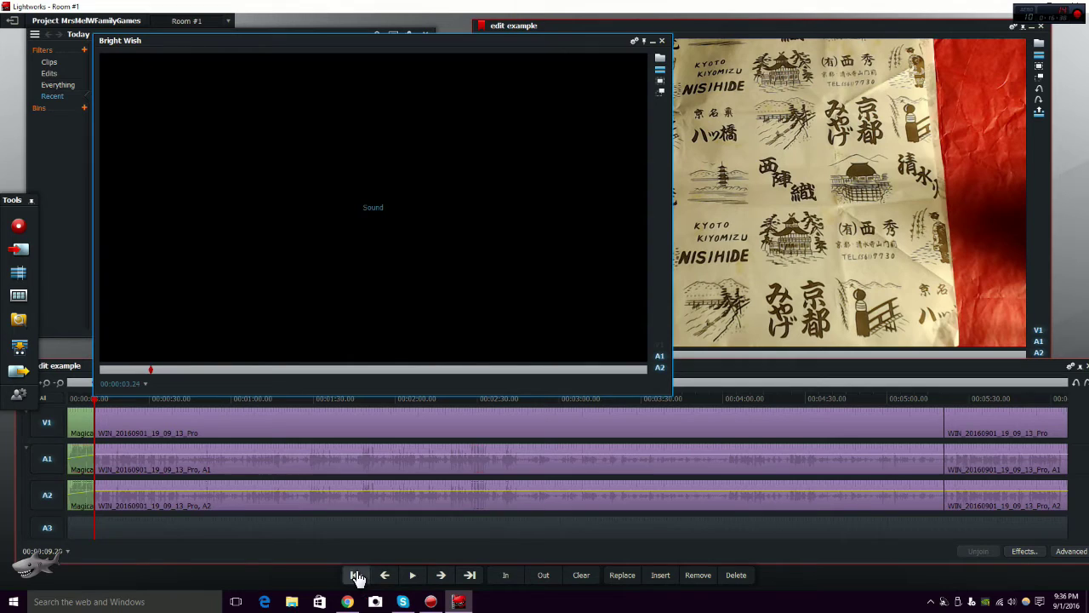
- Return the Bright Wish clip to its start, then close its viewer and reopen the clip from the project contents
click(355, 575)
drag(373, 52, 334, 39)
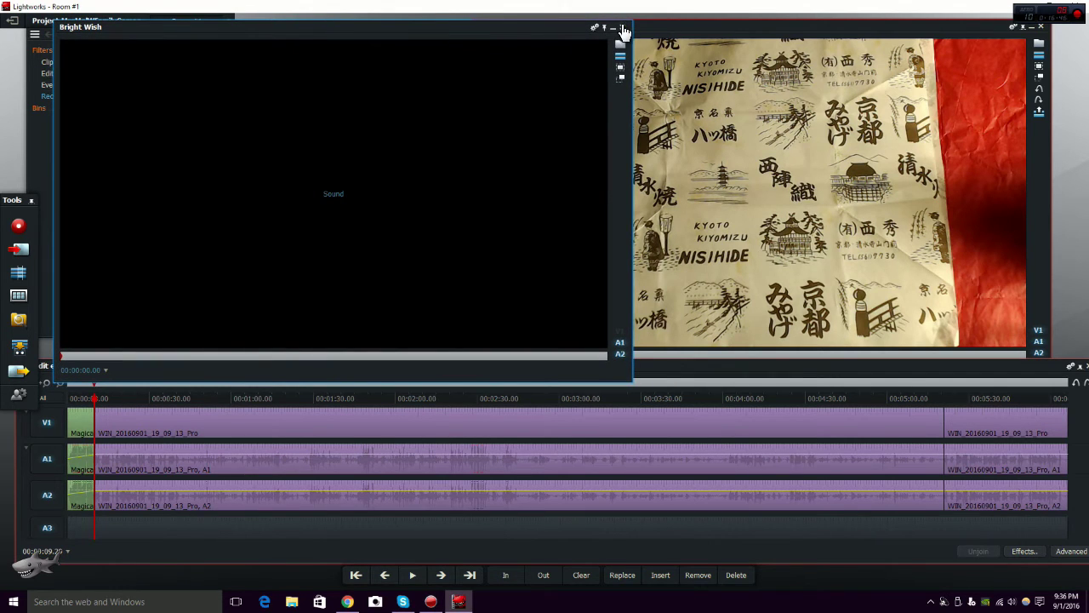
click(622, 27)
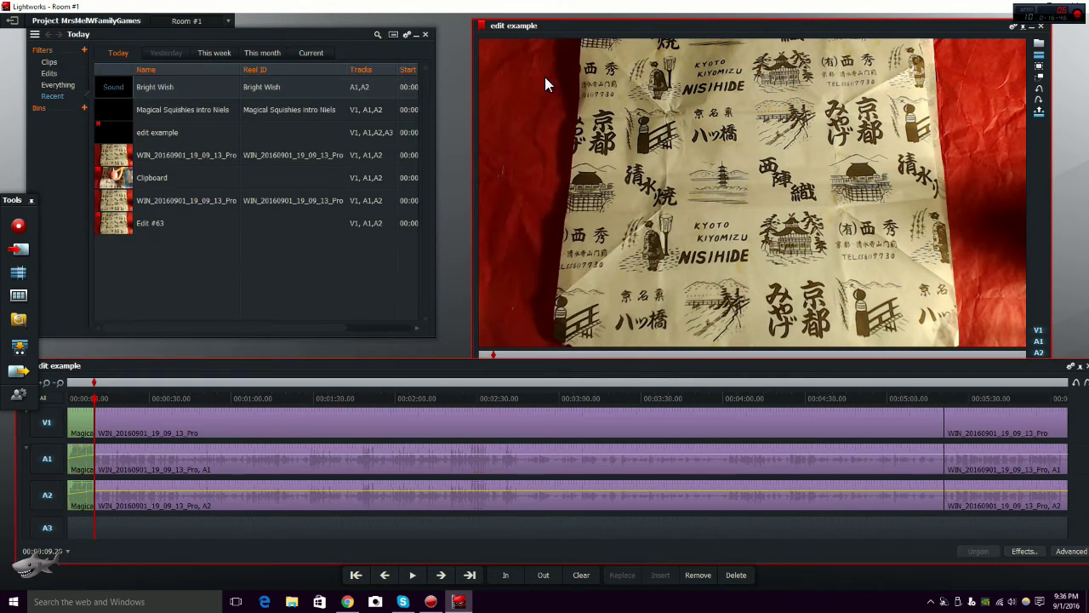
double_click(117, 90)
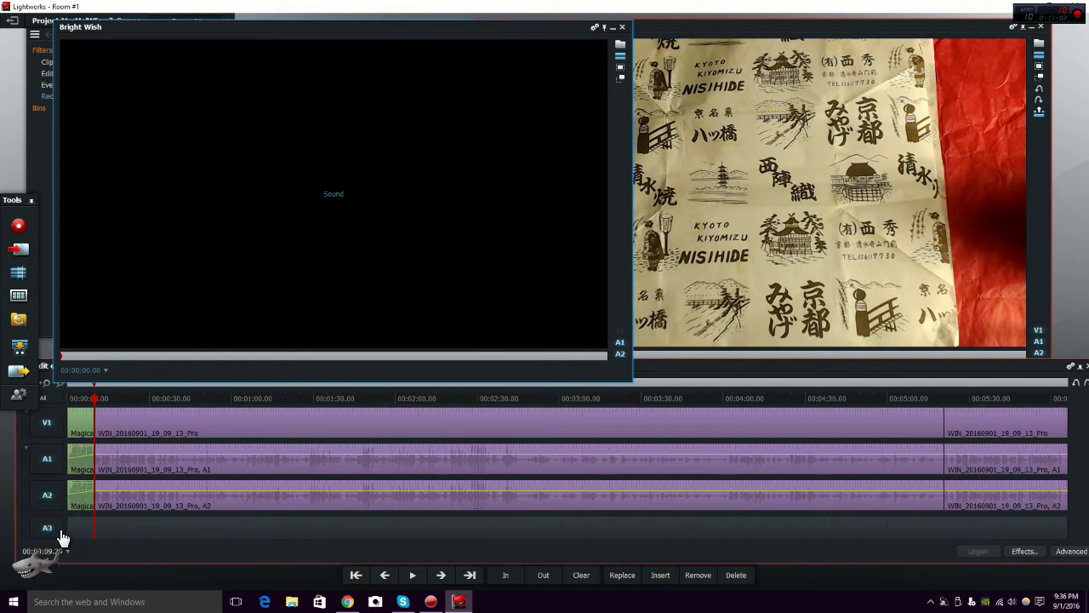
click(92, 479)
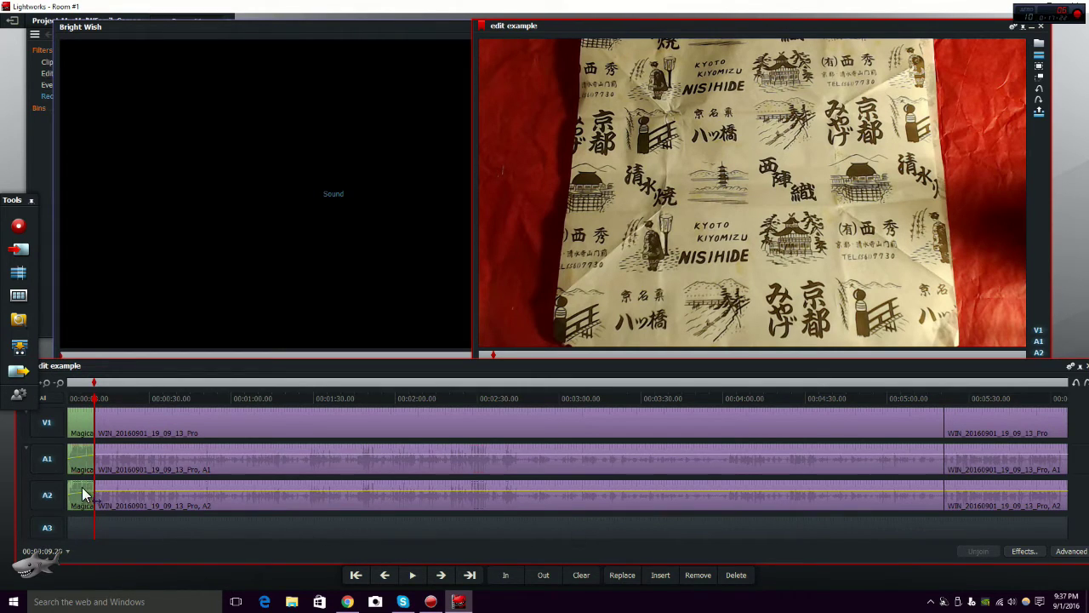
click(45, 425)
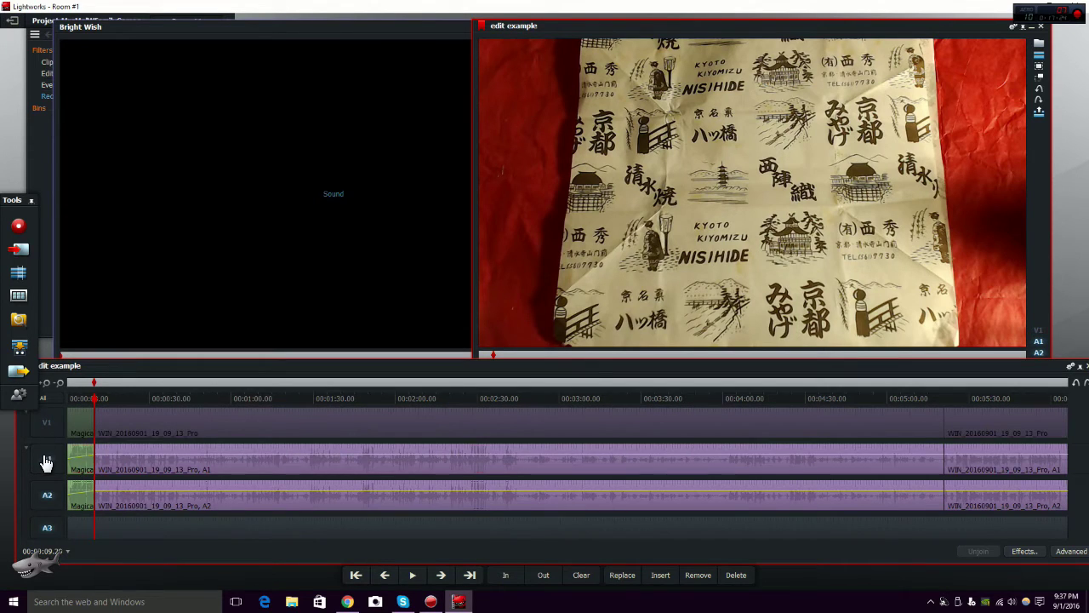
click(46, 461)
click(47, 496)
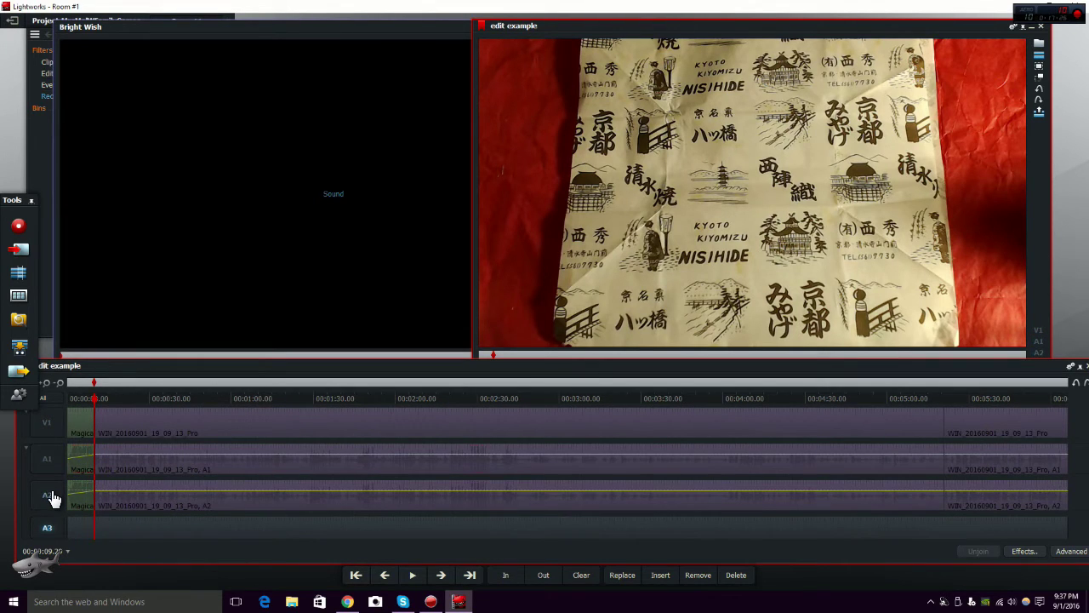
click(47, 495)
click(49, 460)
click(49, 423)
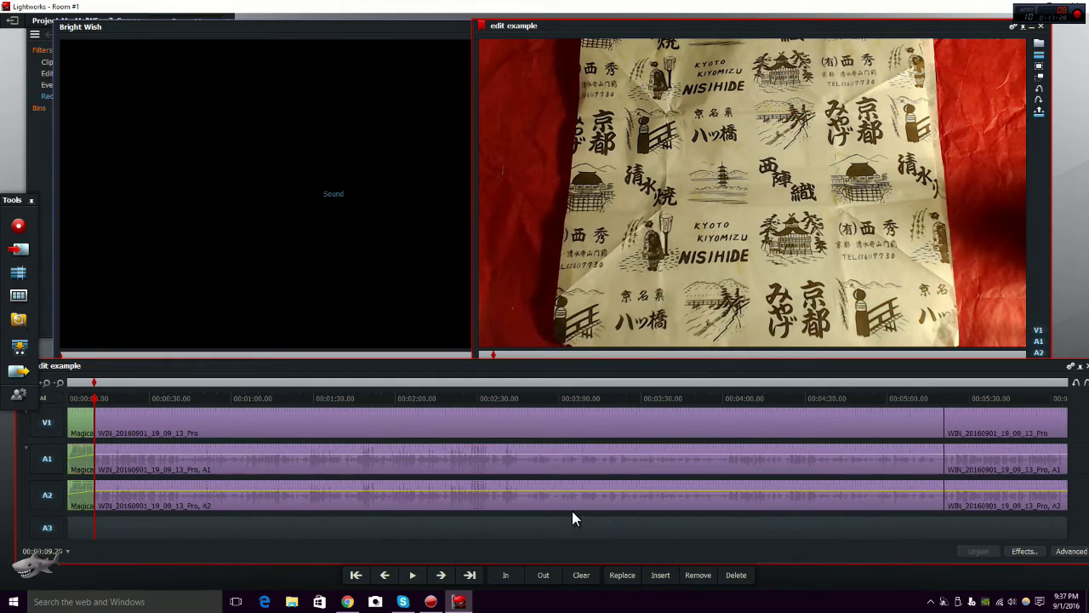
- Try inserting Bright Wish after the intro with all tracks enabled, play across the insertion, and undo the insert
click(669, 574)
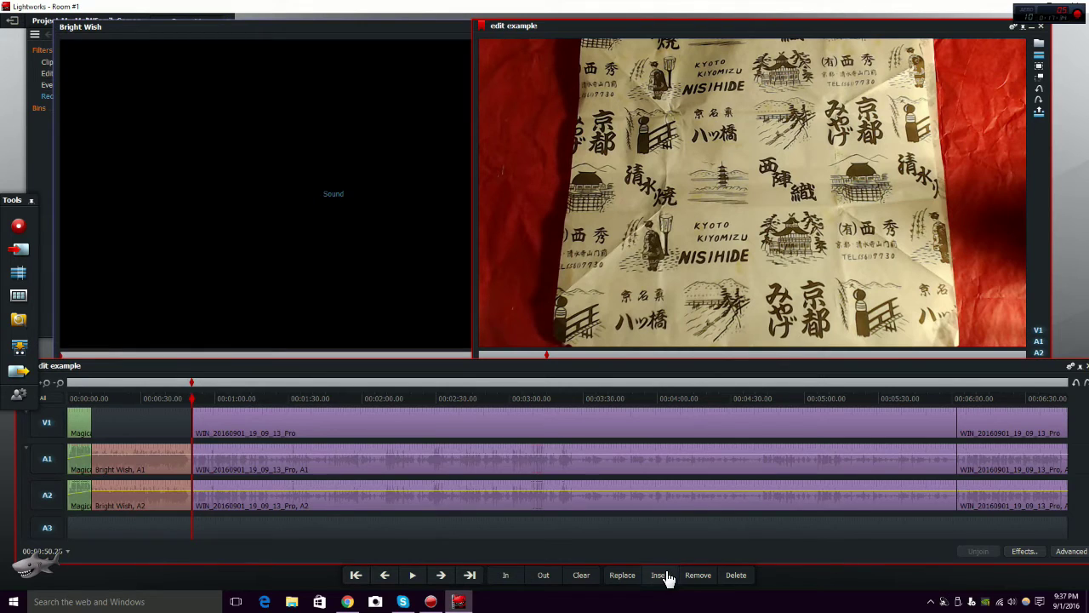
drag(203, 413, 82, 406)
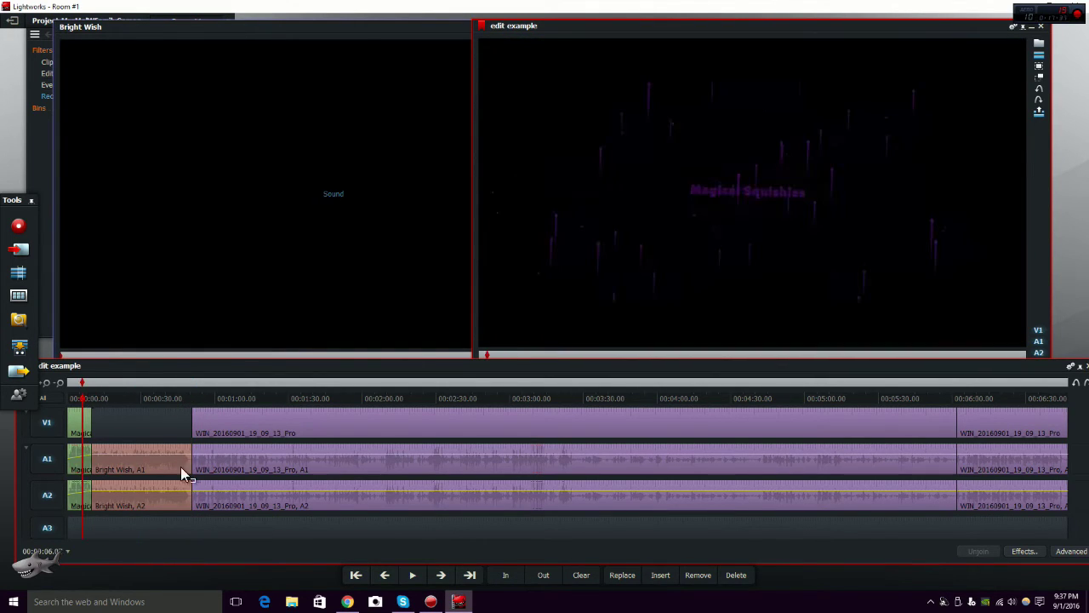
click(410, 576)
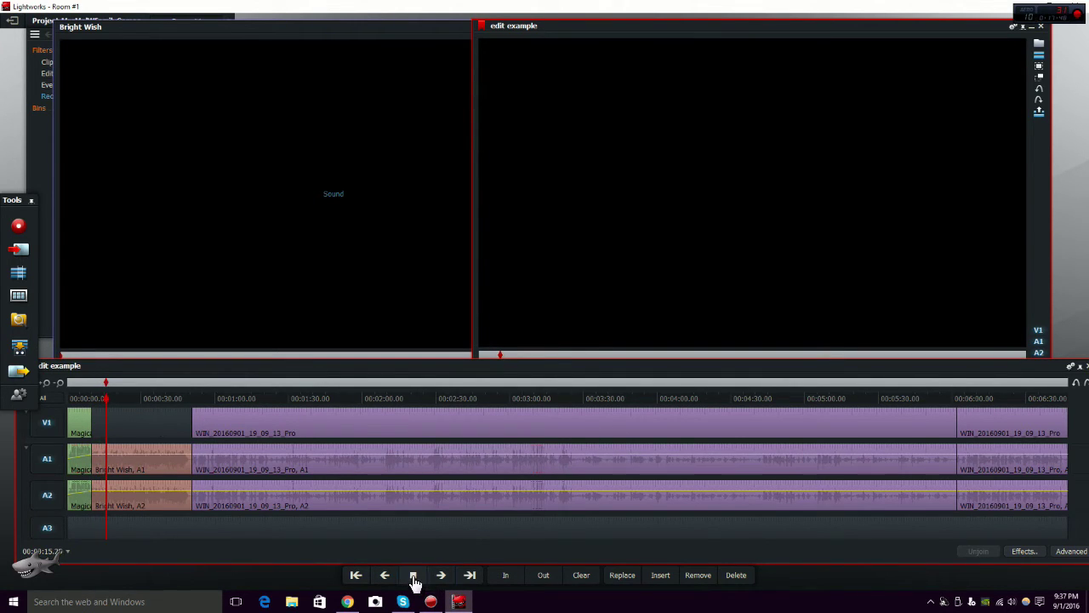
click(414, 578)
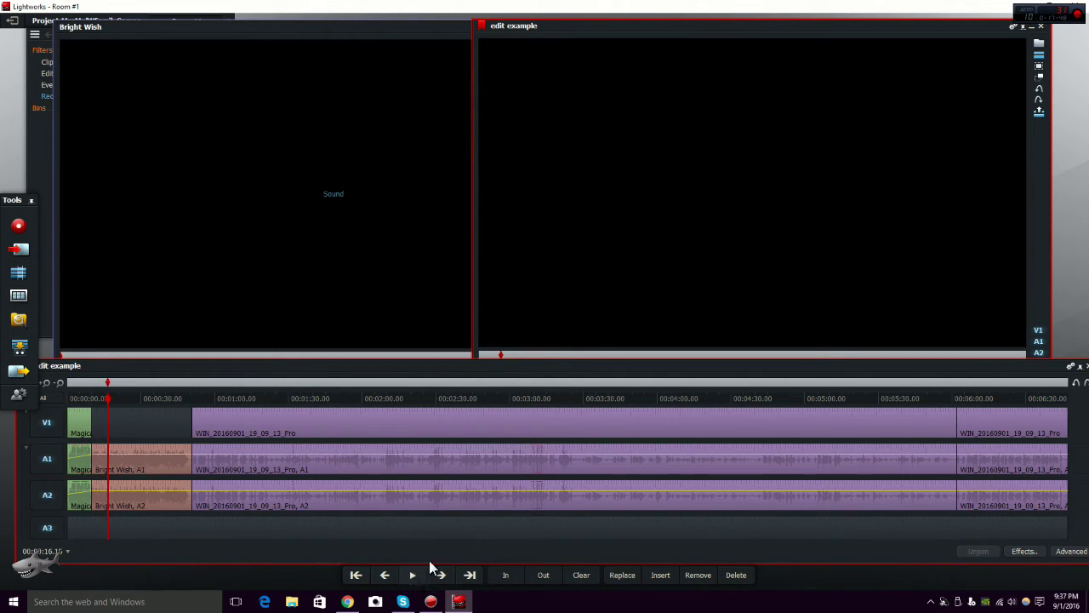
click(1077, 385)
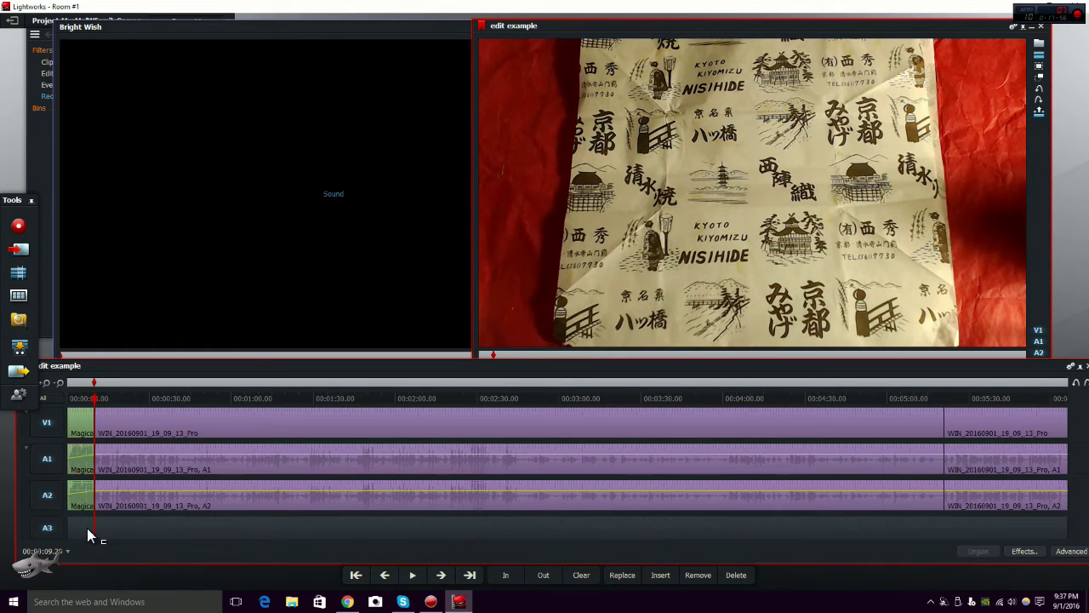
- Disable tracks V1, A1 and A2 in the edit so that only audio track A3 is enabled
click(49, 425)
click(48, 458)
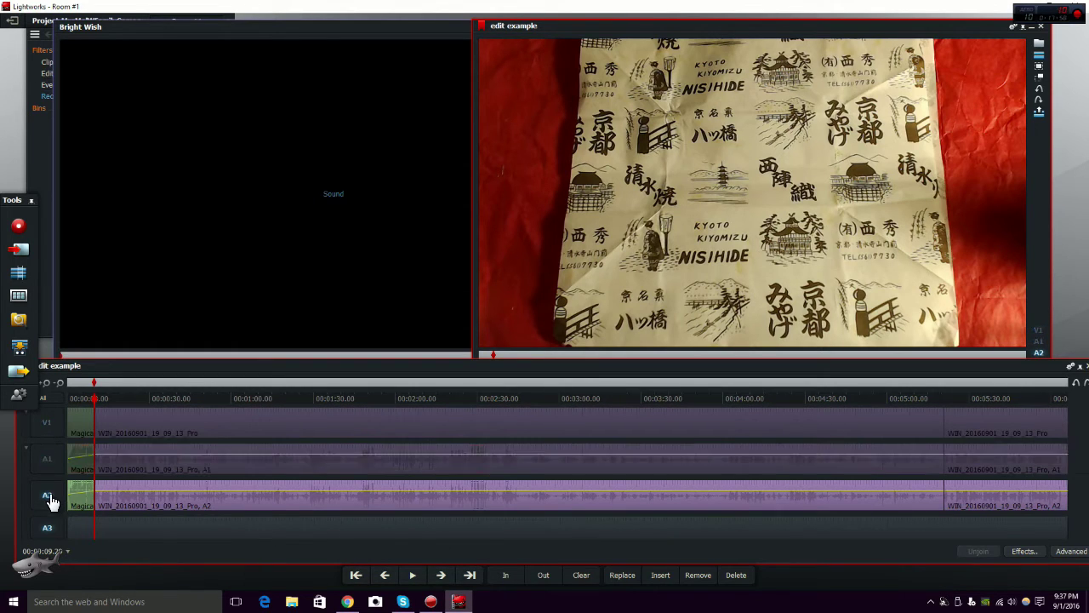
click(50, 496)
click(46, 429)
click(44, 460)
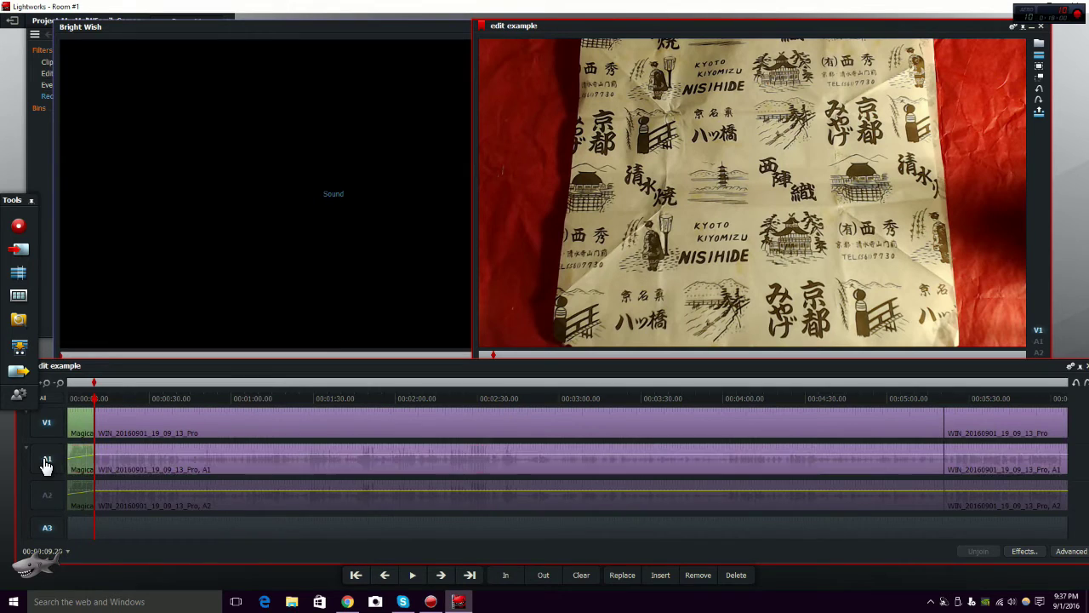
click(48, 497)
click(50, 501)
click(49, 464)
click(51, 434)
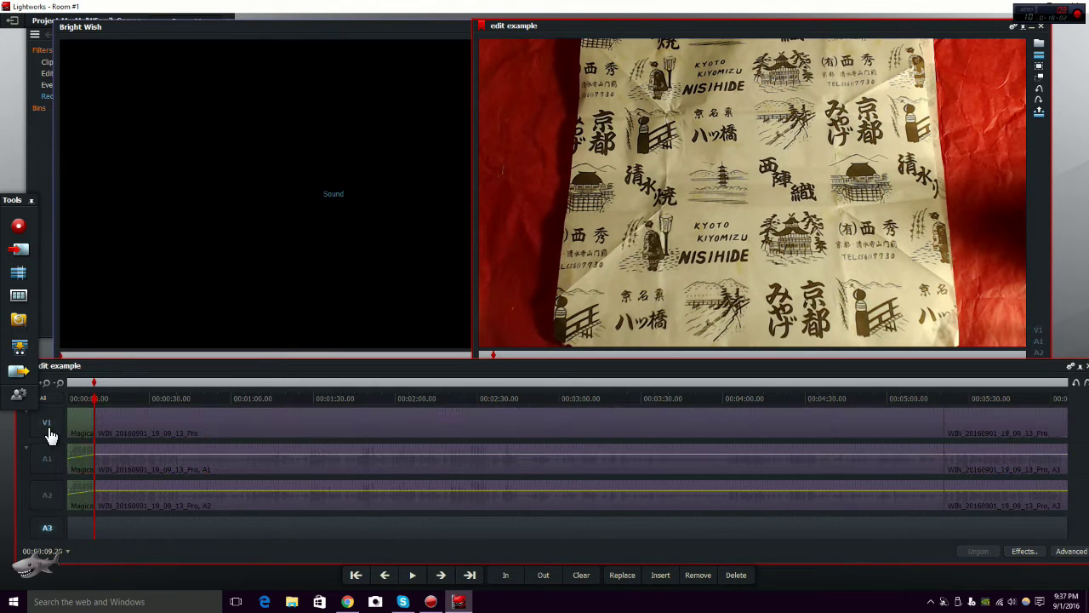
click(48, 529)
- Insert nine consecutive copies of Bright Wish on track A3, from the end of the intro to past the end of the footage
click(660, 575)
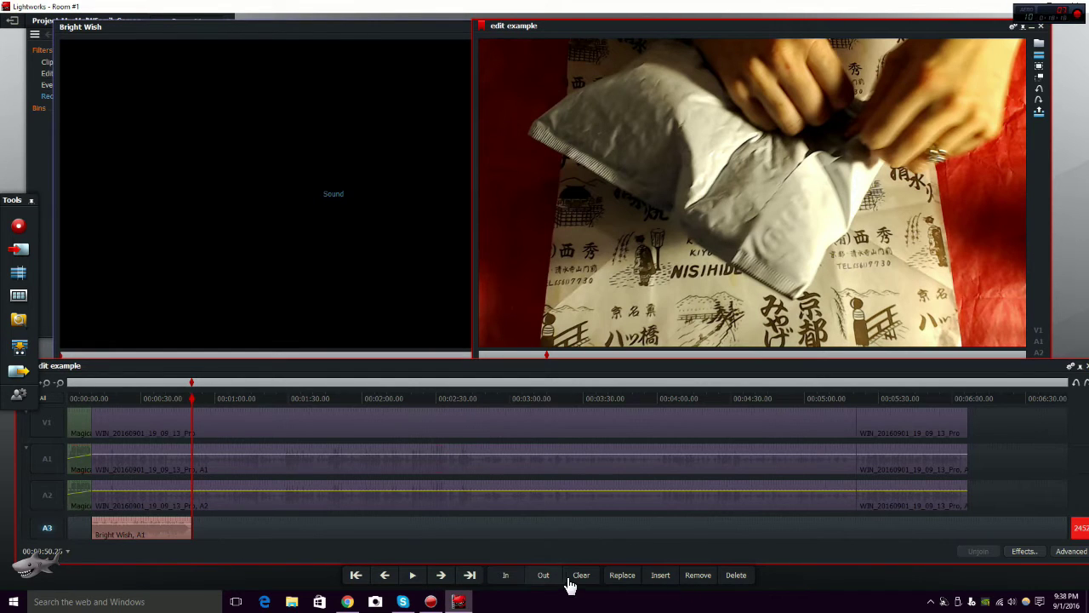
click(663, 577)
click(663, 576)
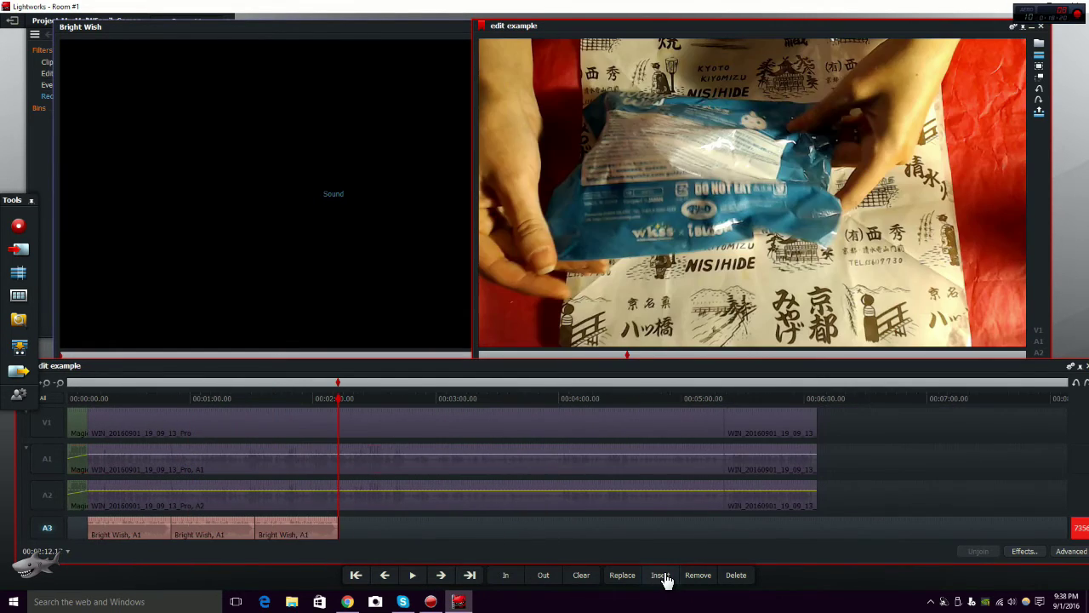
click(662, 576)
click(663, 576)
click(662, 577)
click(662, 577)
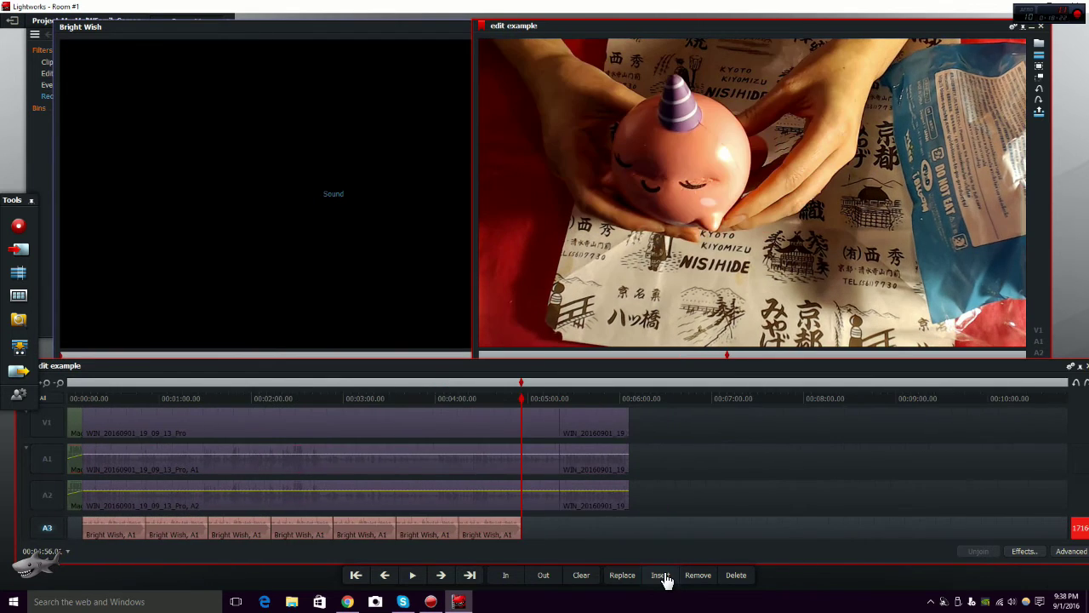
click(662, 577)
click(662, 577)
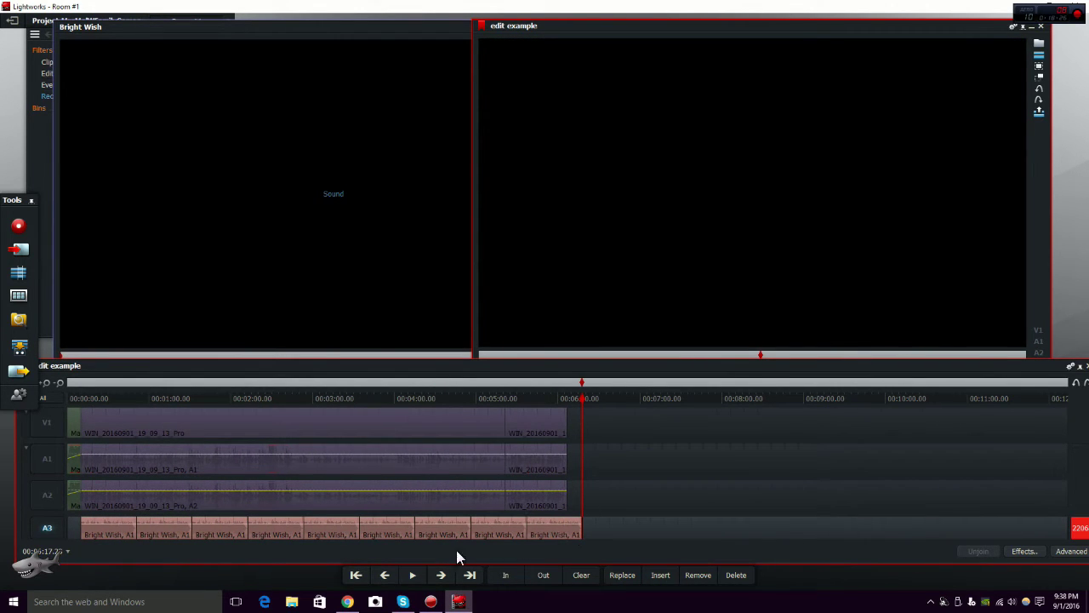
- Re-enable tracks A2, A1 and V1 alongside the A3 music track
click(355, 576)
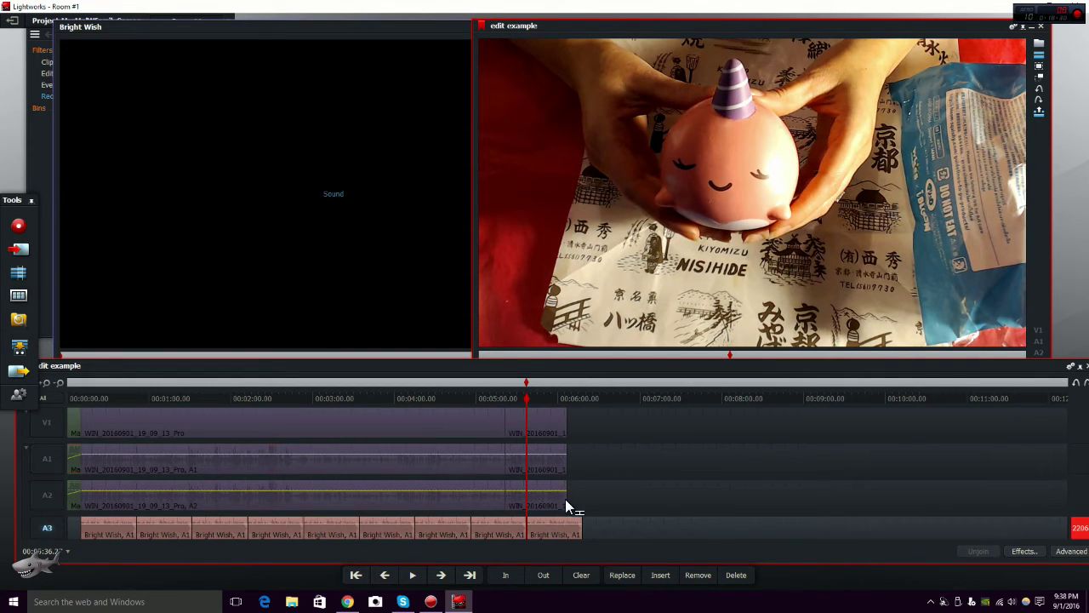
click(47, 494)
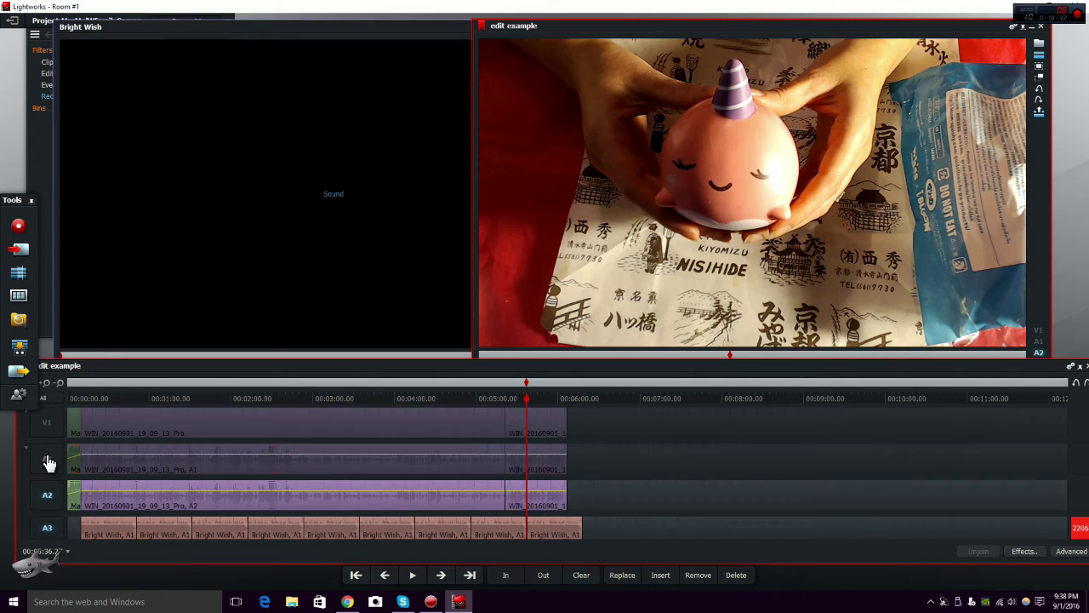
click(47, 459)
click(47, 423)
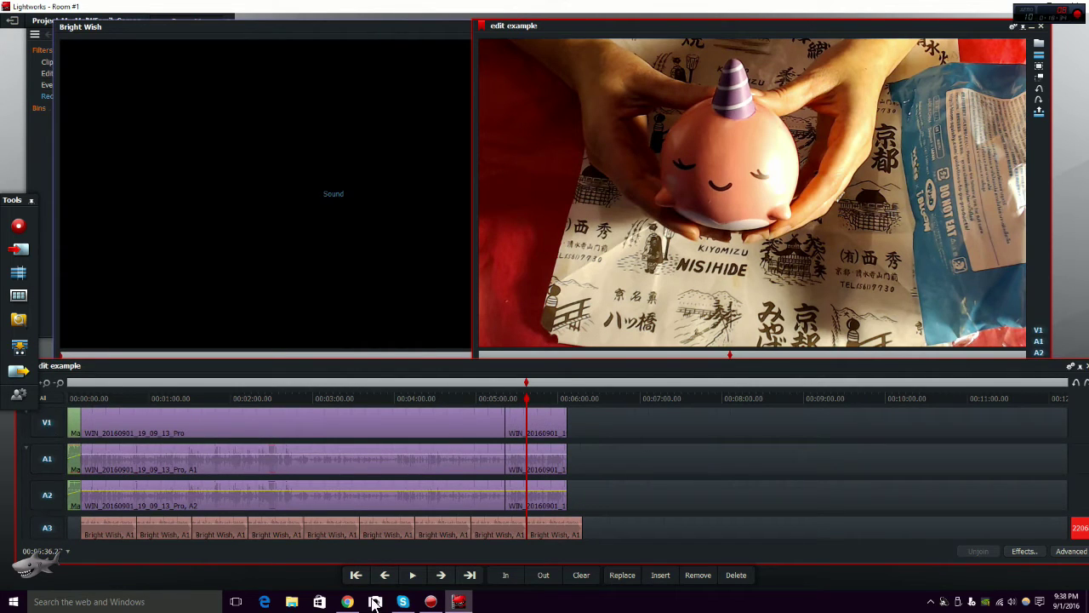
- Mark the section from the end of the recorded footage to the end of the edit and delete it to trim the excess music
click(470, 575)
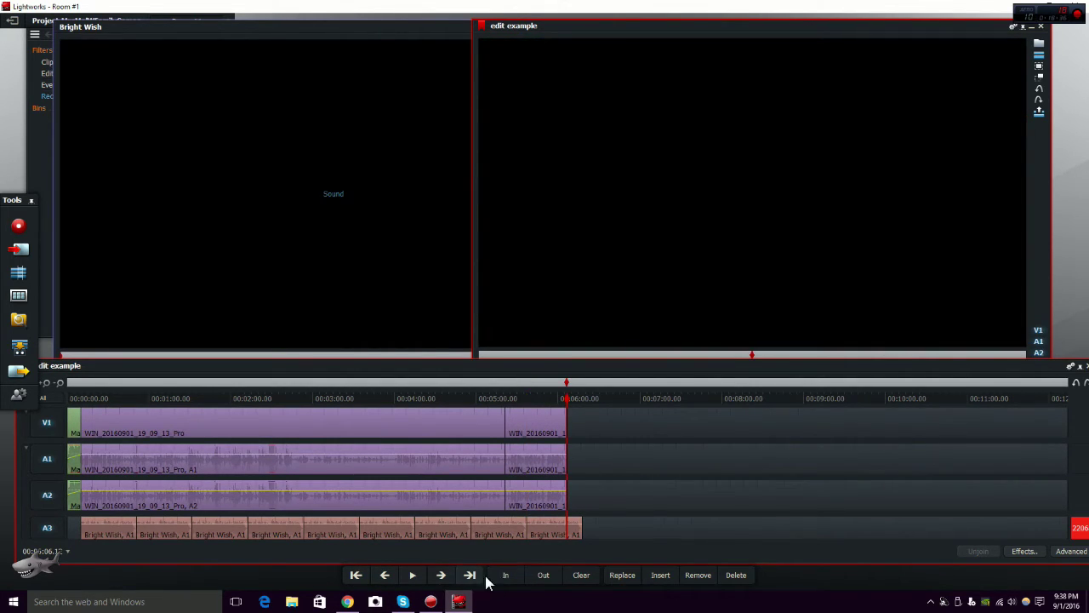
click(519, 583)
click(470, 578)
click(470, 581)
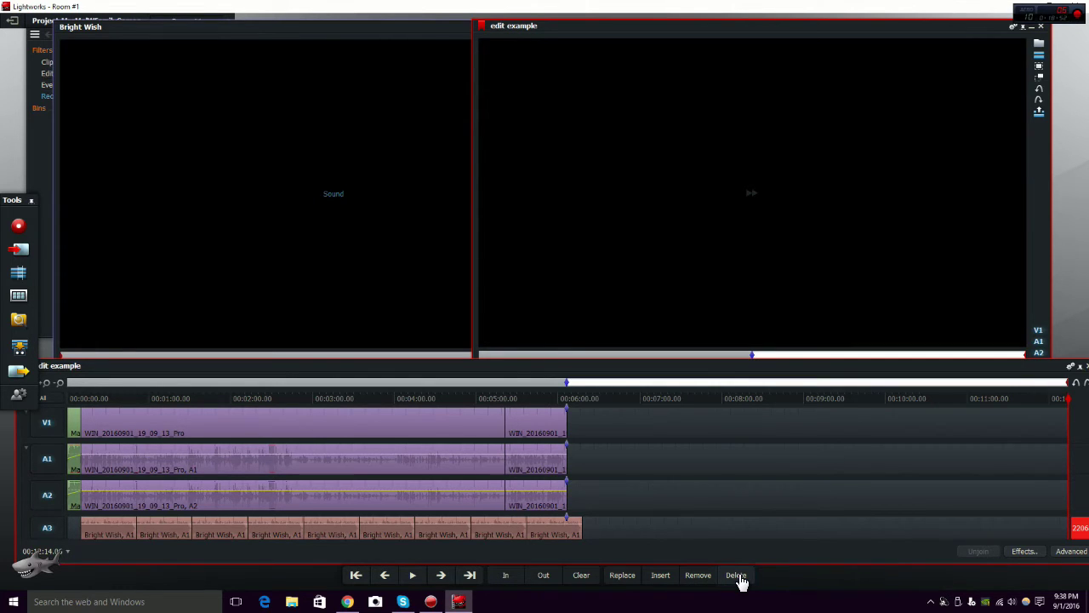
click(737, 576)
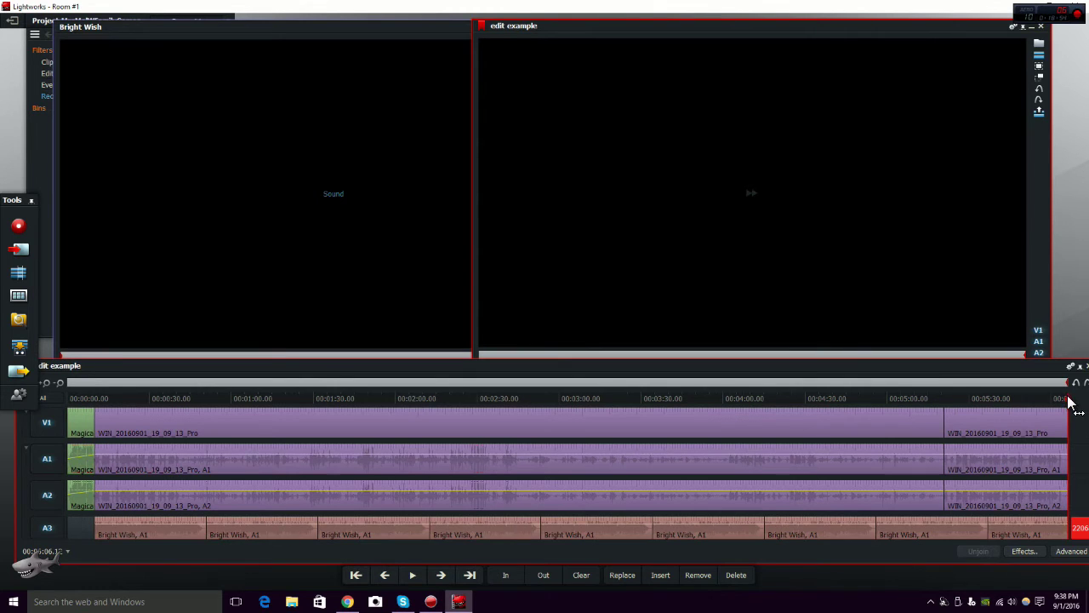
- Play the last seconds of the edit to check how the footage and music run near the end
mouse_move(1047, 398)
mouse_down()
mouse_move(1069, 409)
mouse_move(1043, 407)
mouse_up()
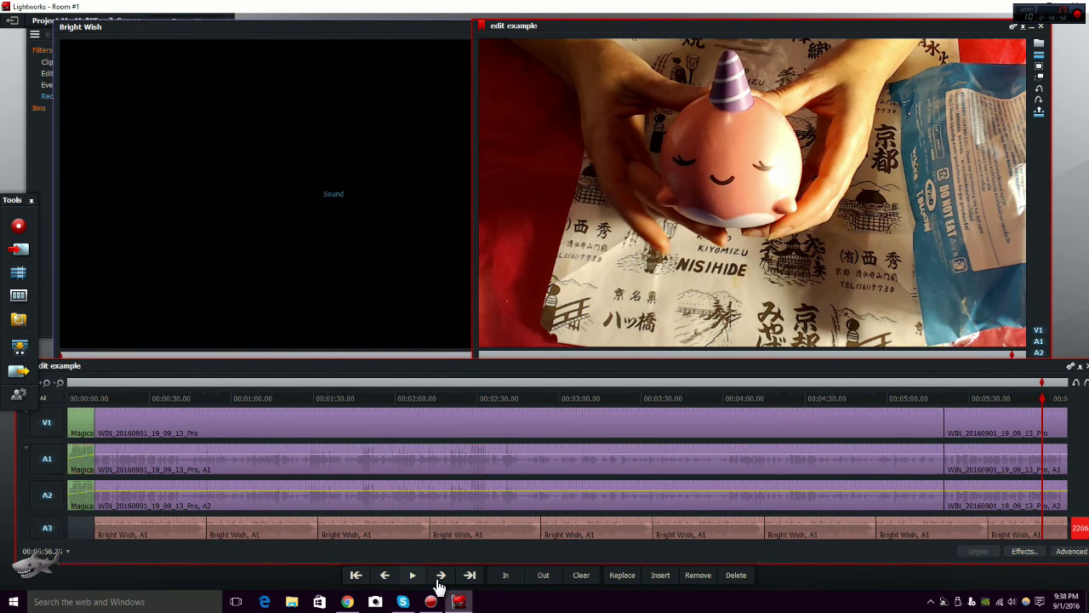
click(413, 576)
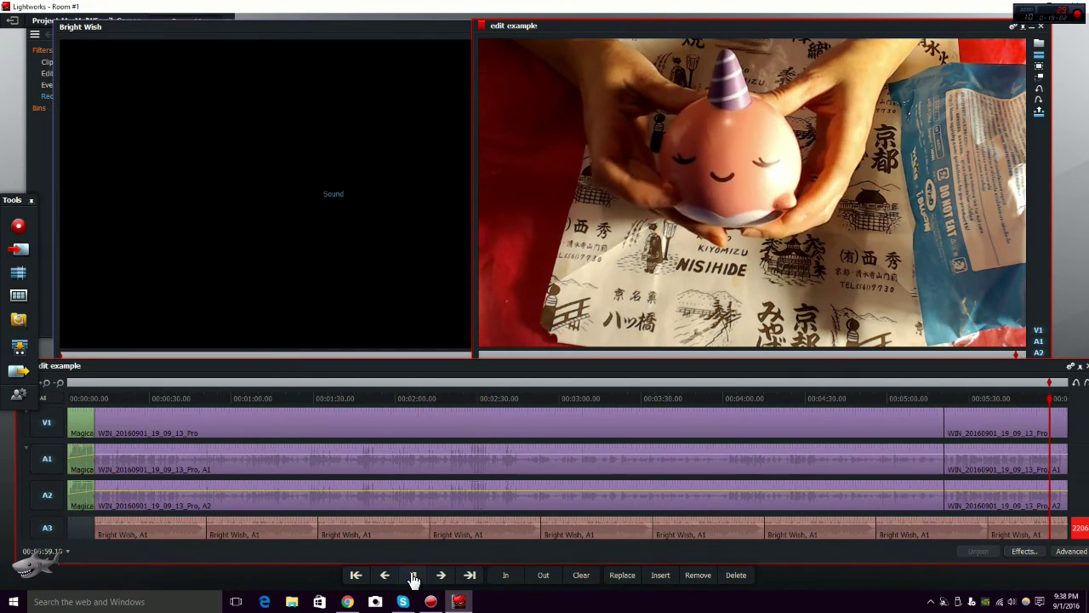
click(413, 576)
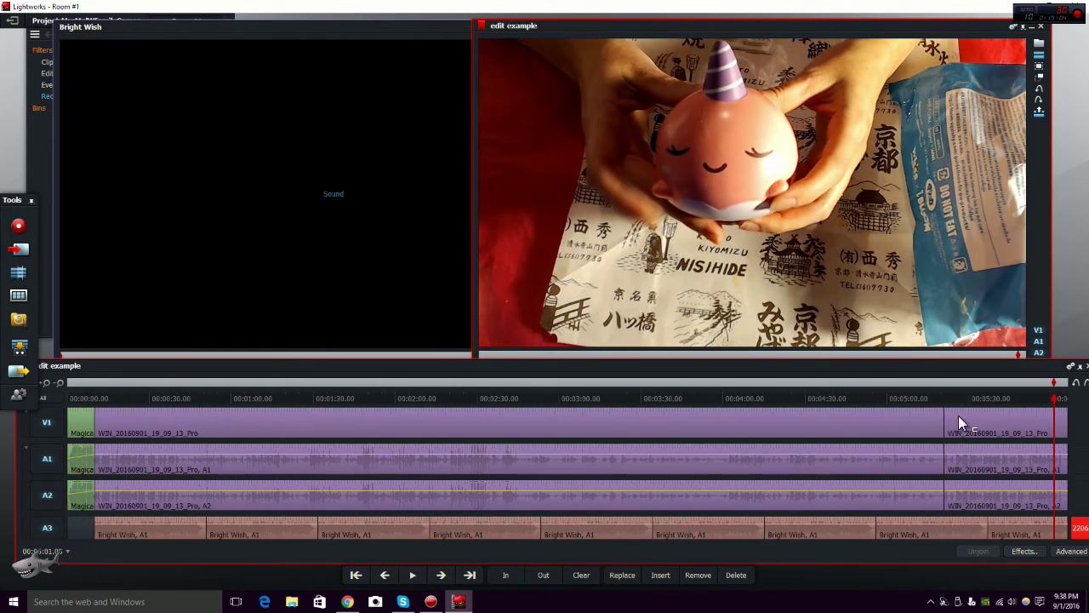
- Lower the audio level line of each of the nine Bright Wish segments on track A3
drag(1057, 455, 85, 479)
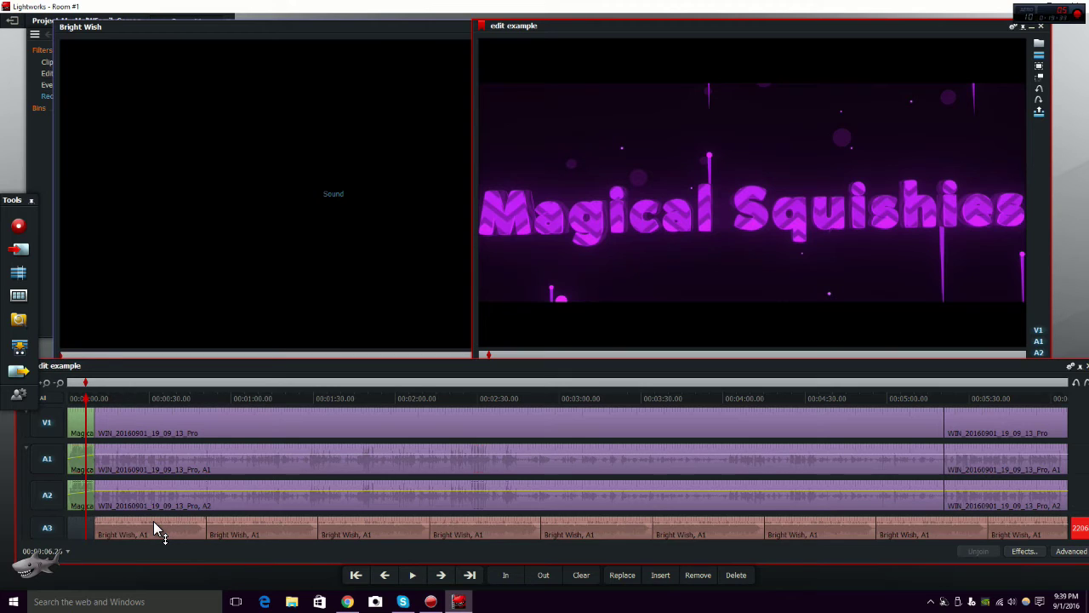
drag(153, 520, 153, 531)
drag(154, 529, 154, 530)
drag(268, 521, 266, 529)
drag(373, 521, 373, 526)
drag(476, 525, 477, 527)
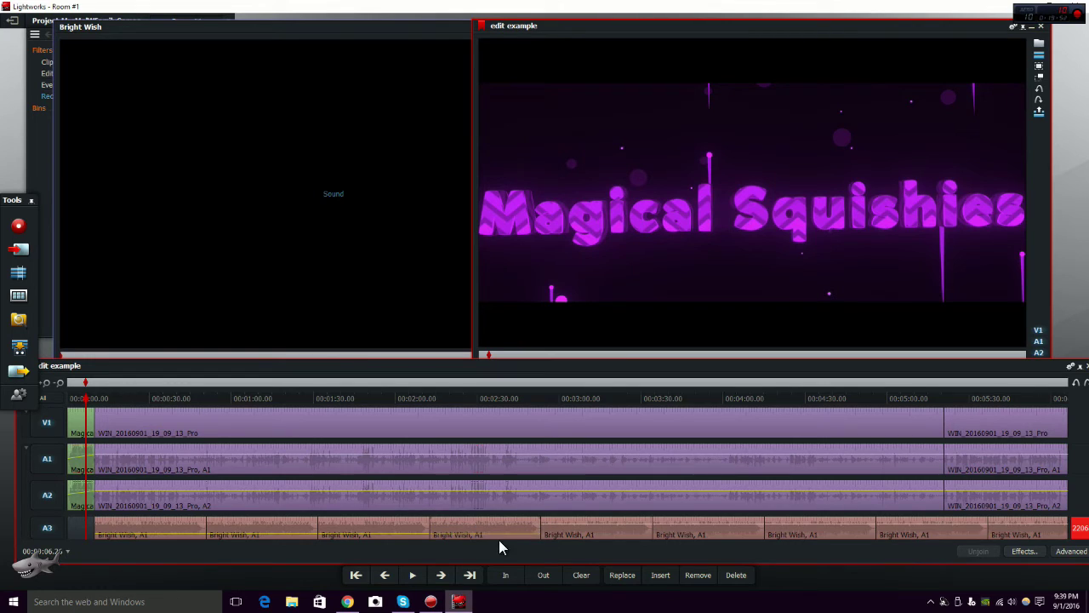
drag(574, 524, 574, 529)
drag(705, 526, 705, 530)
drag(812, 525, 812, 528)
drag(905, 522, 910, 526)
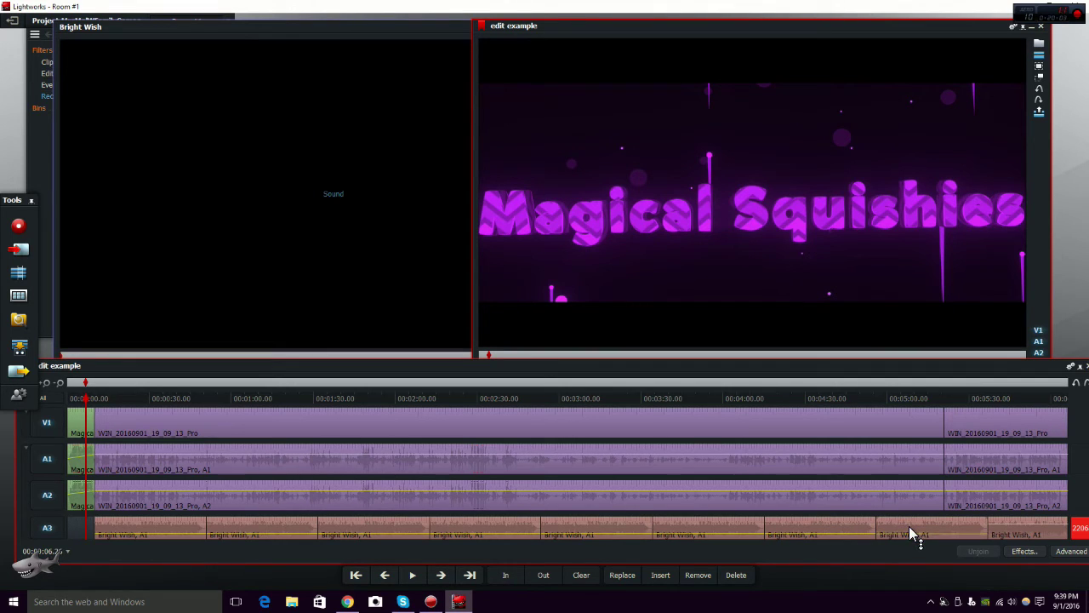
drag(1023, 525, 1028, 531)
- Play the edit from just before the end of the intro to check the music level against the recorded sound
click(91, 401)
click(91, 400)
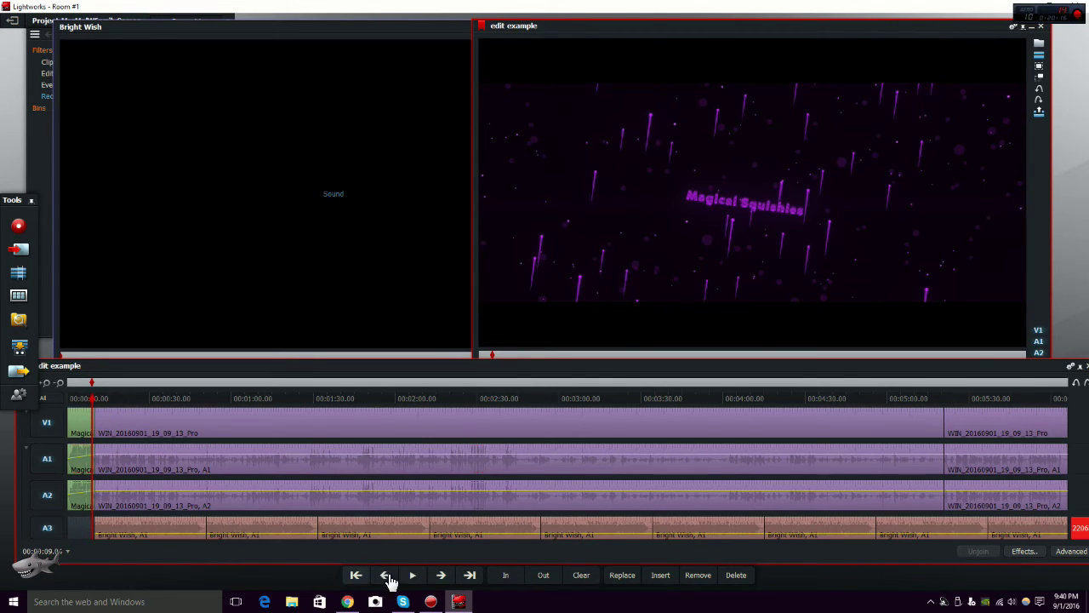
click(414, 576)
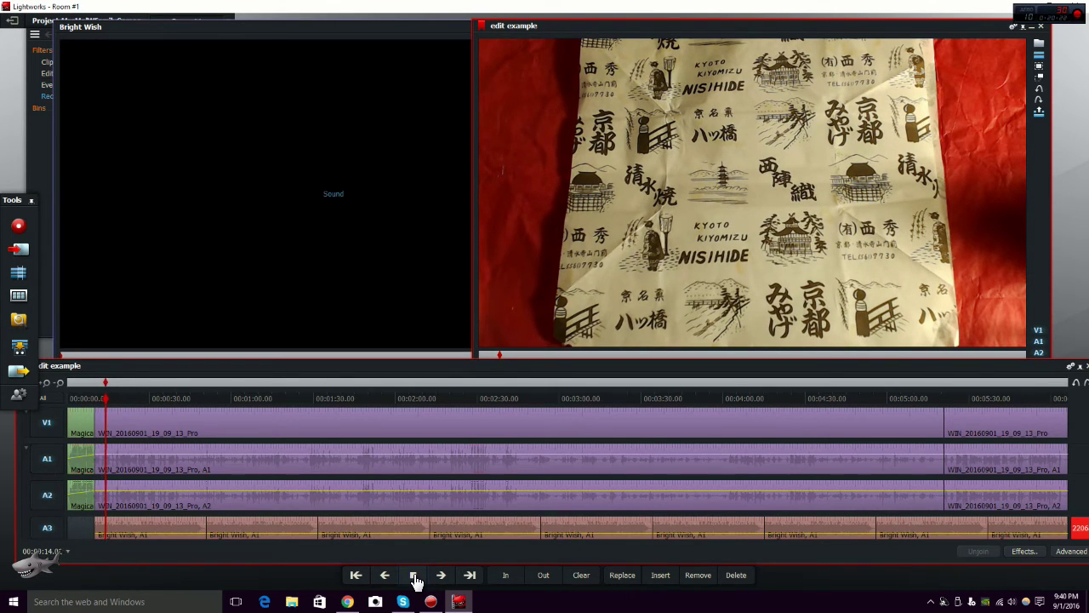
click(414, 576)
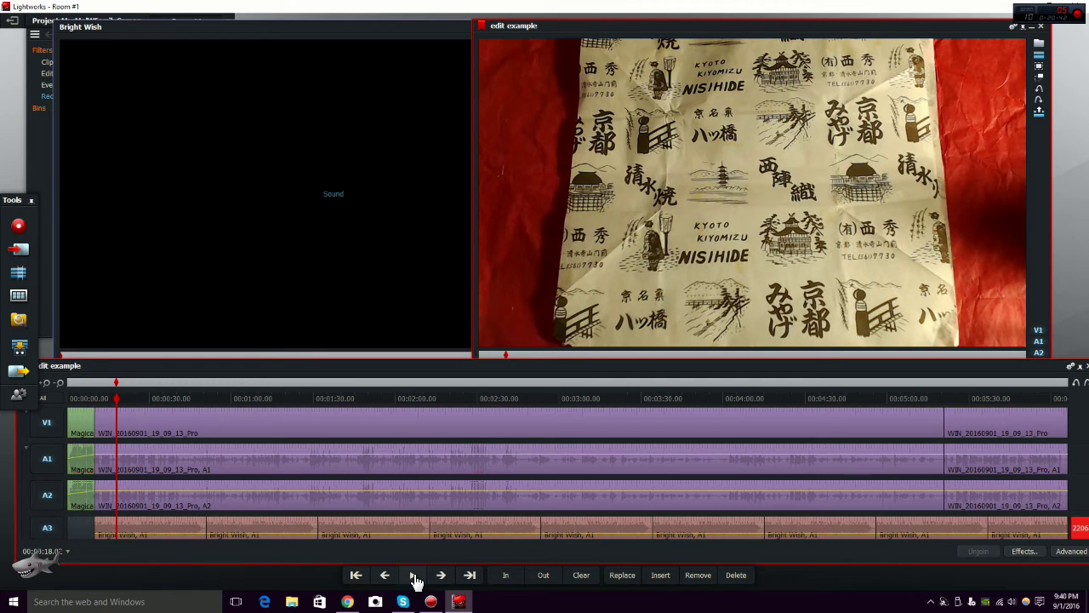
click(414, 579)
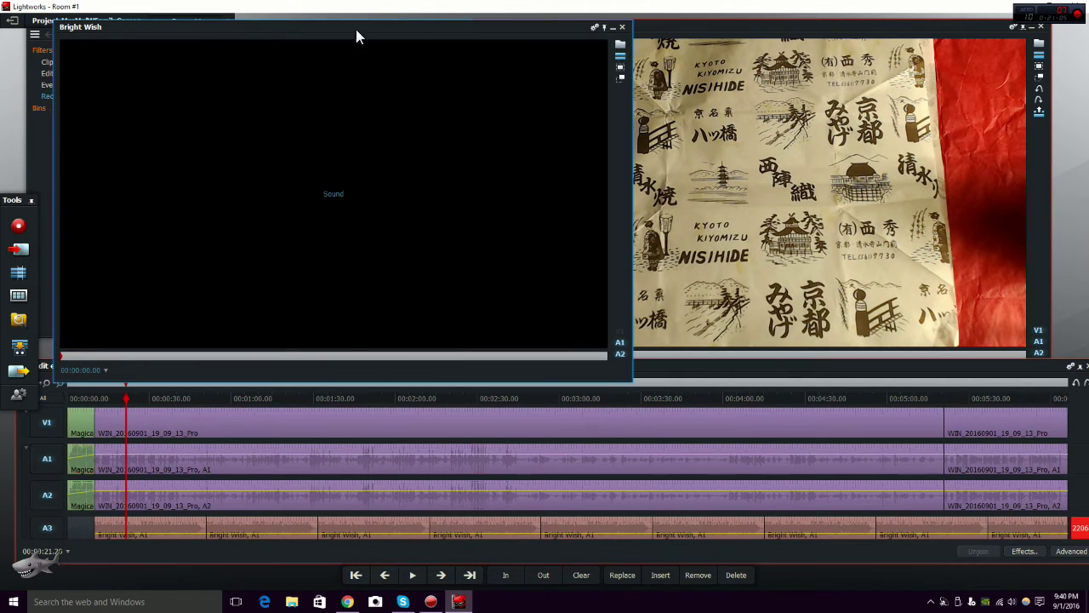
- Close the Bright Wish clip viewer and import End Card.jpg from the Squishy Images folder in Pictures
click(628, 30)
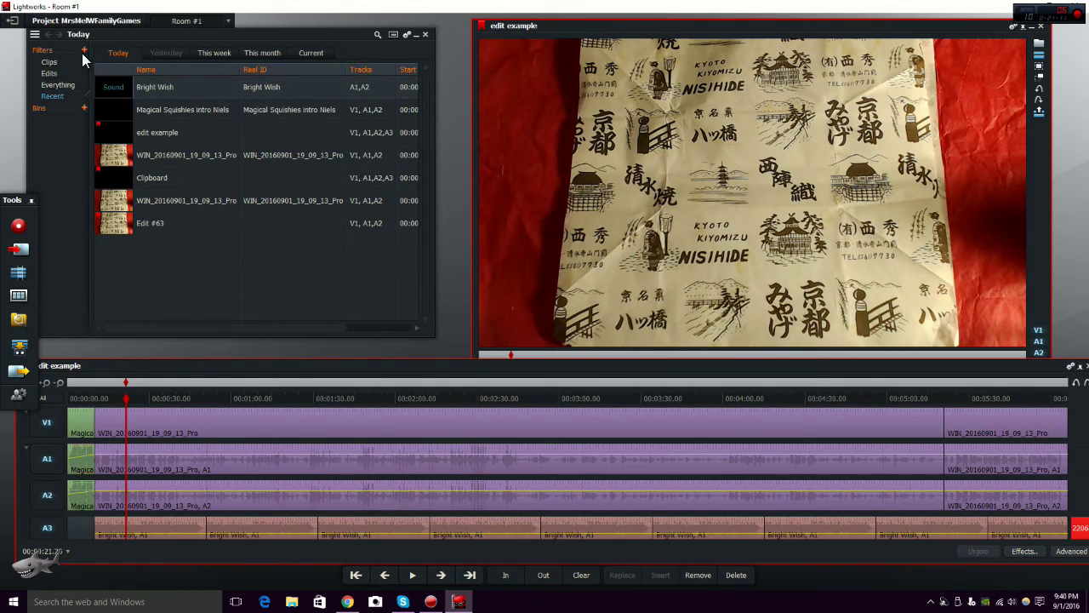
click(20, 252)
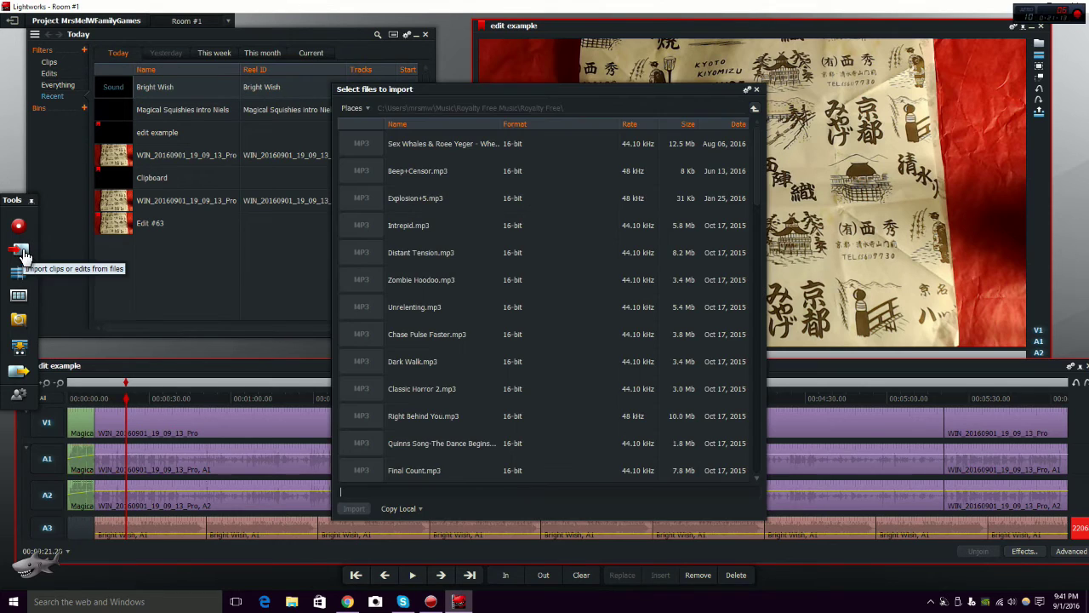
click(352, 108)
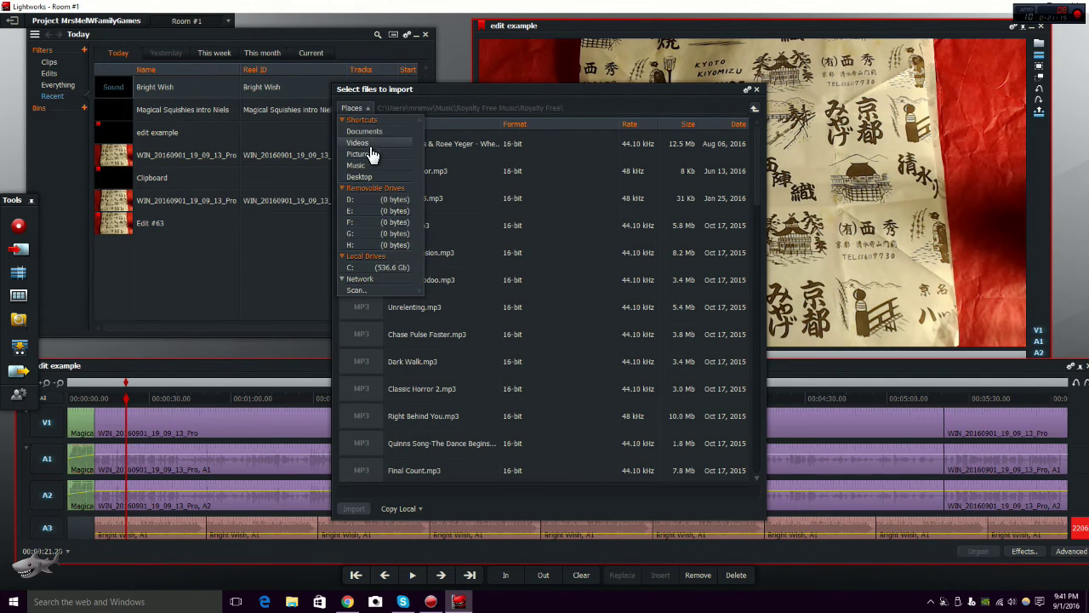
click(372, 159)
double_click(410, 174)
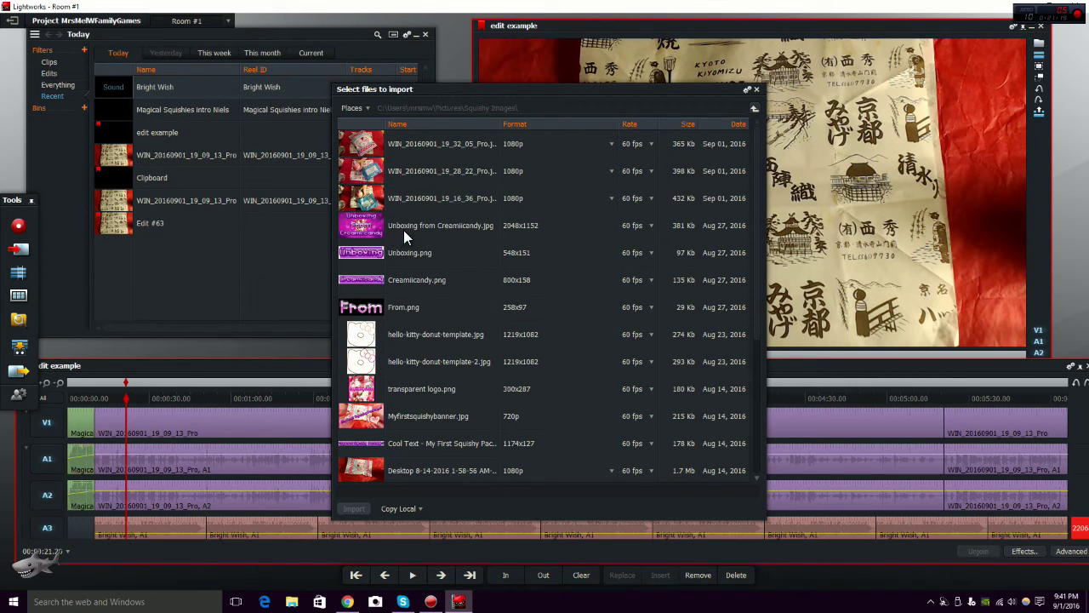
scroll(448, 344, down, 7)
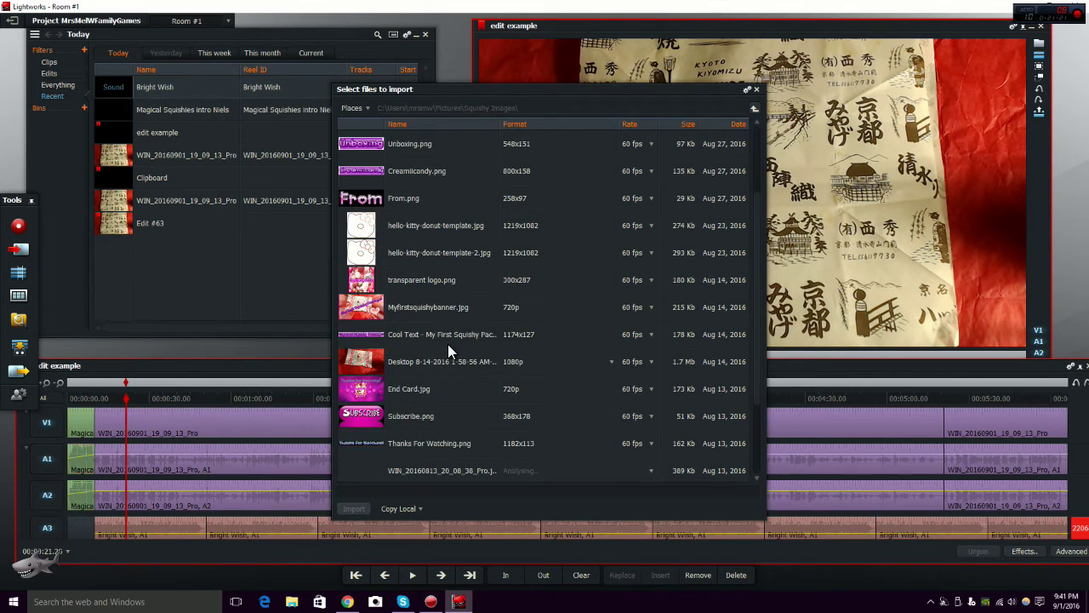
double_click(412, 308)
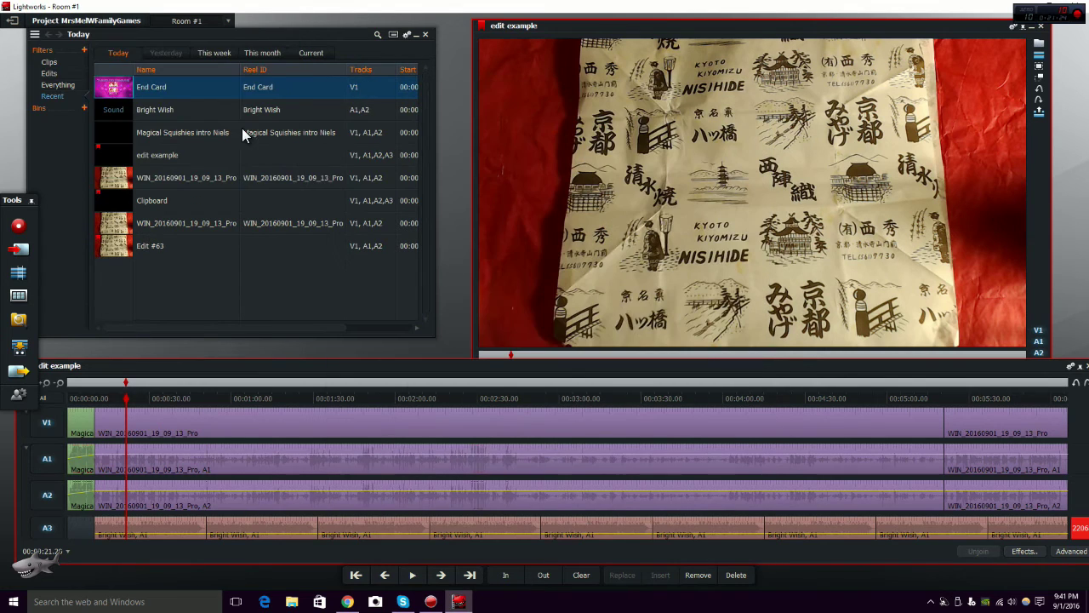
- Open the End Card clip and insert it at the very end of the edit example timeline
click(122, 91)
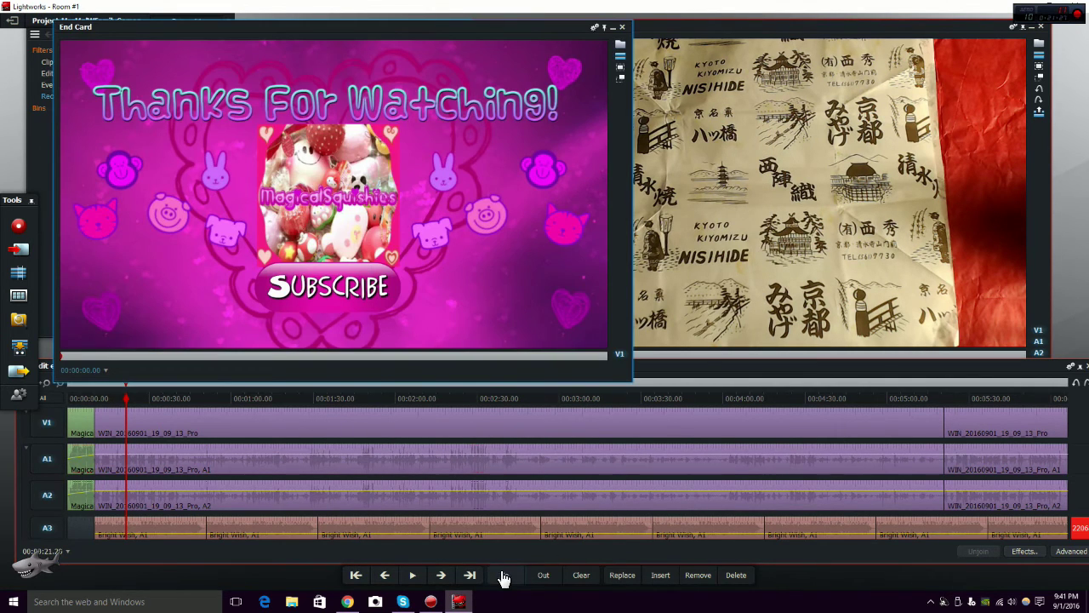
click(126, 405)
drag(126, 400, 1087, 417)
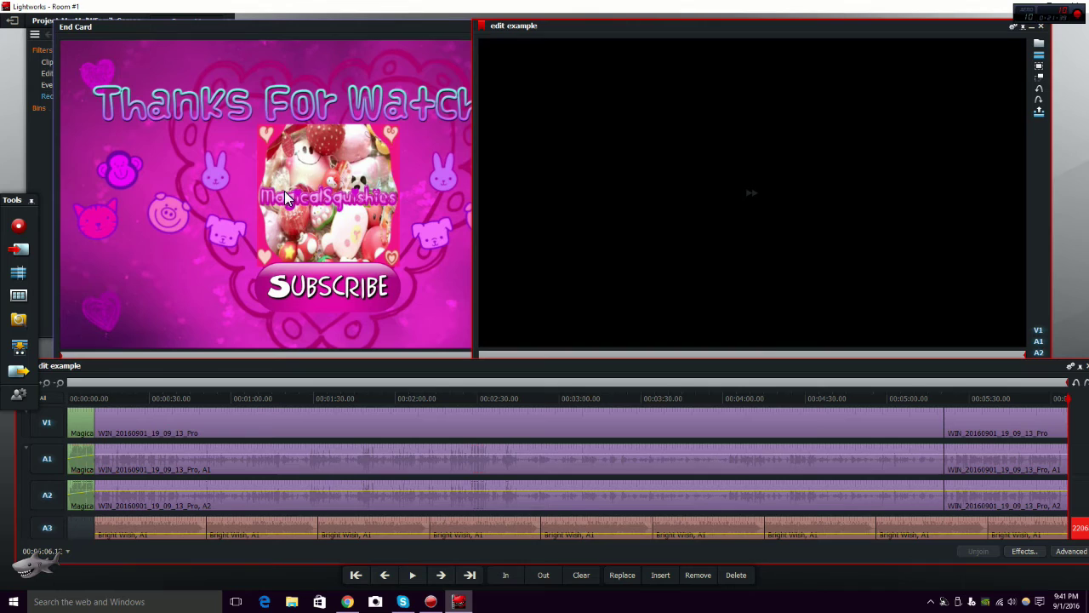
click(266, 32)
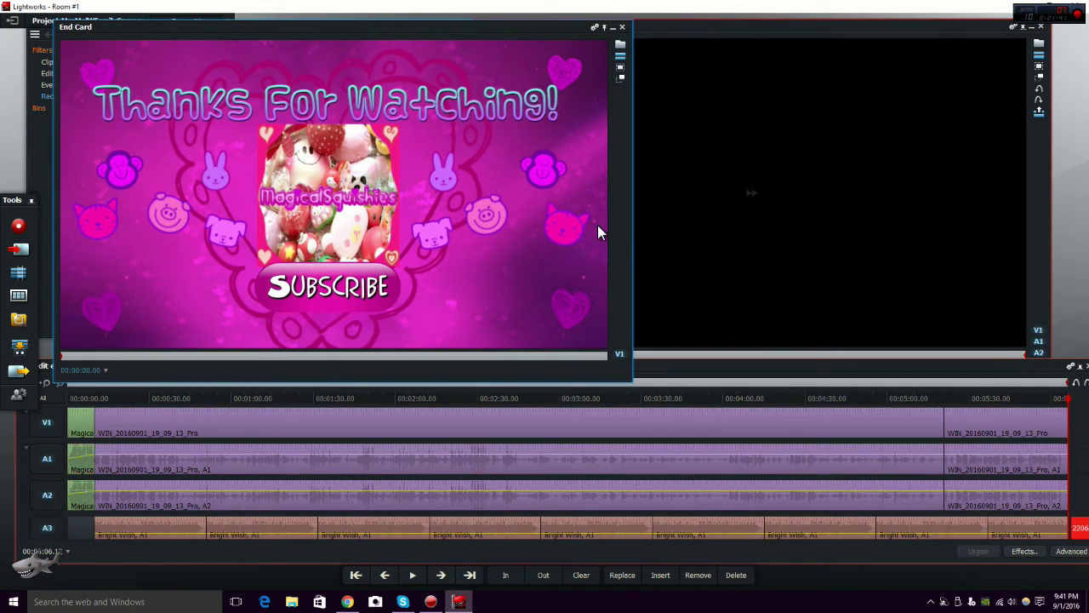
click(805, 236)
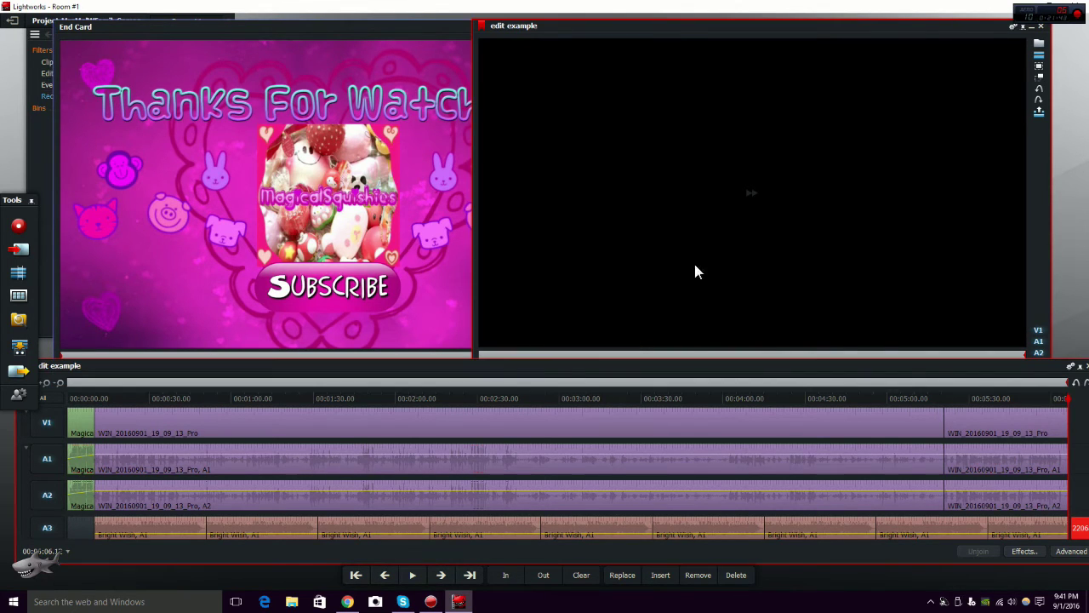
click(191, 173)
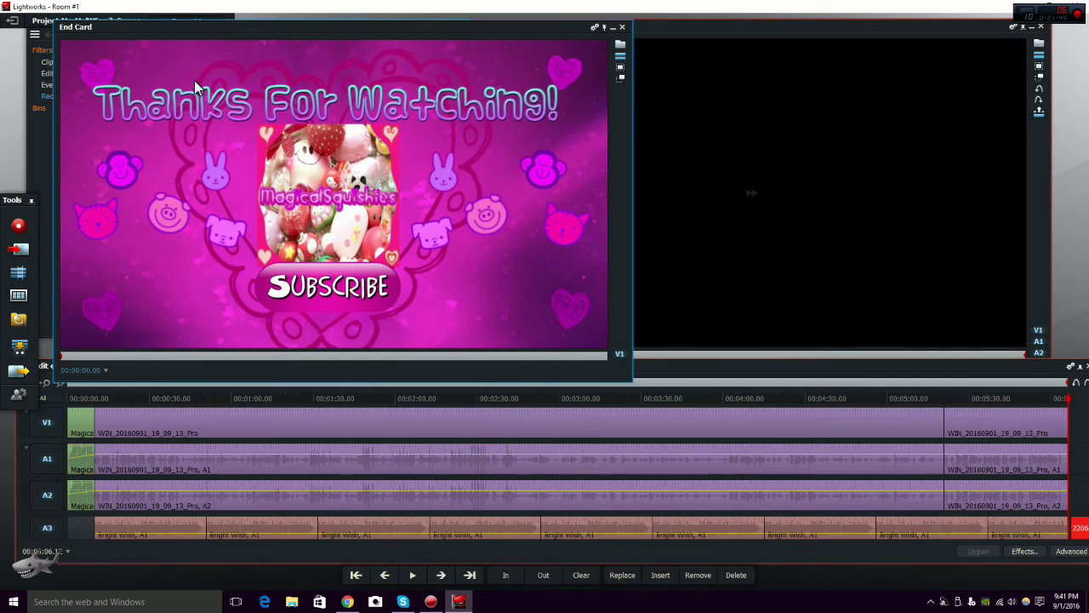
click(762, 220)
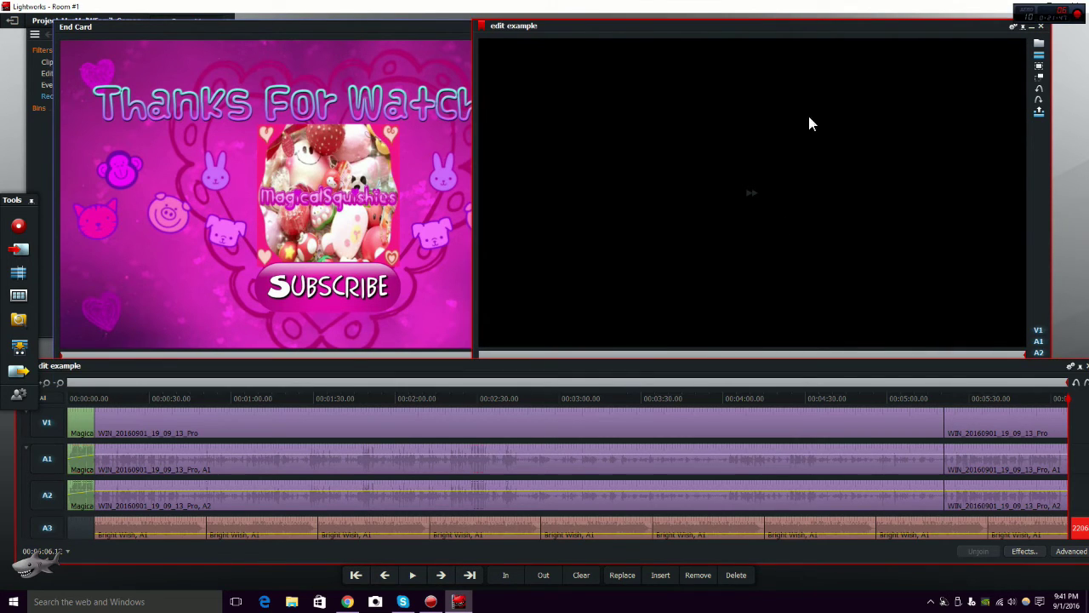
click(317, 214)
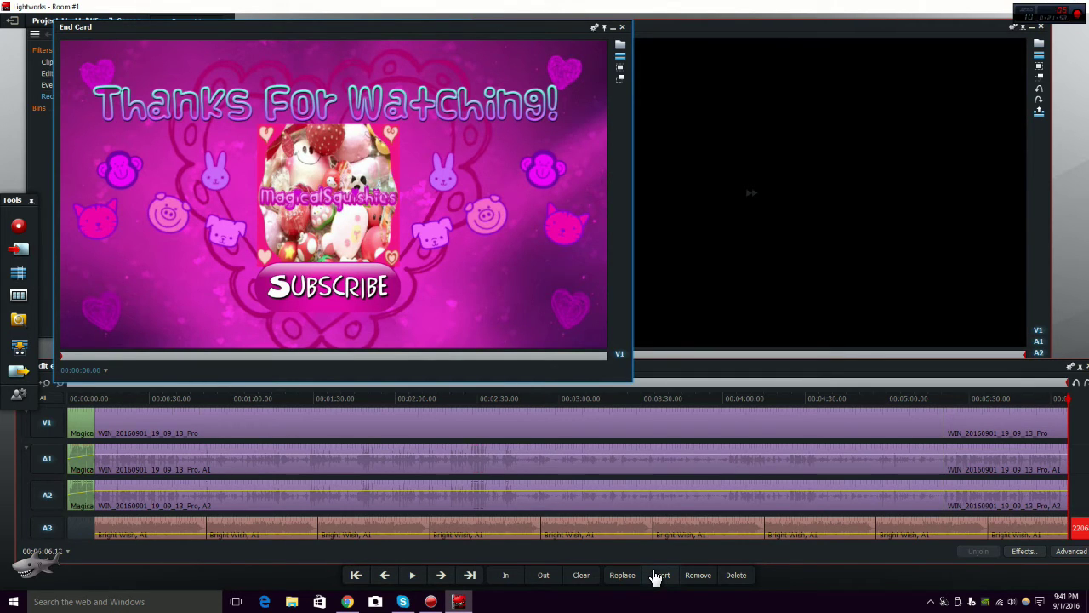
click(660, 583)
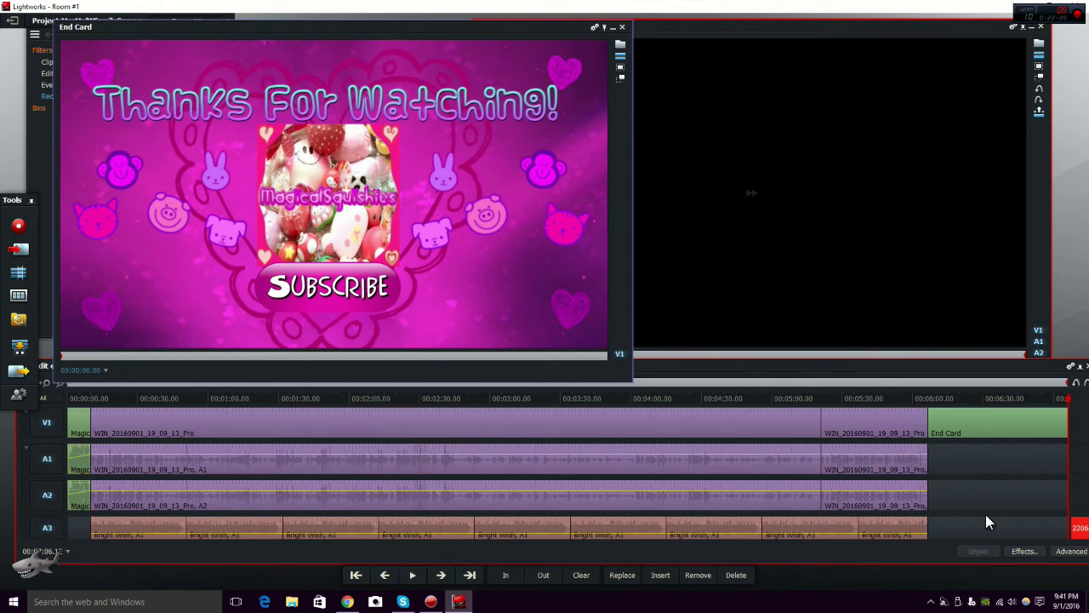
- Play the edit from shortly before the End Card to check the last of the recorded footage
click(1069, 402)
drag(1069, 401, 913, 411)
click(413, 576)
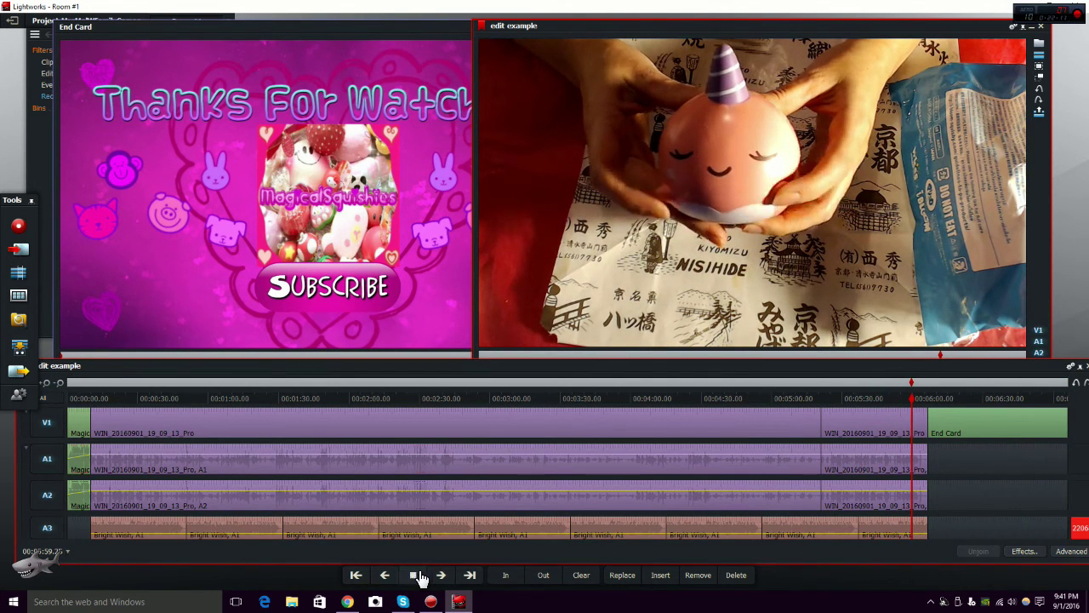
click(412, 575)
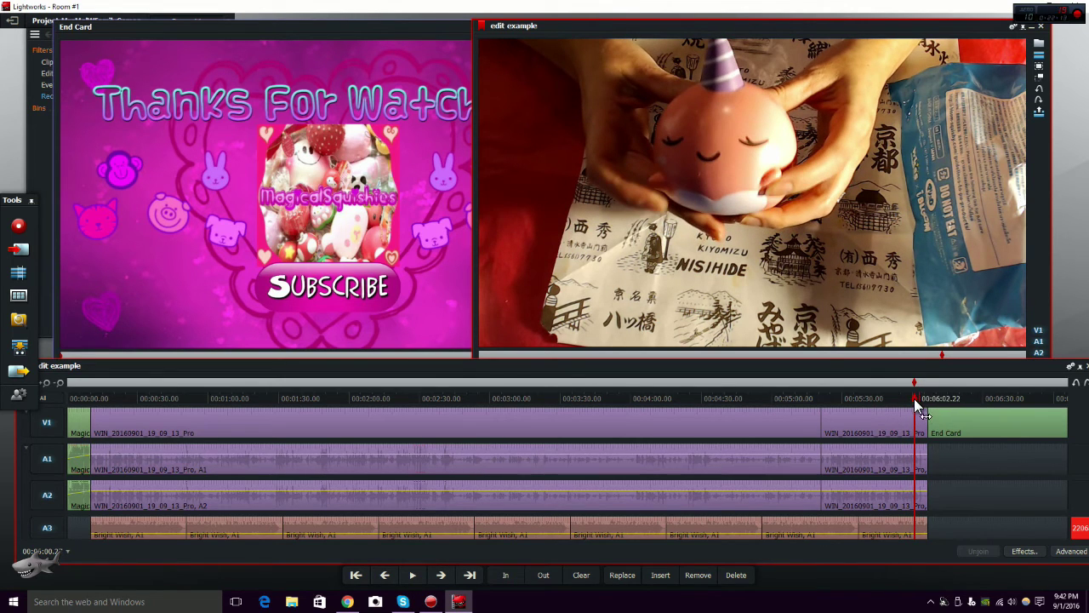
- Trim the End Card to about five seconds by deleting the rest up to the edit's end, and play the ending to check it
click(916, 400)
drag(918, 400, 925, 401)
click(413, 576)
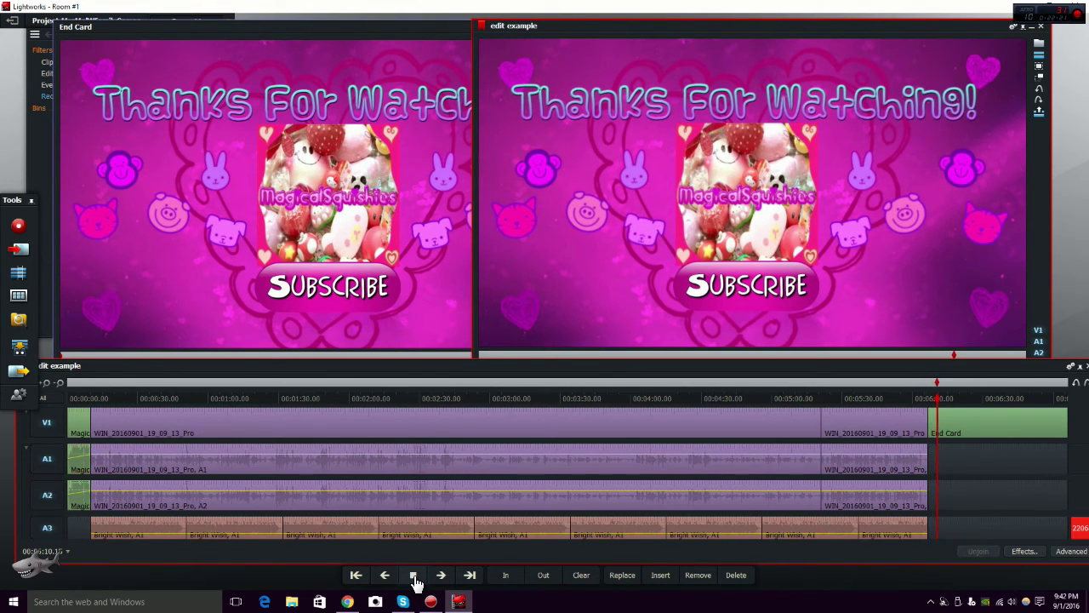
click(469, 576)
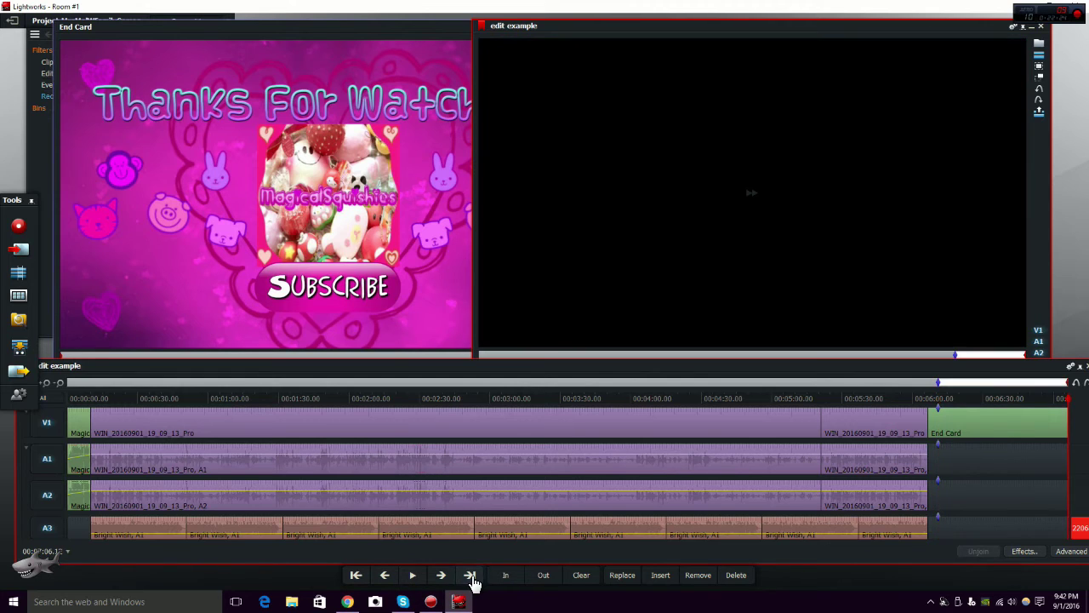
click(736, 576)
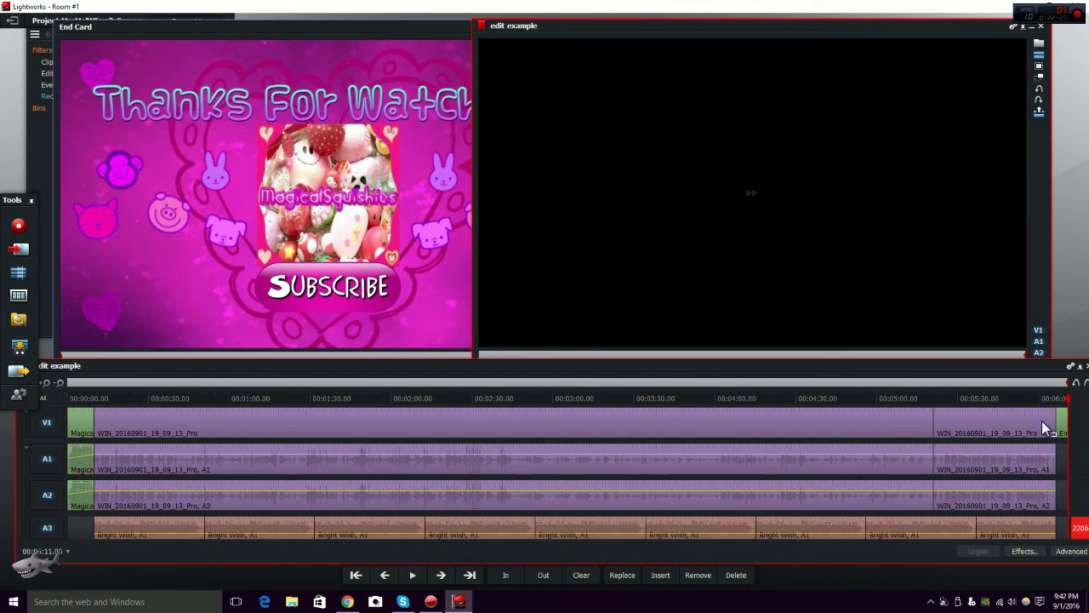
drag(1069, 400, 1054, 406)
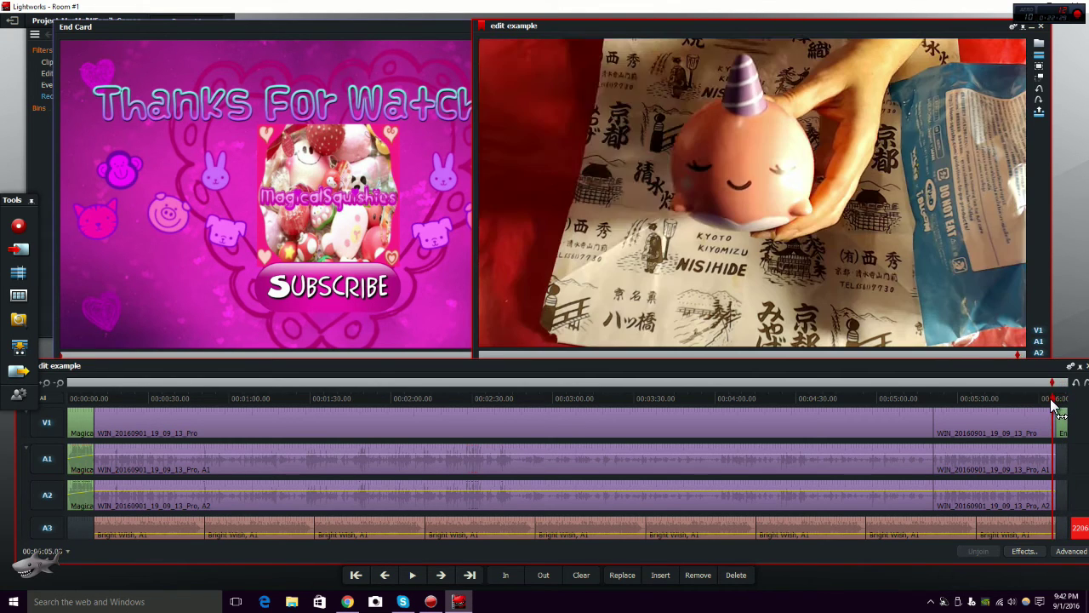
click(416, 577)
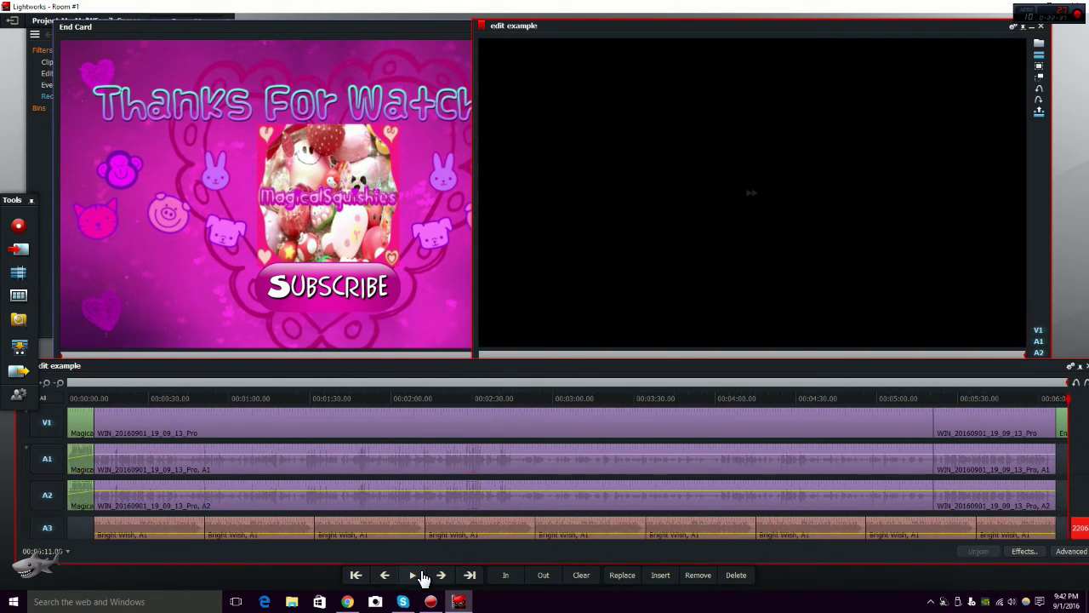
- Close the End Card clip viewer and return the playhead to the start of the edit
click(176, 67)
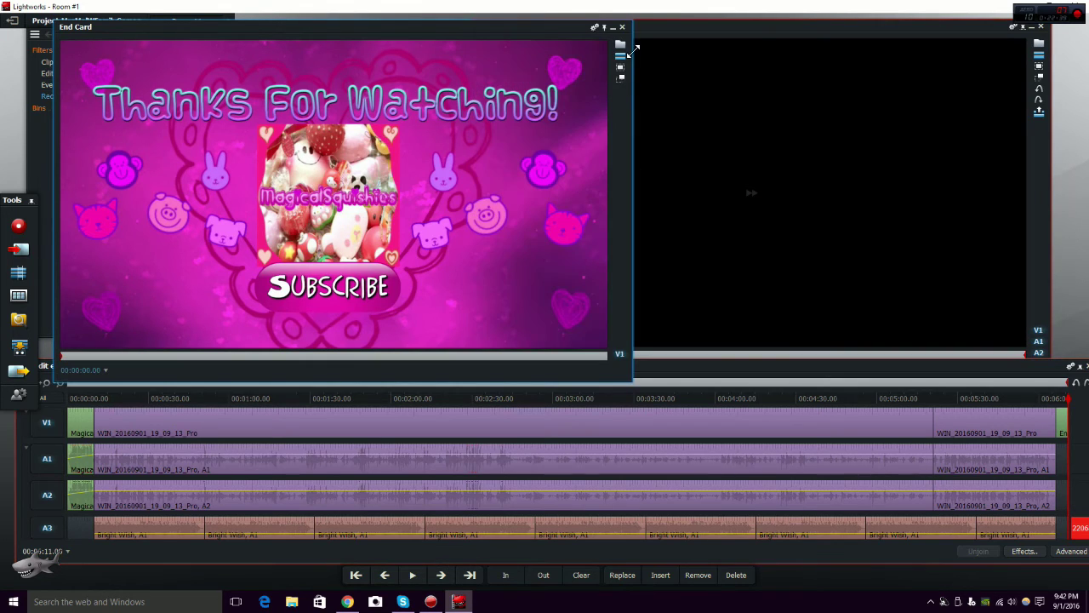
click(622, 29)
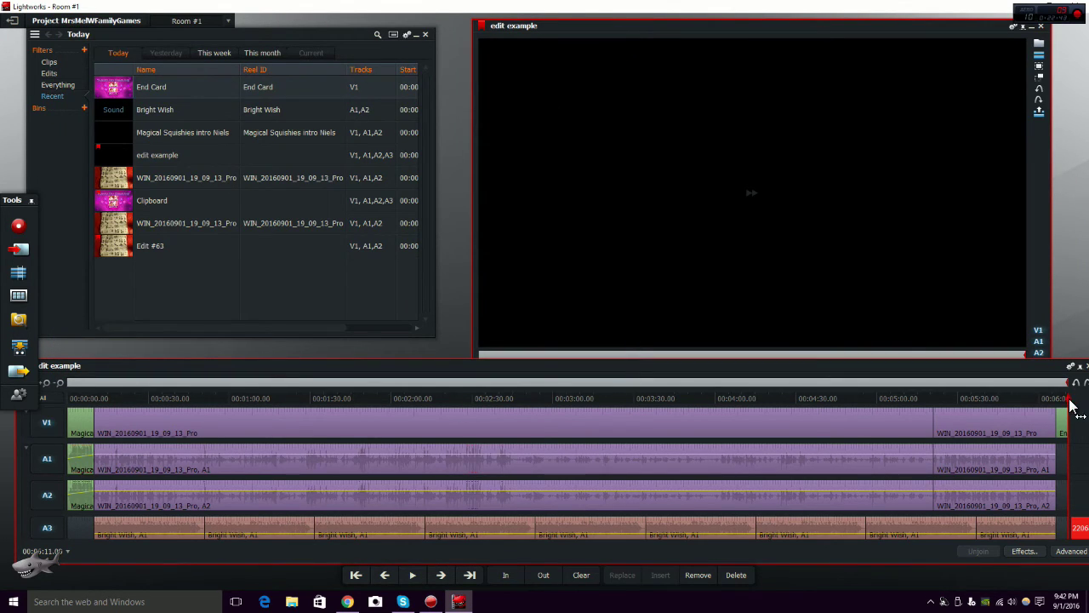
click(868, 421)
drag(849, 416, 68, 424)
click(486, 426)
drag(517, 433, 51, 439)
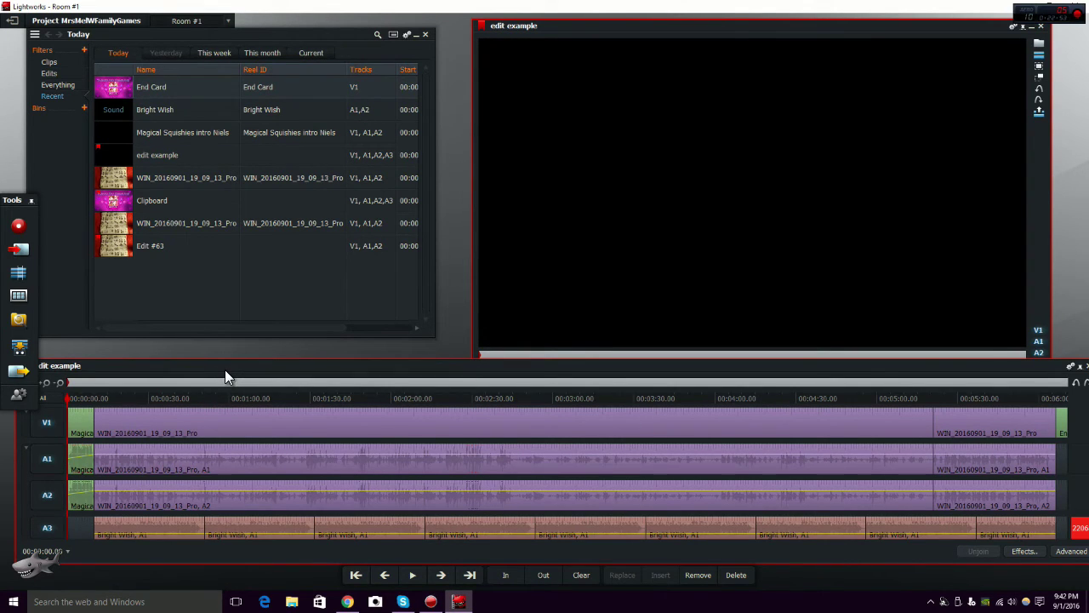
- View the available video mix effects and play the opening of the intro
click(1024, 551)
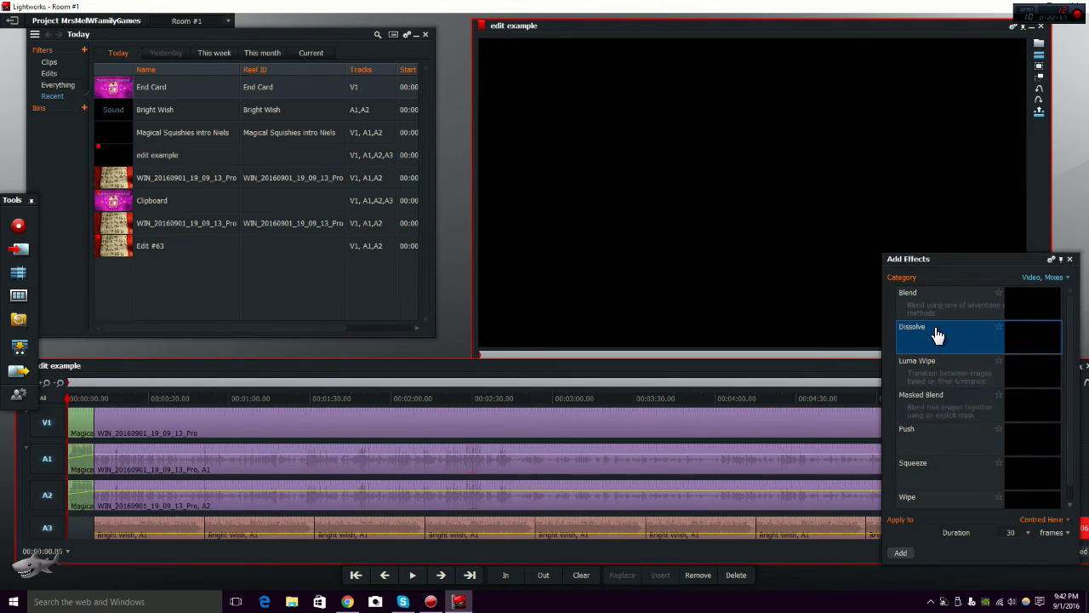
click(1070, 259)
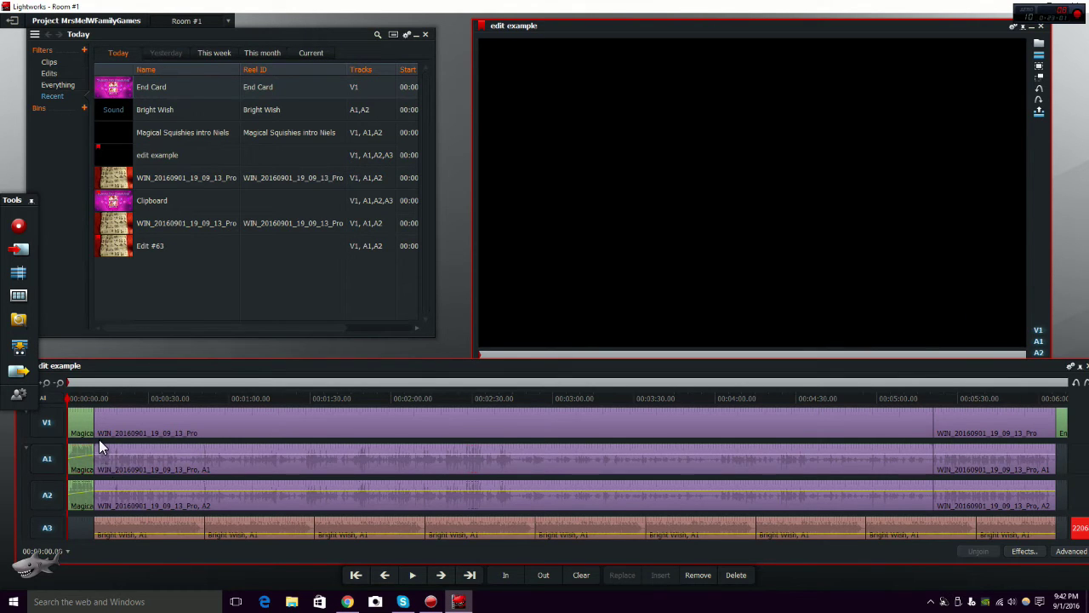
click(414, 576)
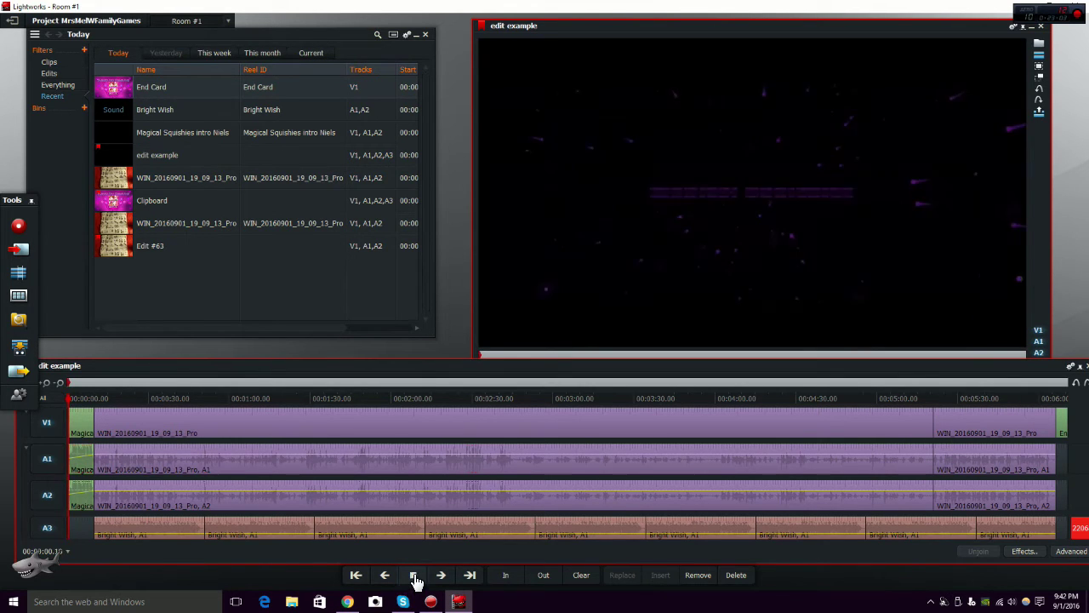
click(413, 576)
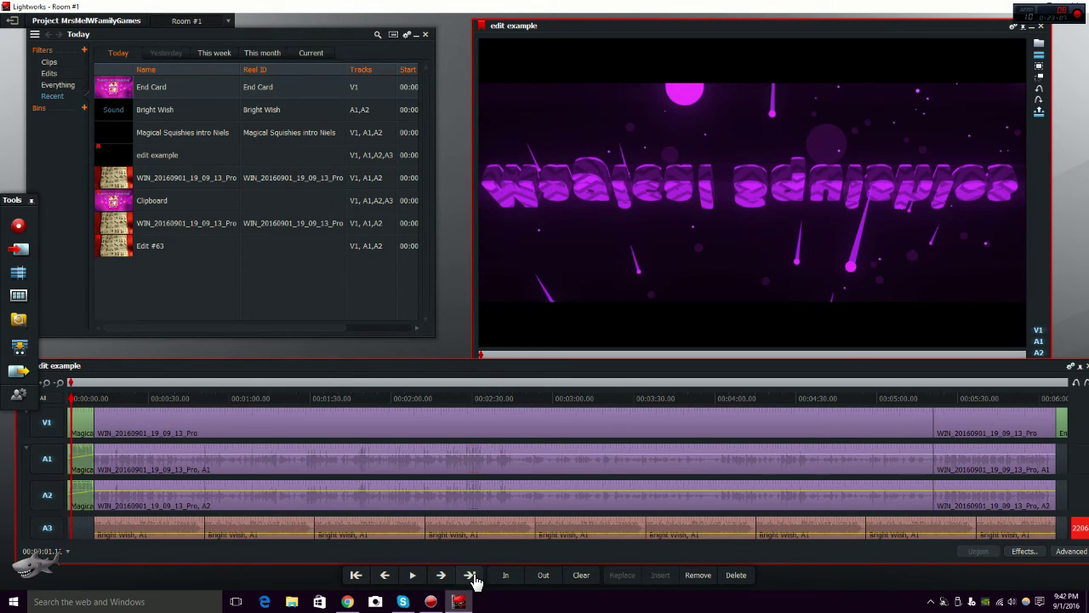
- Position the playhead at the cut between the Magical Squishies intro and the recorded footage
click(471, 577)
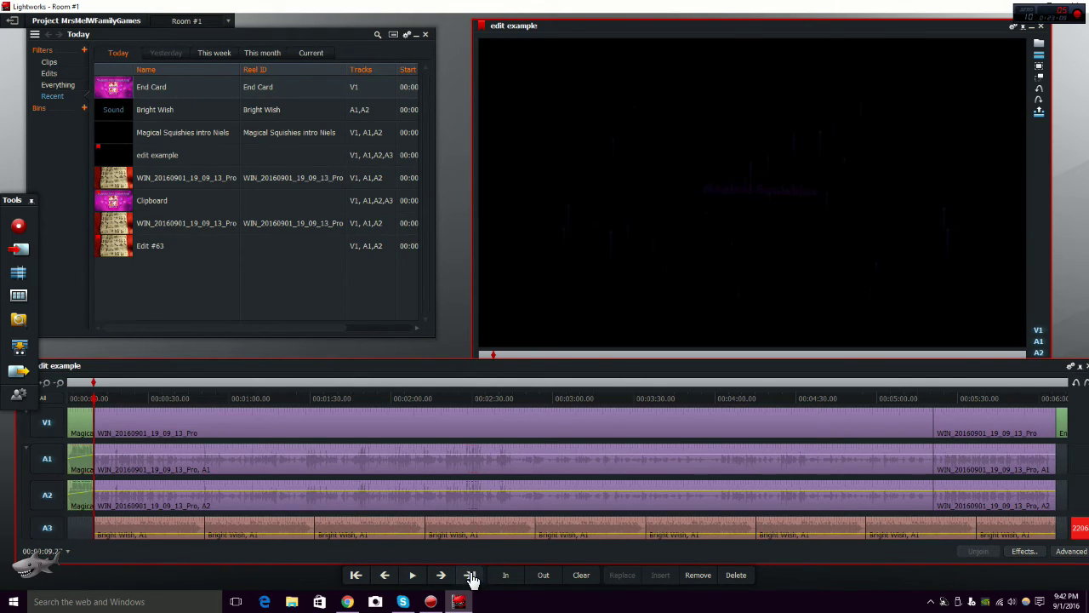
click(92, 400)
click(96, 398)
click(92, 399)
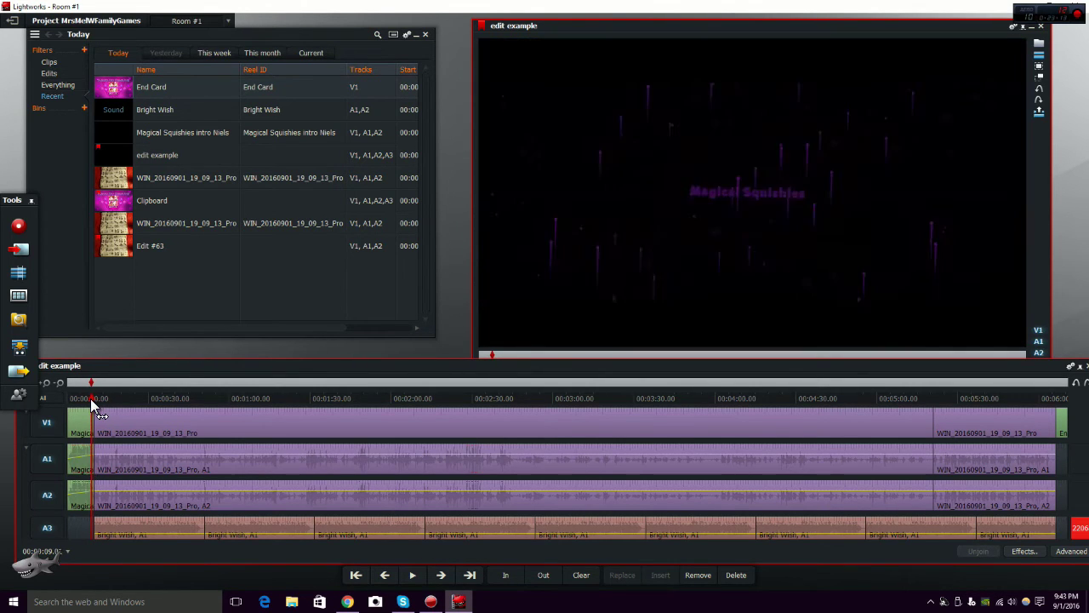
click(97, 400)
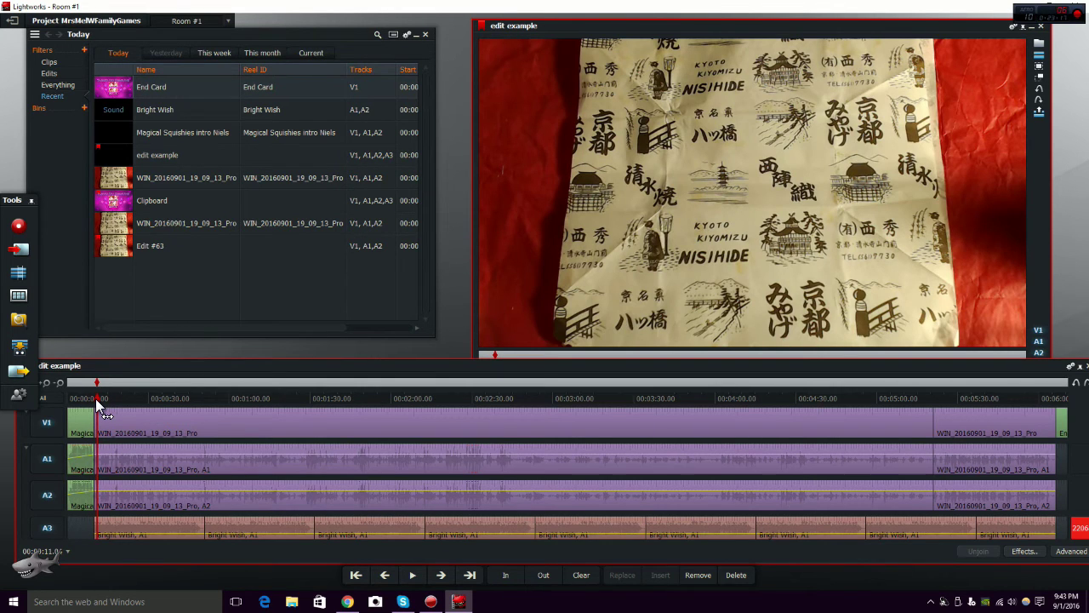
click(94, 399)
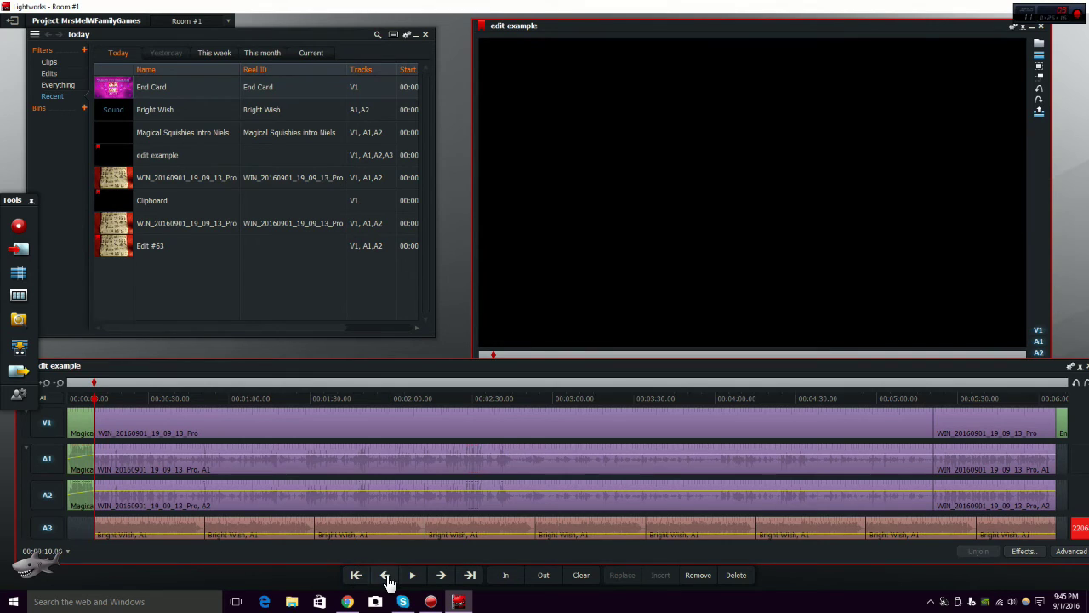
- Mark the cut between the Magical Squishies intro and the recorded footage and add a Dissolve transition there
click(385, 576)
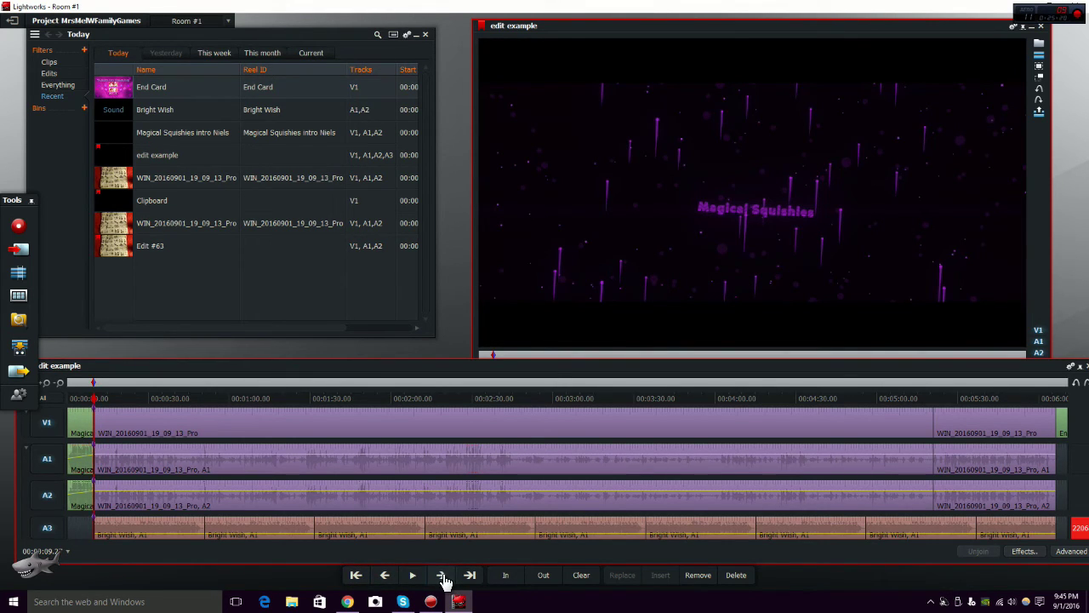
click(441, 576)
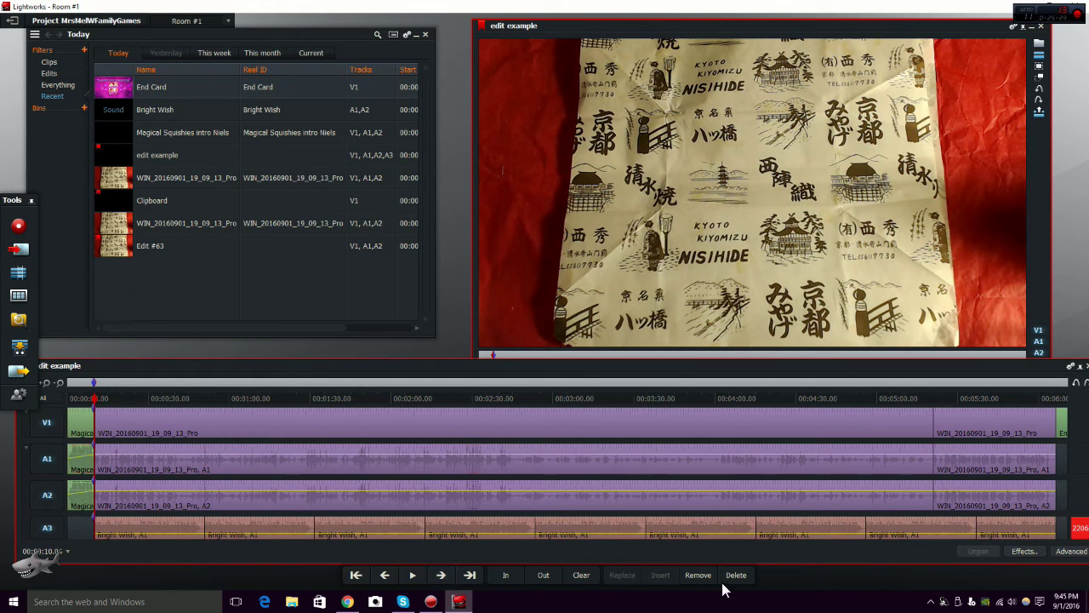
click(1025, 551)
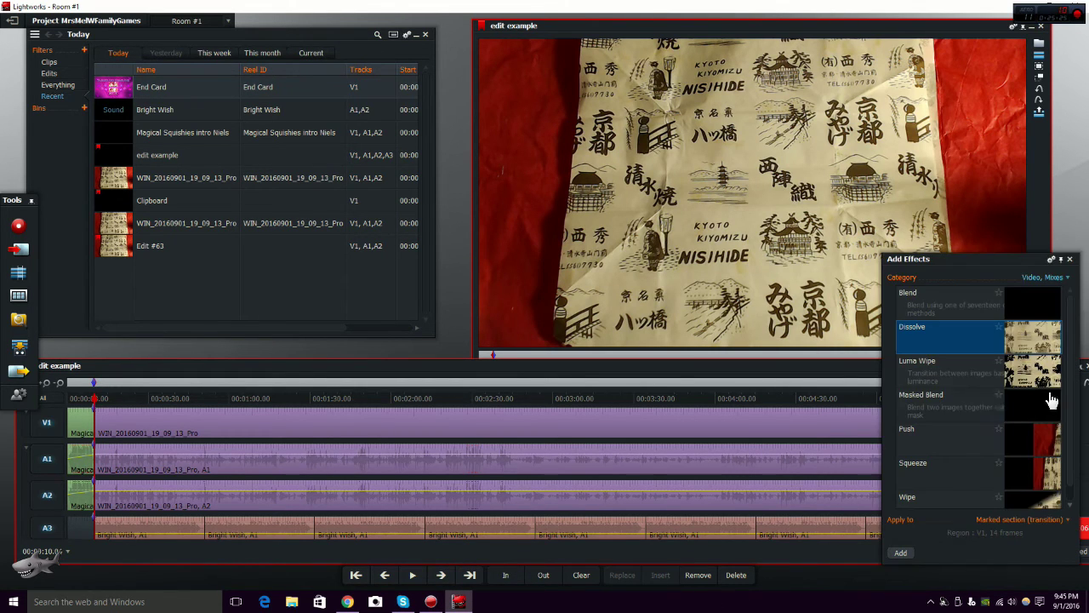
double_click(980, 343)
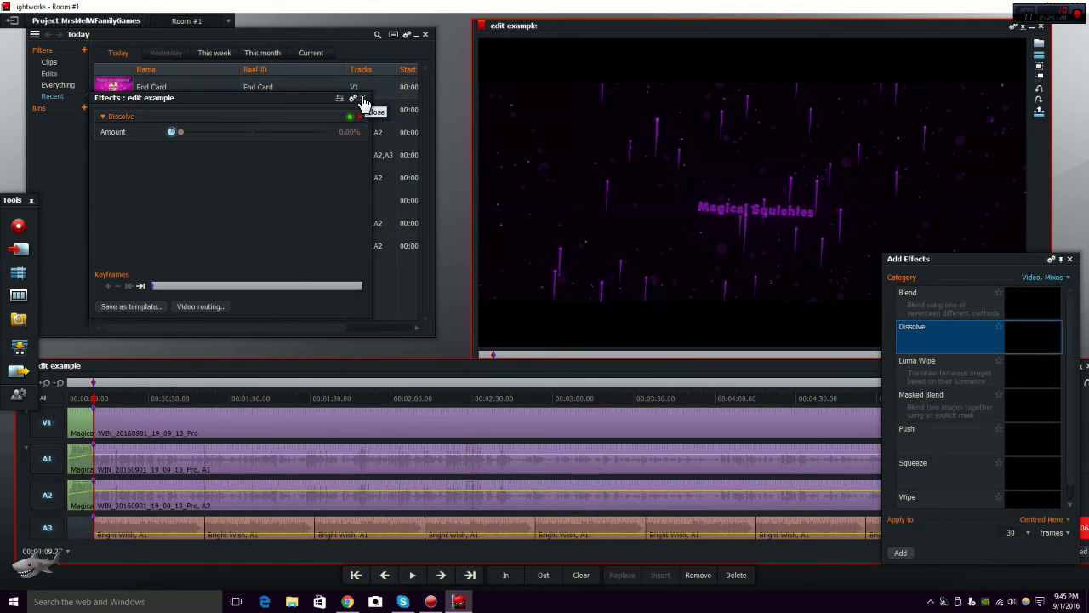
click(362, 100)
click(1069, 258)
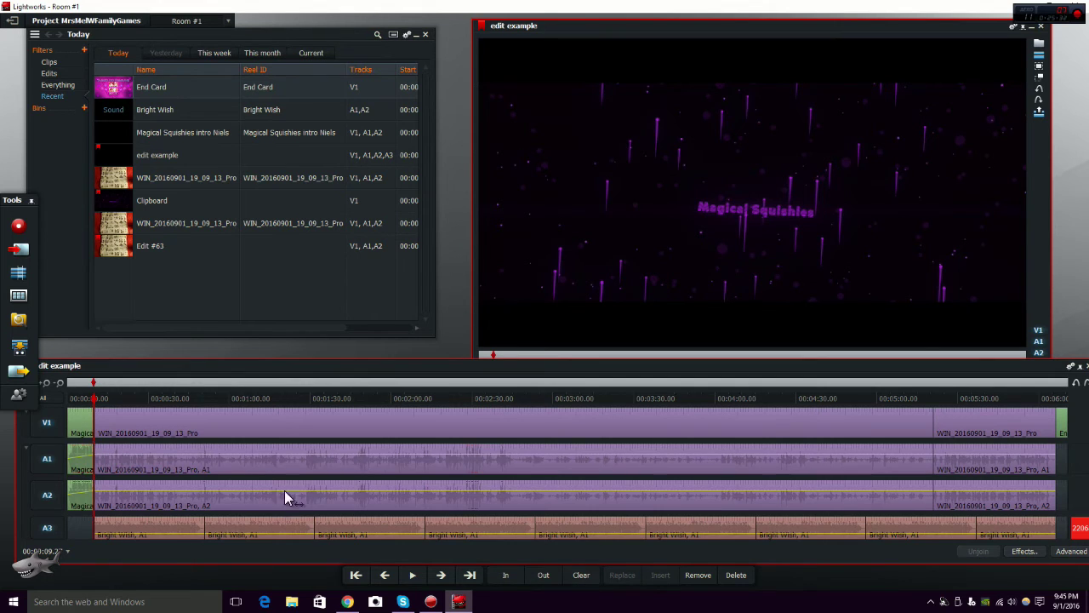
- Play the edit from just before the end of the intro to check the dissolve into the recorded footage
click(93, 411)
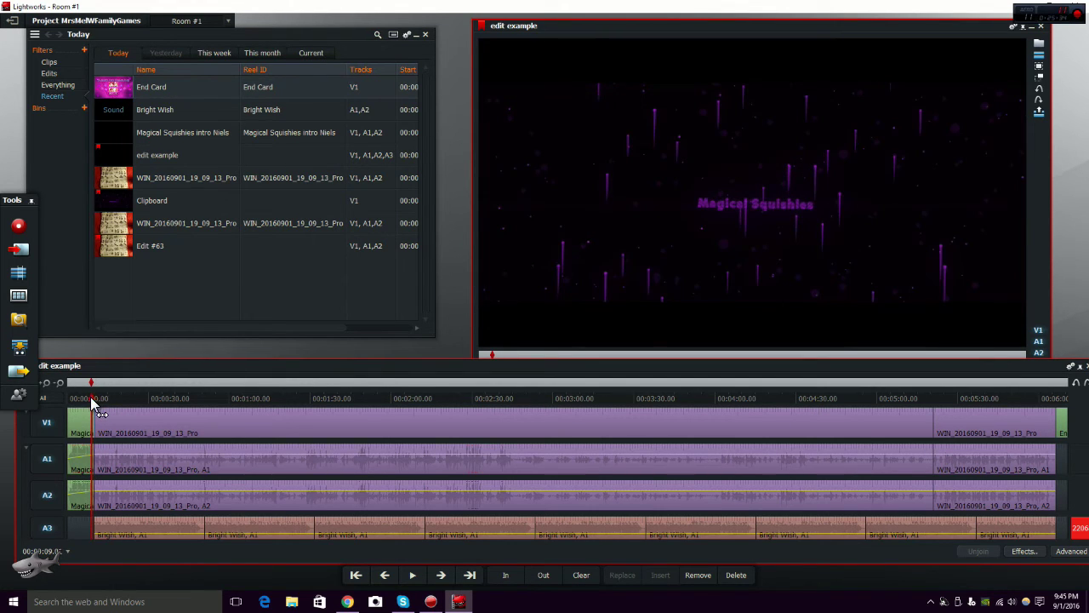
click(412, 579)
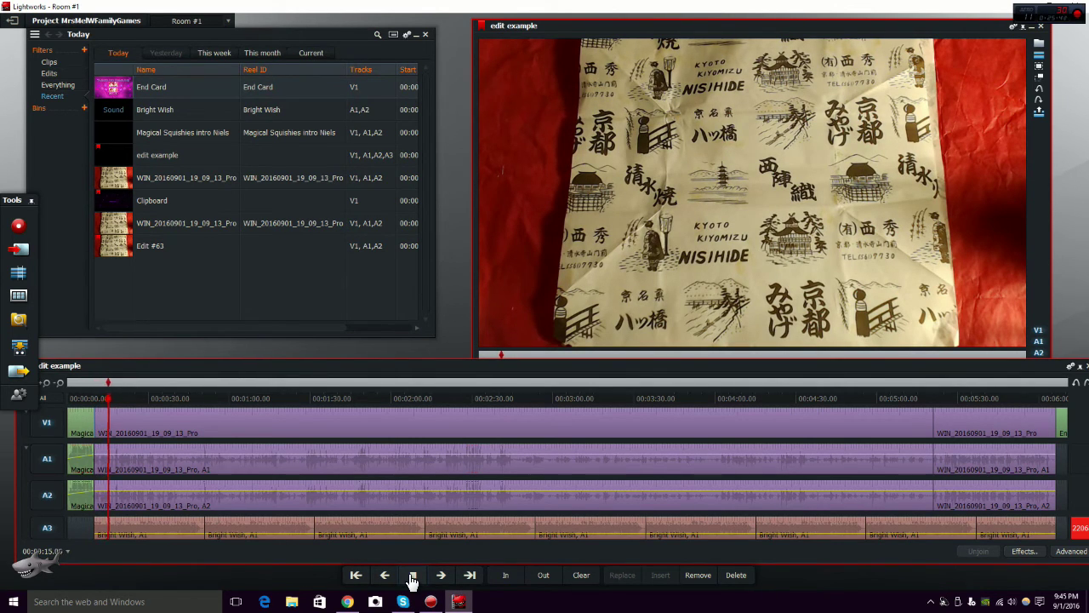
click(412, 577)
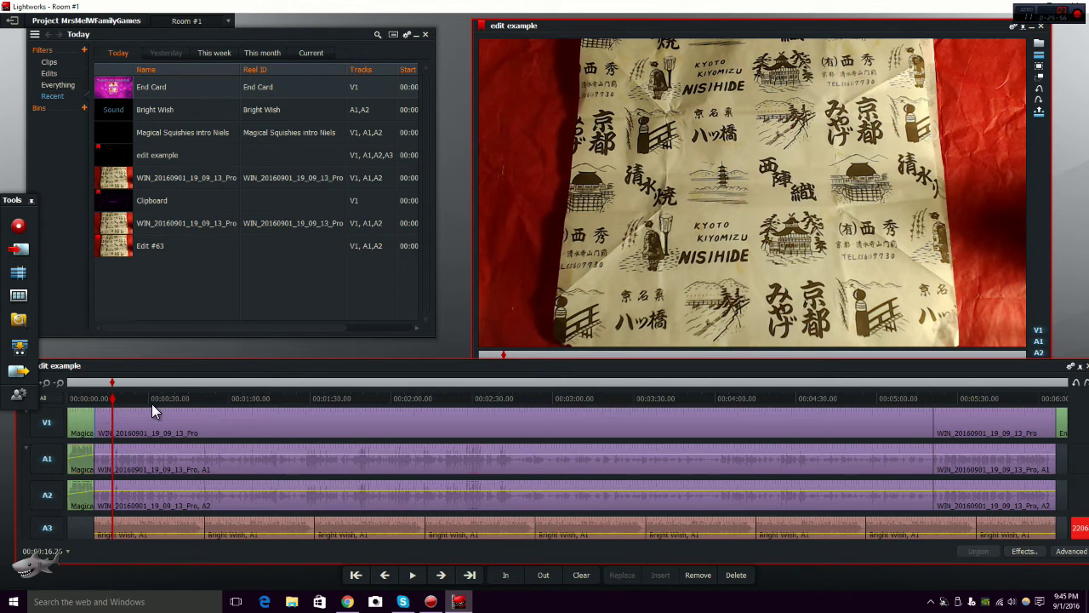
- Mark the cut between the last recorded clip and the End Card and add a Dissolve transition there
drag(110, 398, 1054, 469)
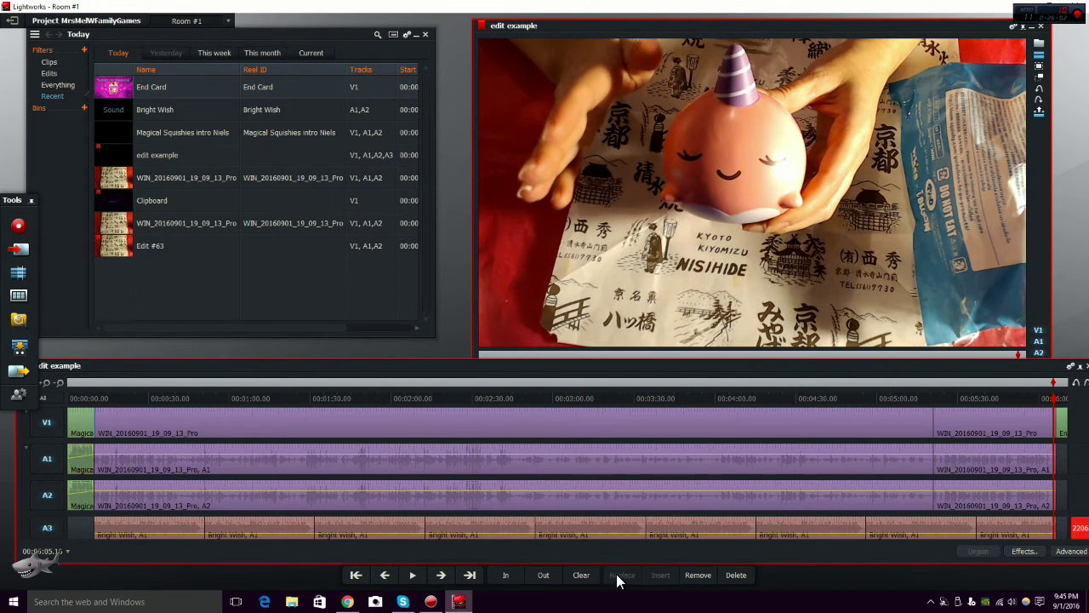
click(470, 576)
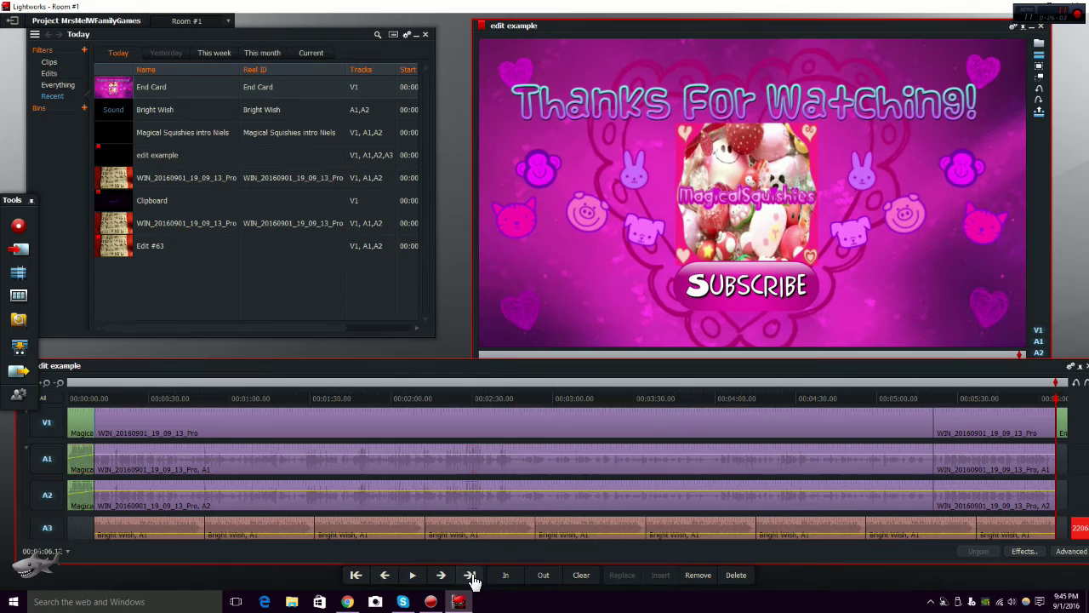
click(387, 576)
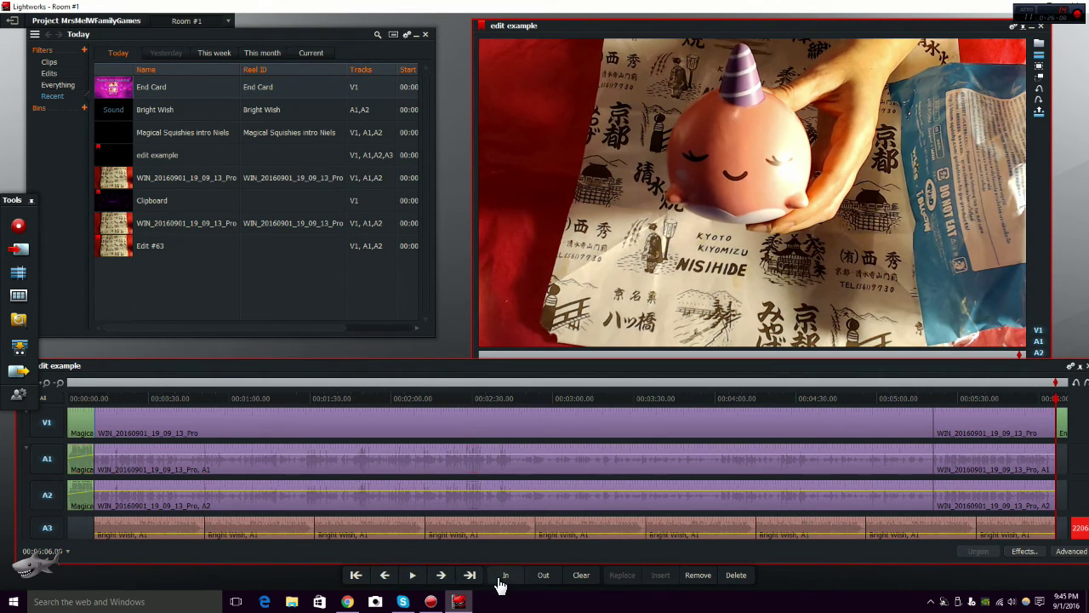
click(440, 577)
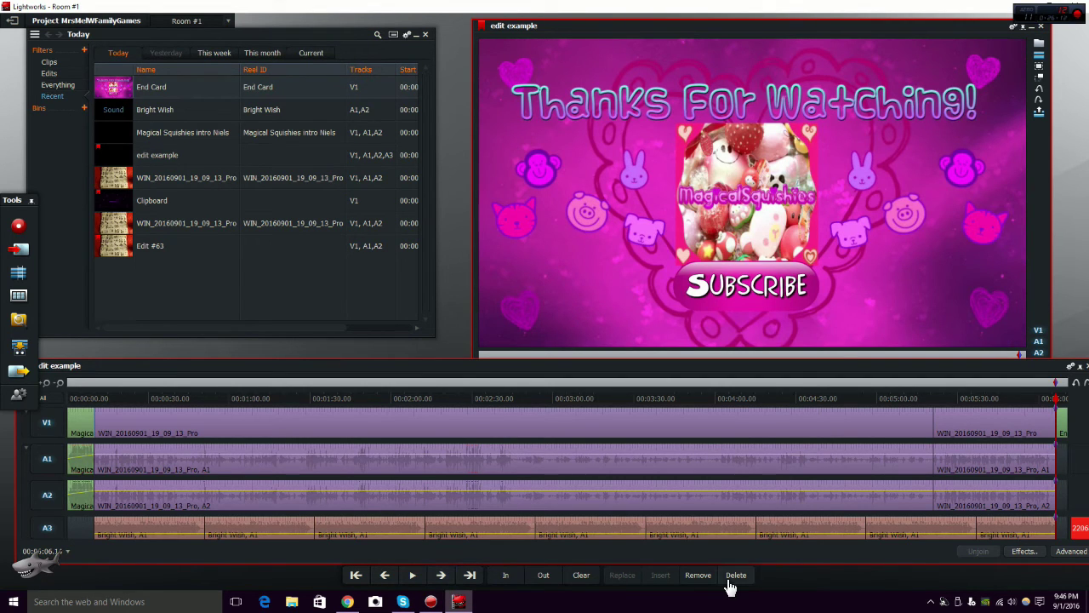
click(1024, 552)
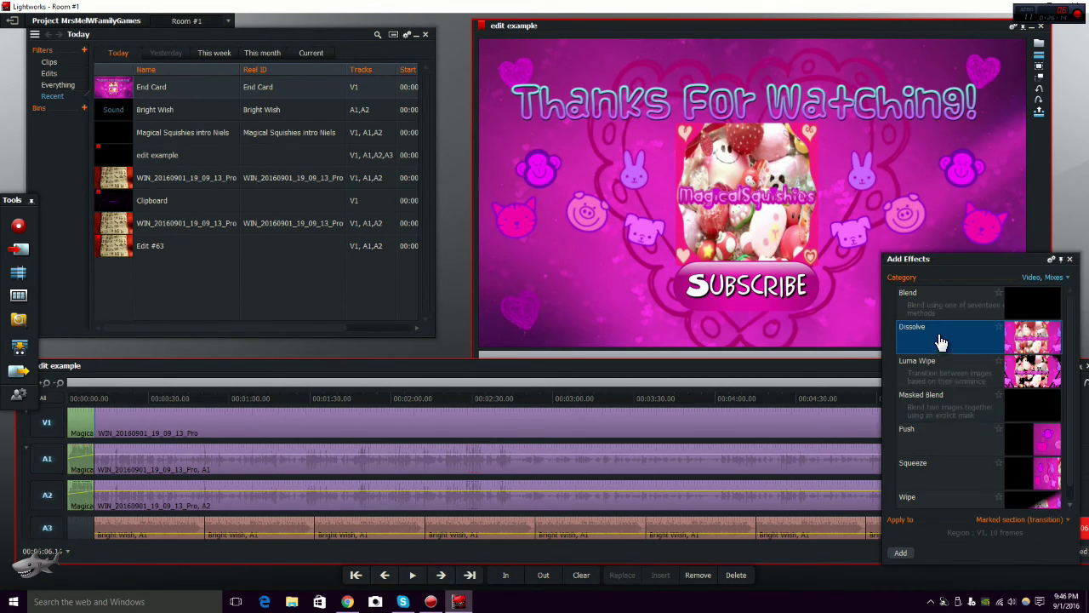
double_click(942, 341)
click(1071, 259)
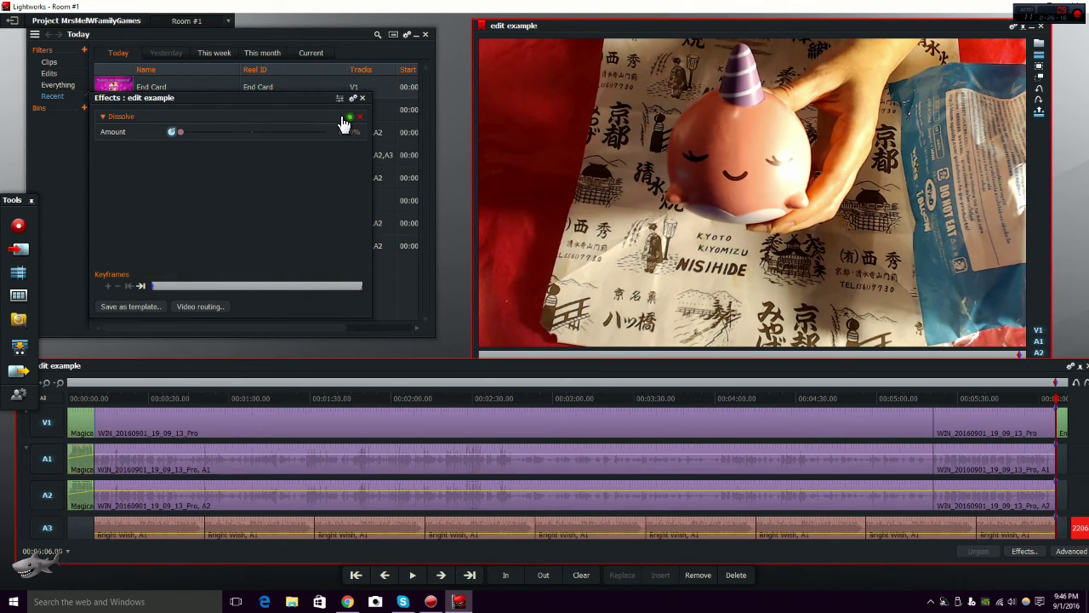
click(362, 99)
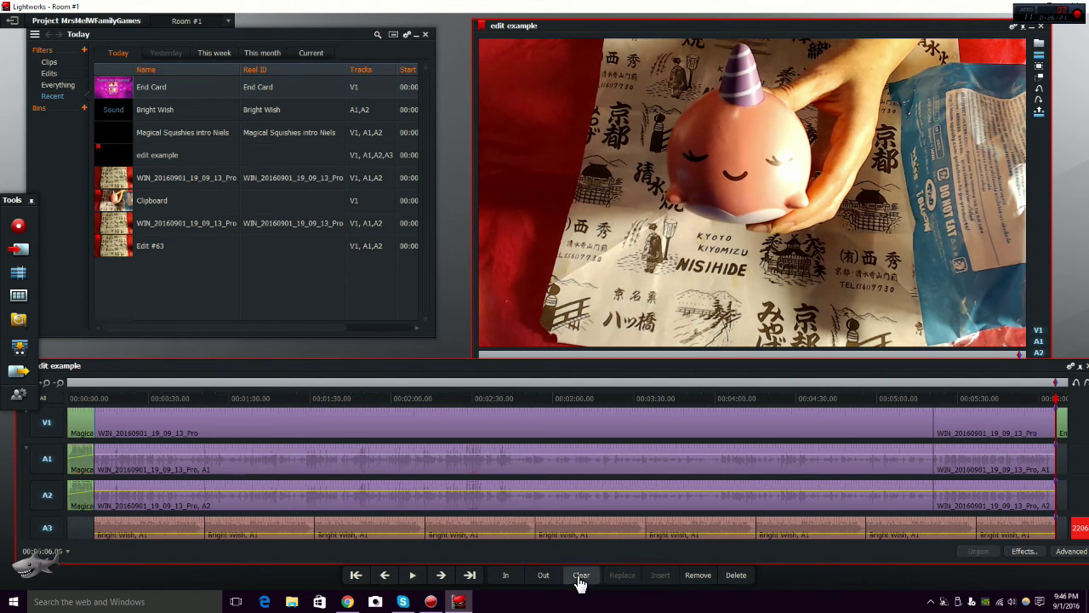
- Play the edit from just before the End Card to check the closing dissolve
click(1059, 400)
click(1055, 400)
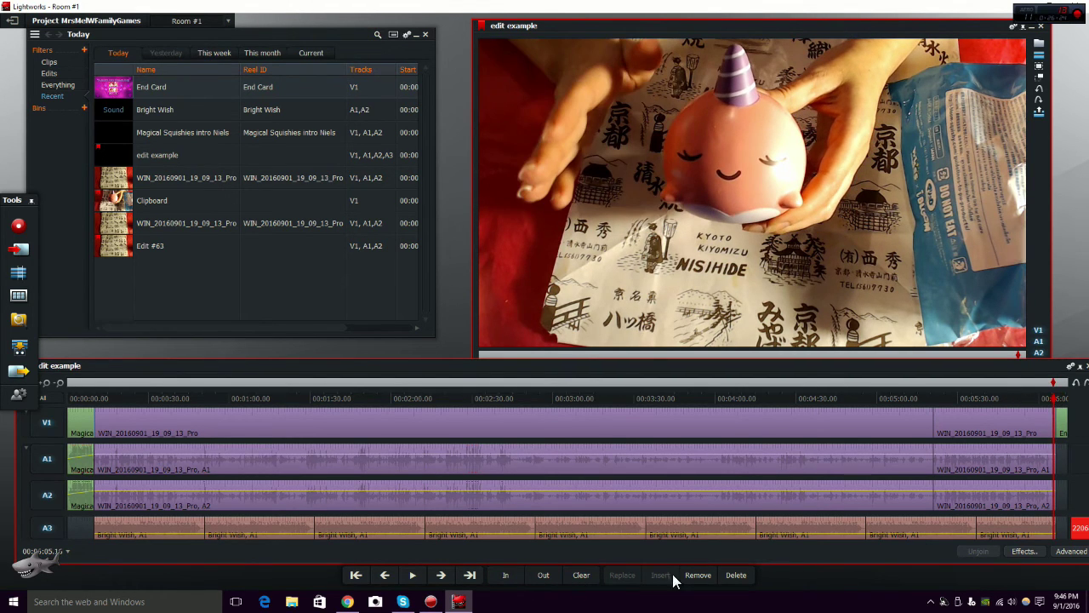
click(413, 577)
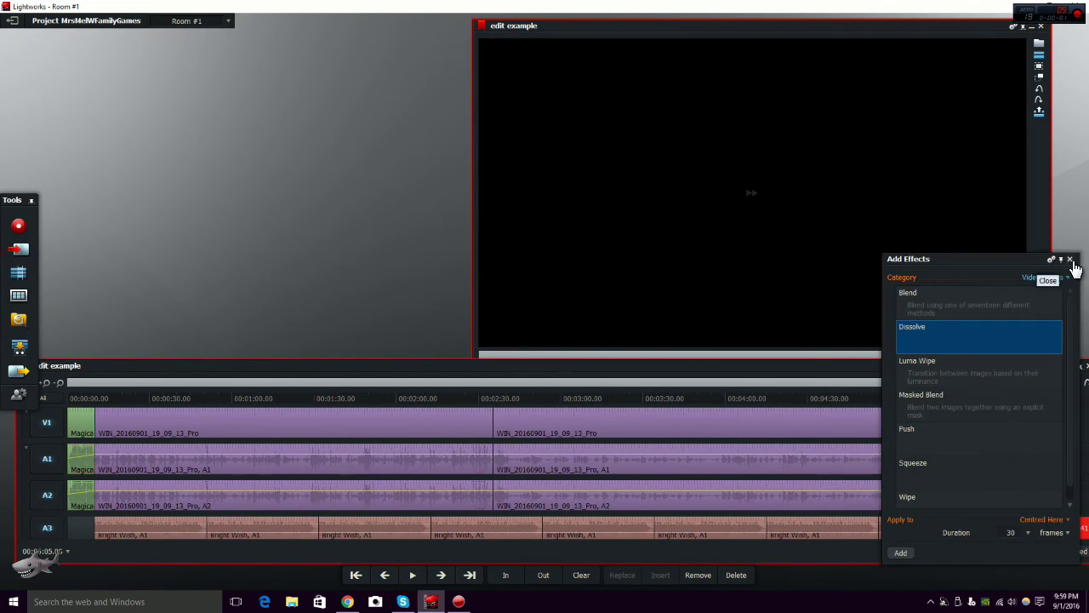
- Set up a YouTube (H.264/MP4) export of the edit at 720p, named "Kawaii Land Unboxing"
click(1071, 260)
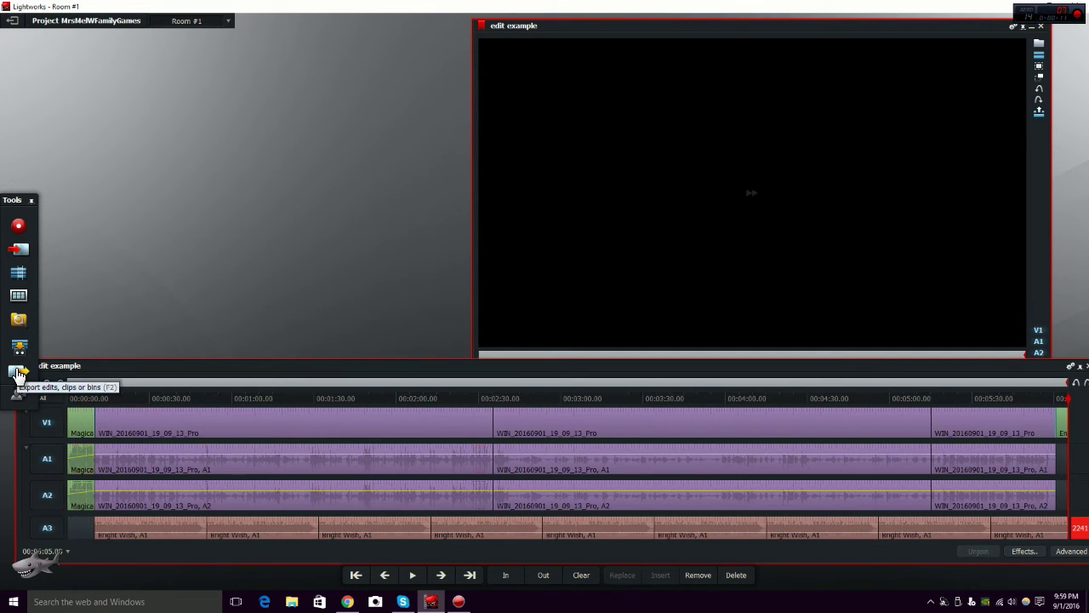
drag(19, 372, 748, 223)
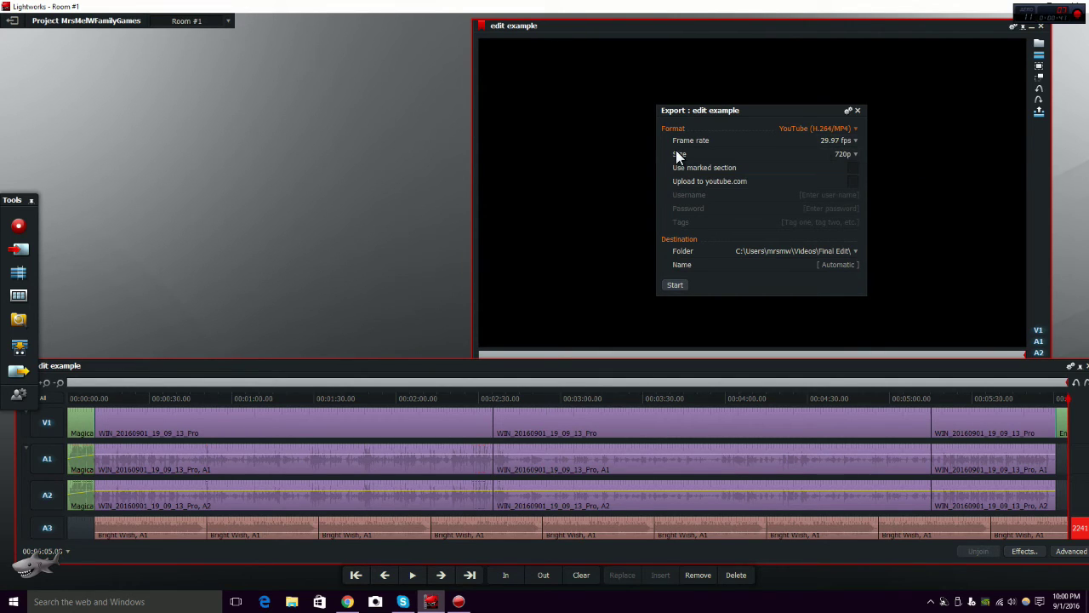
click(856, 156)
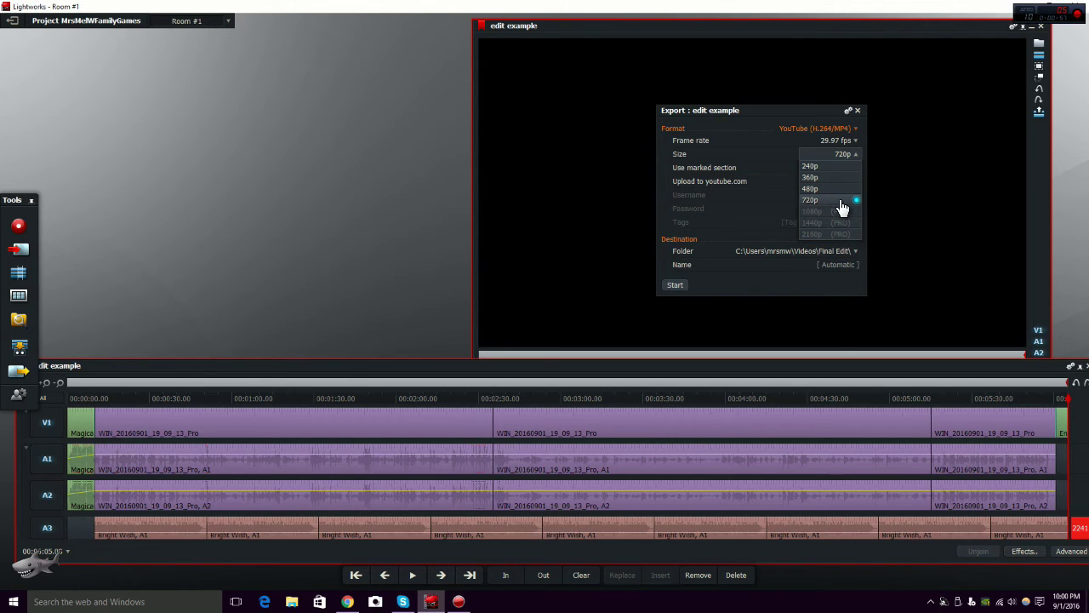
click(839, 201)
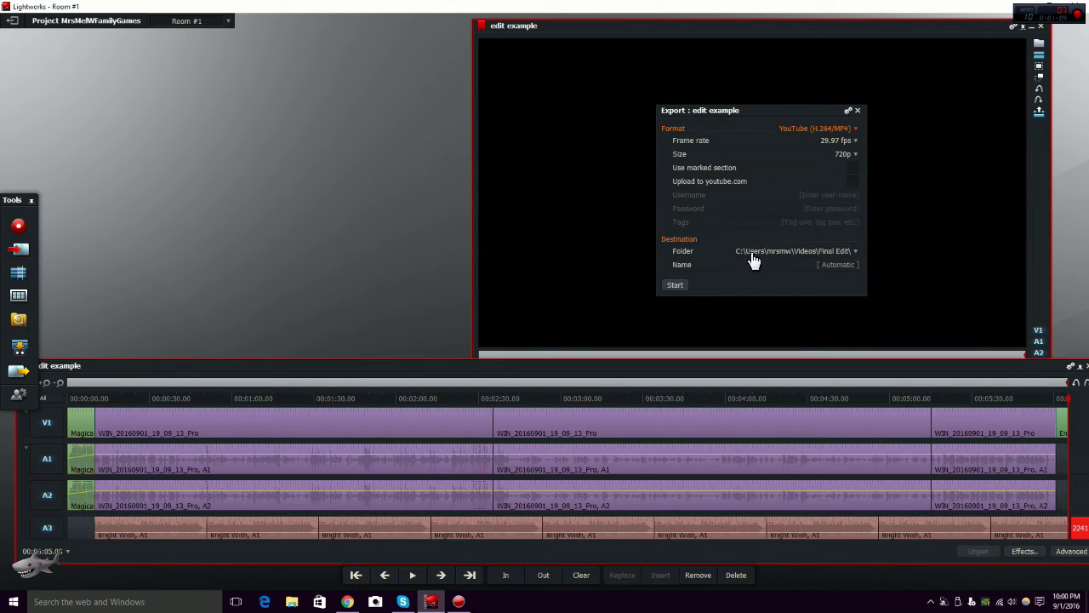
click(838, 265)
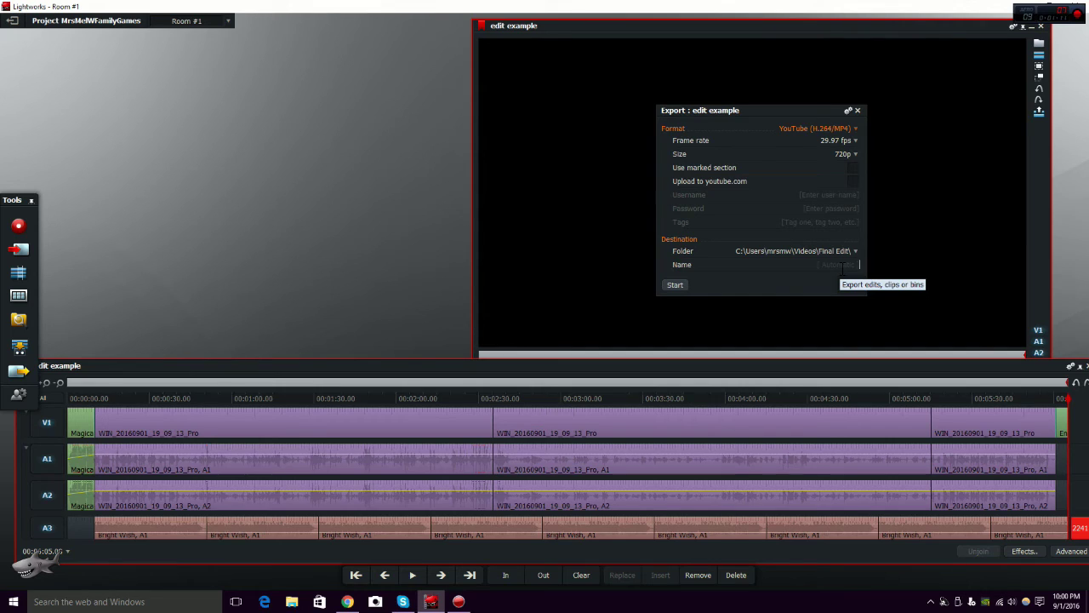
text(Kawi)
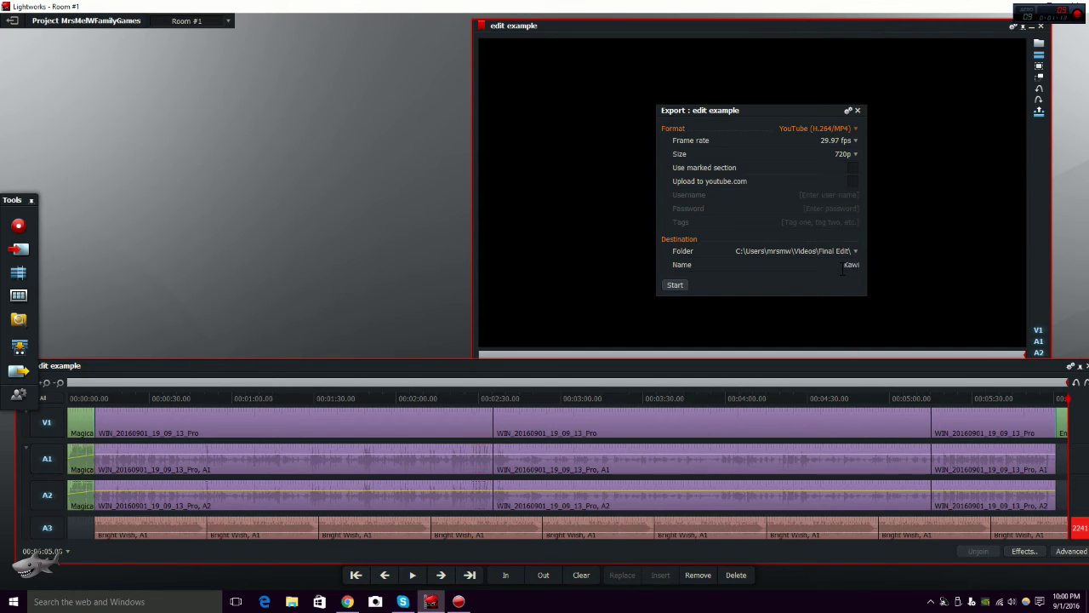
text(ii Land Unboxing)
- Examine the project's details, video output format, audio, film and media settings
click(141, 25)
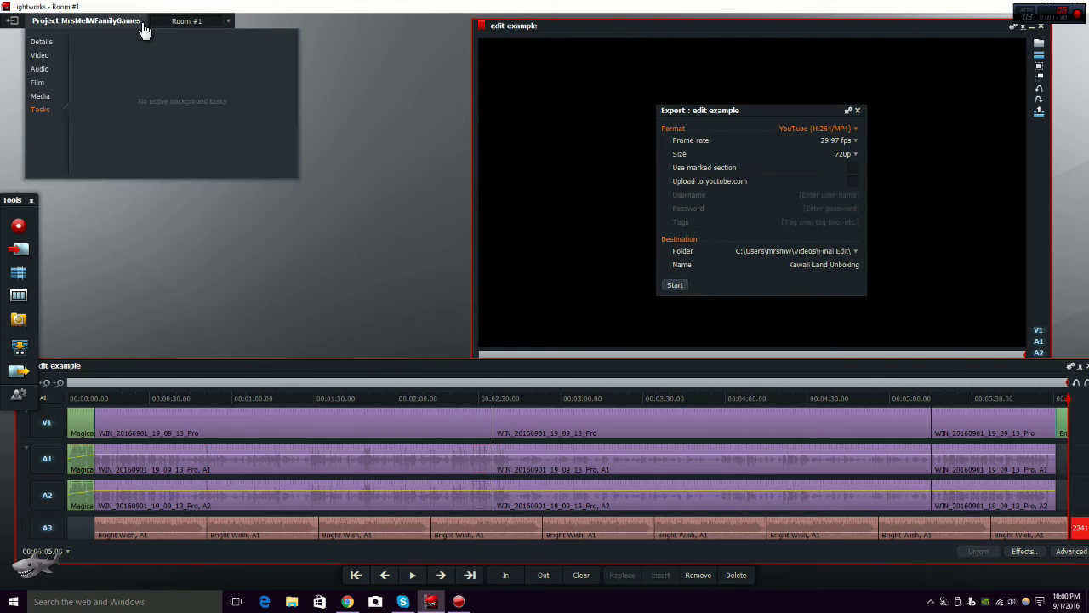
click(48, 43)
click(42, 69)
click(40, 82)
click(41, 97)
click(40, 70)
click(40, 56)
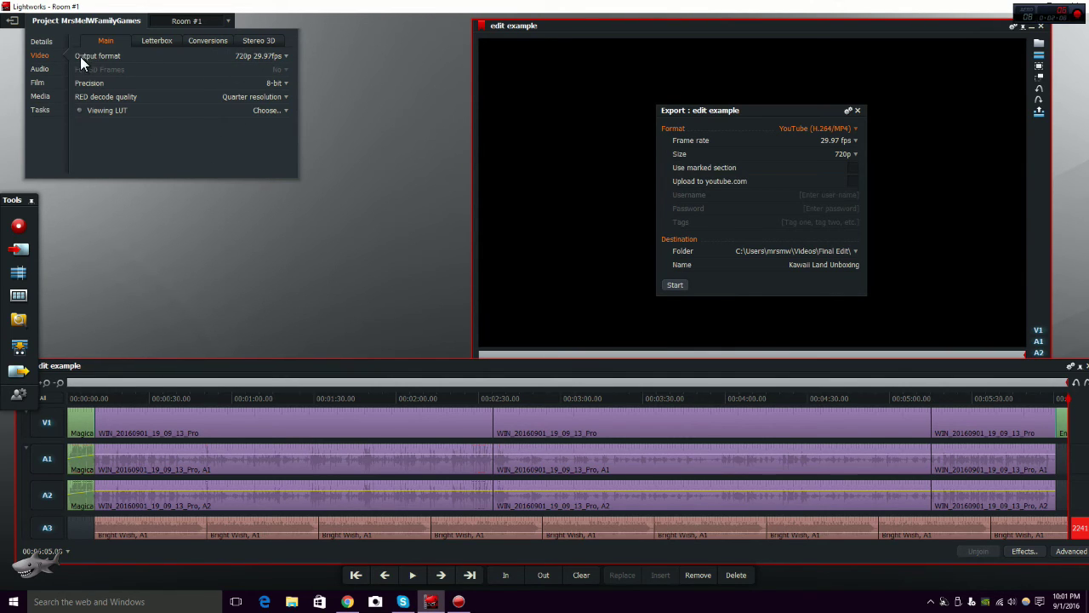
click(46, 72)
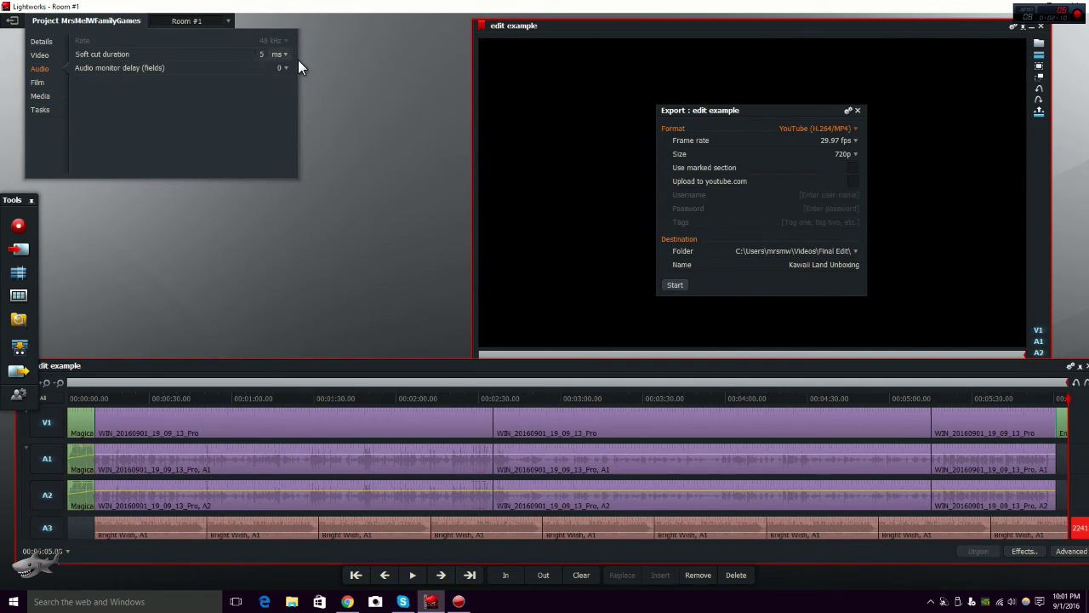
click(38, 83)
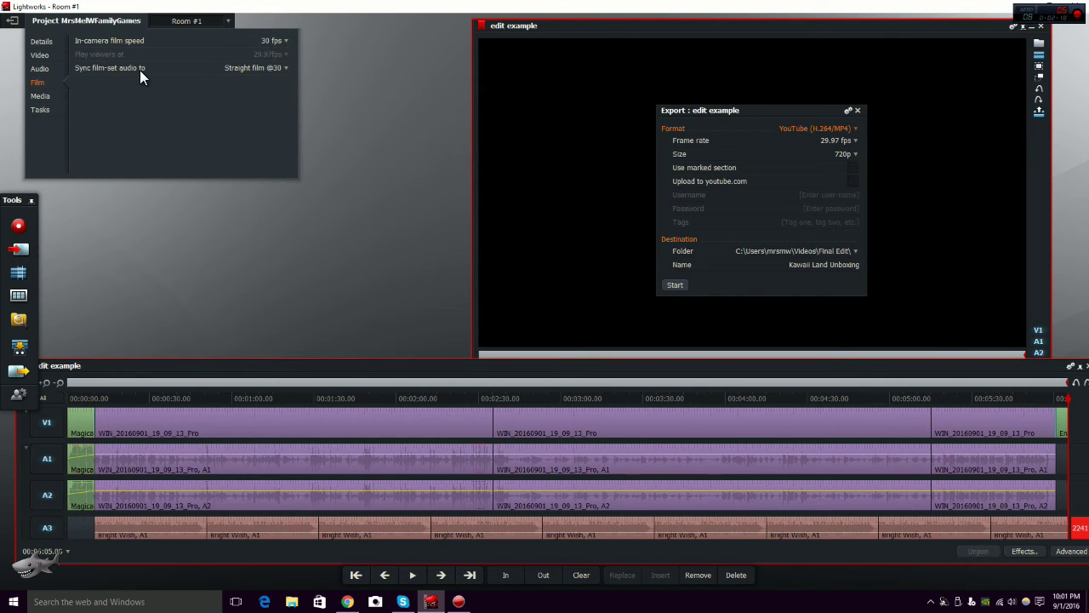
click(40, 41)
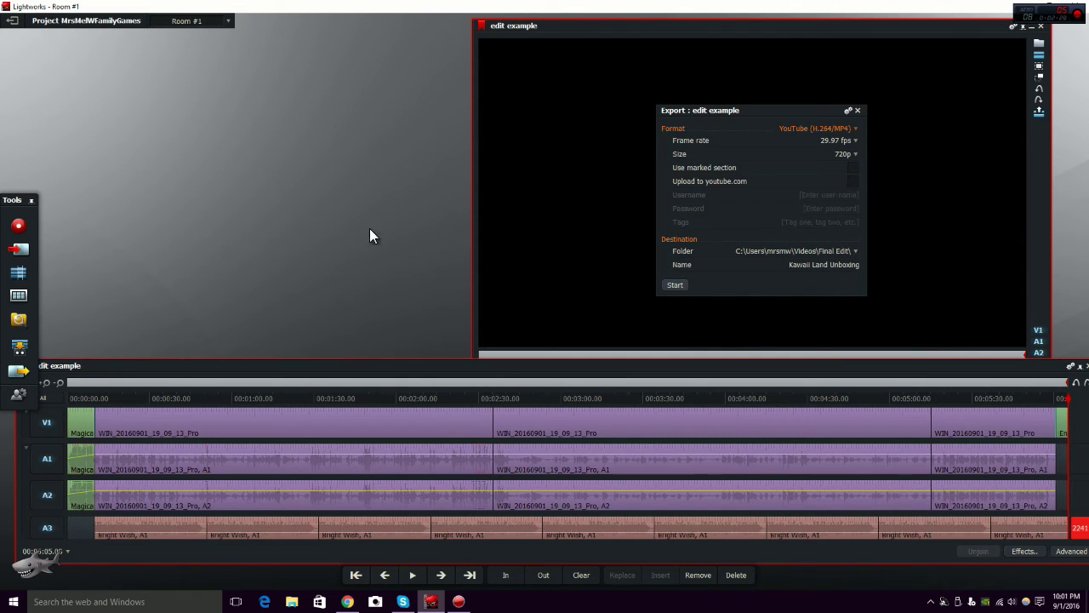
- View the formats and frame rates of the importable images, and start exporting the edit
click(19, 249)
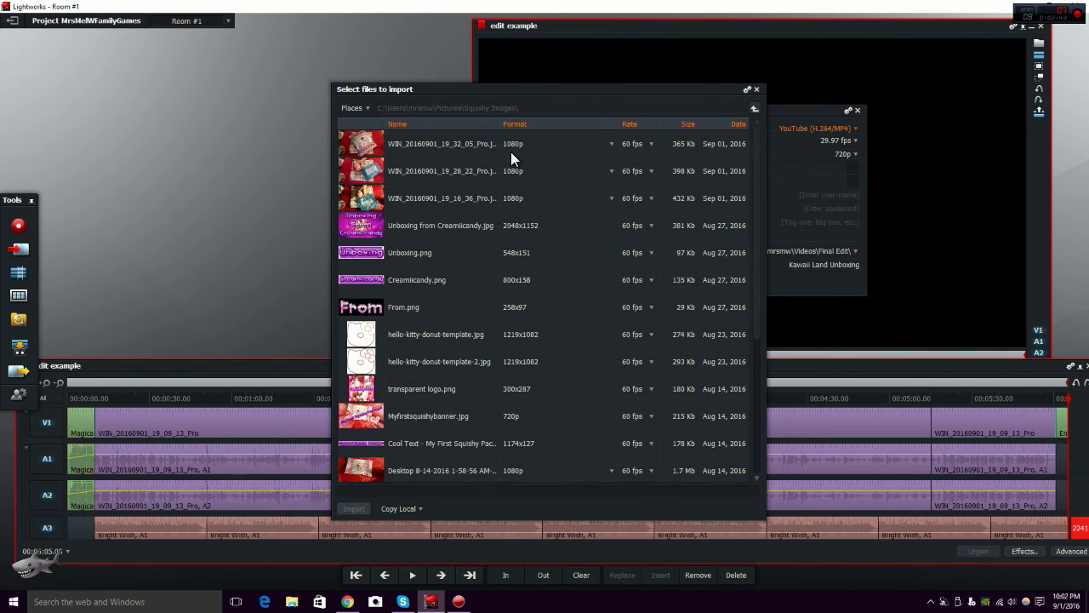
click(675, 286)
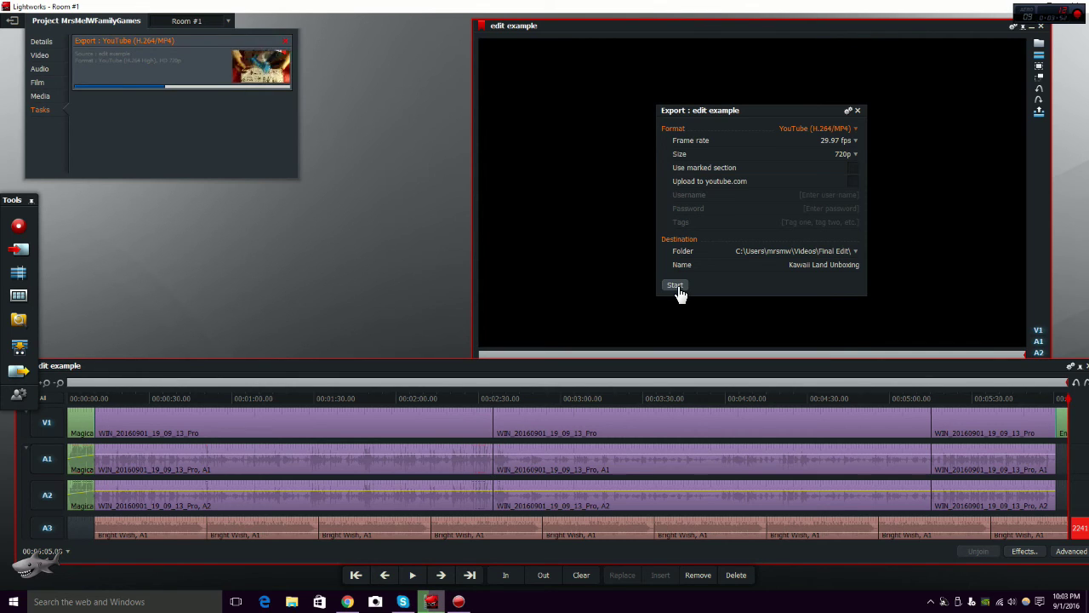
- Browse the importable files in the Squishy Images and Raw Videos folders, examining their formats and frame rates
click(25, 256)
scroll(534, 263, down, 5)
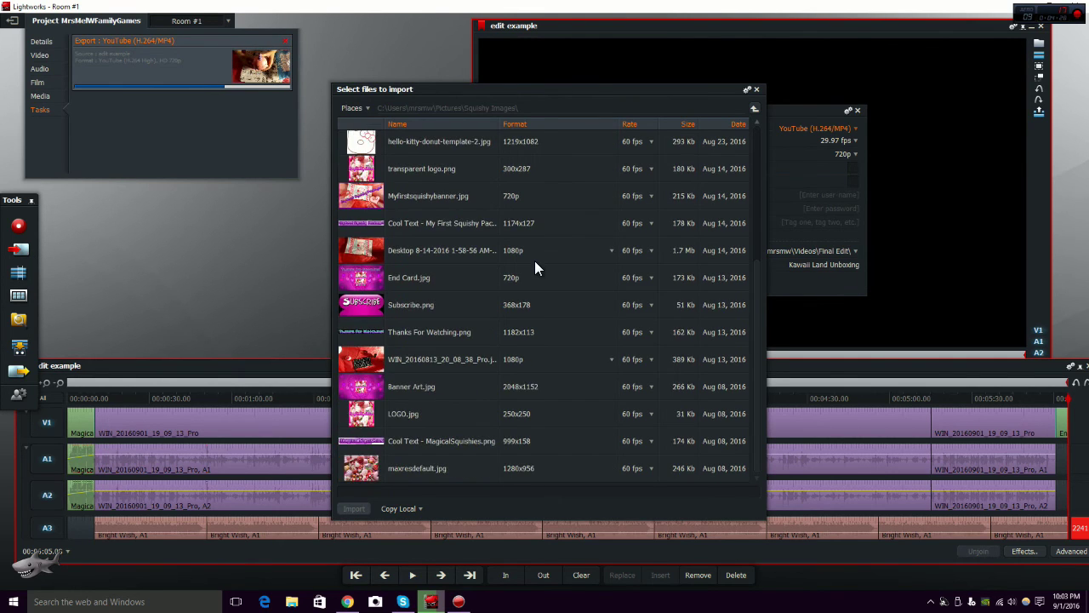
scroll(536, 262, up, 3)
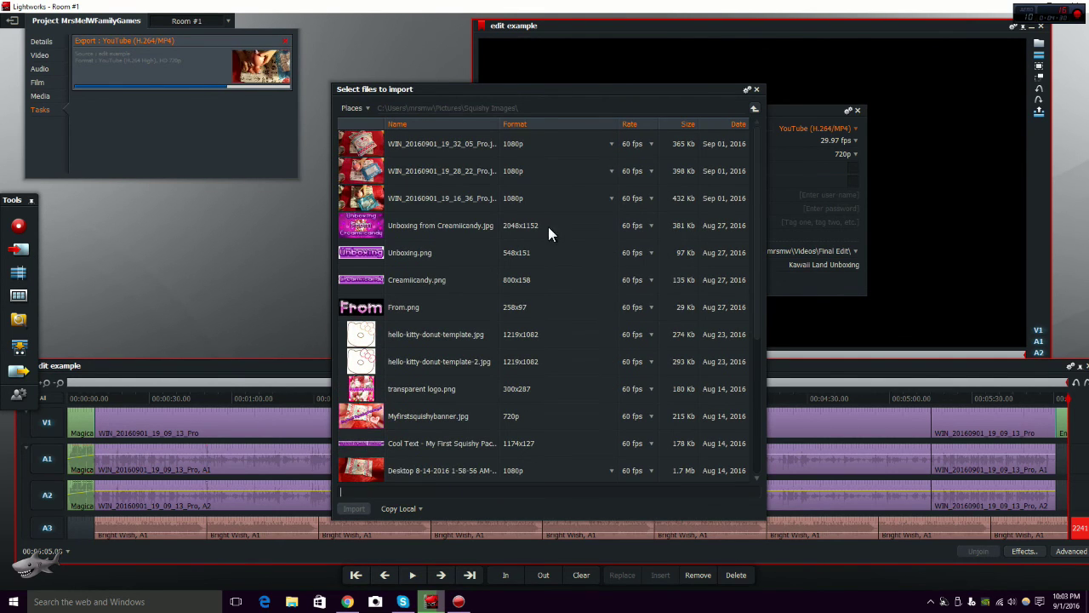
click(352, 109)
click(375, 144)
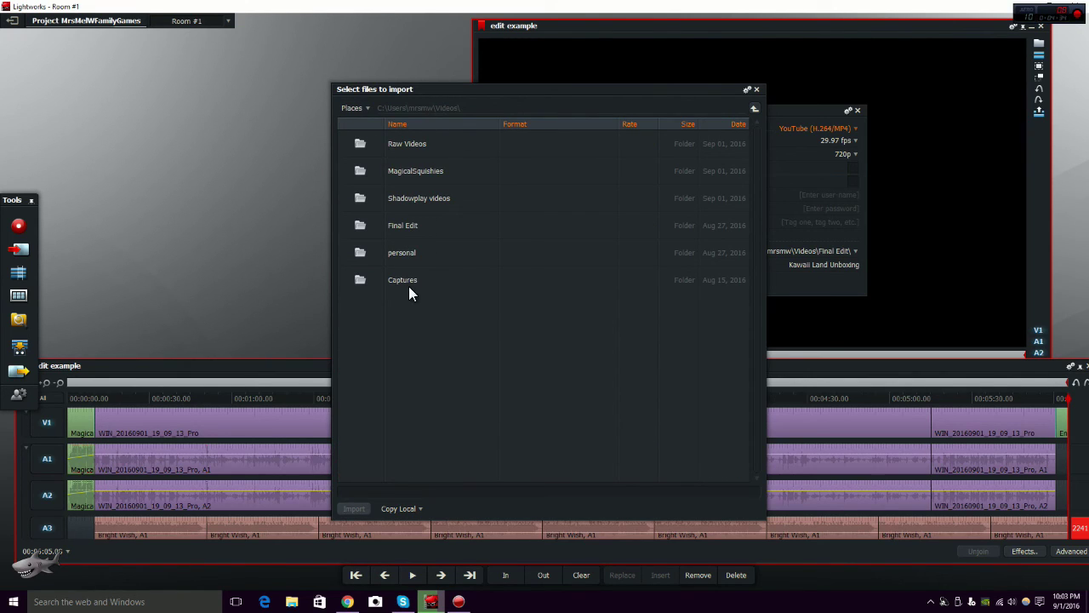
double_click(410, 143)
scroll(619, 281, down, 5)
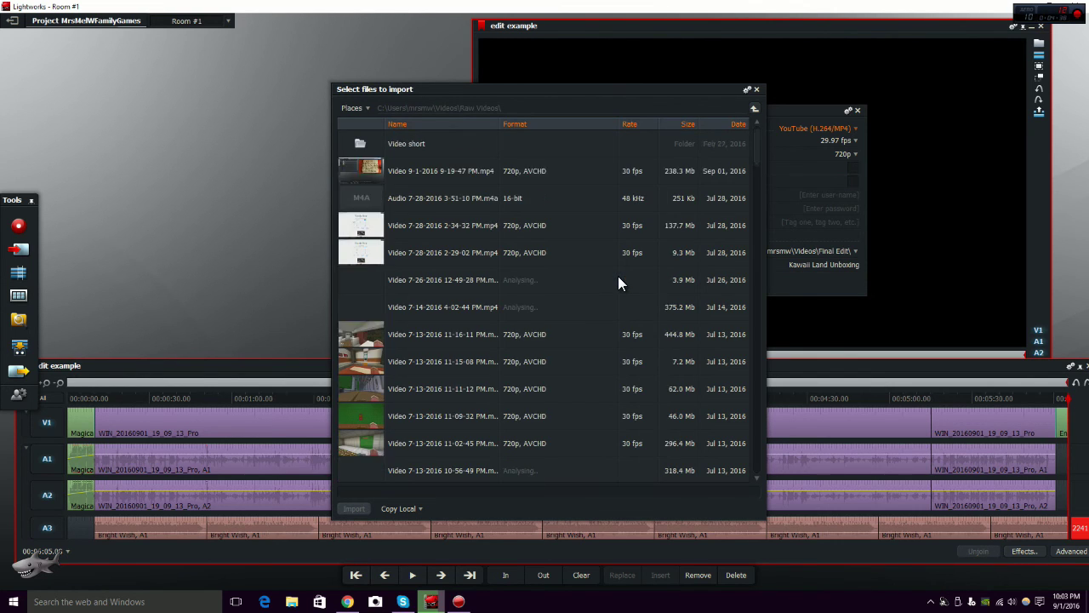
scroll(618, 281, down, 3)
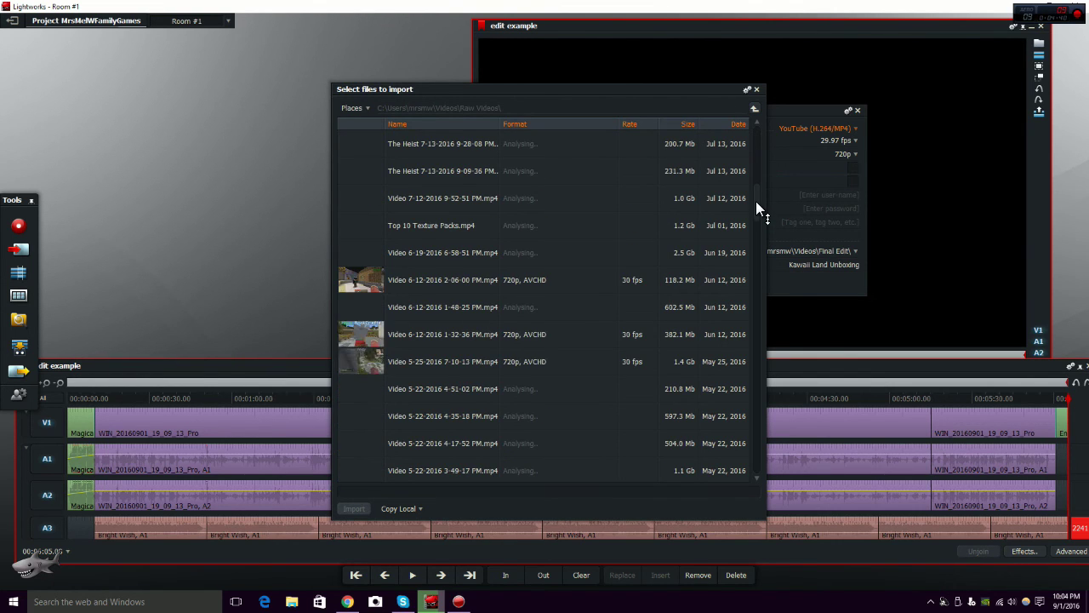
- Examine the formats and frame rates of the older recordings in the Raw Videos folder
scroll(693, 246, down, 1)
scroll(695, 269, down, 3)
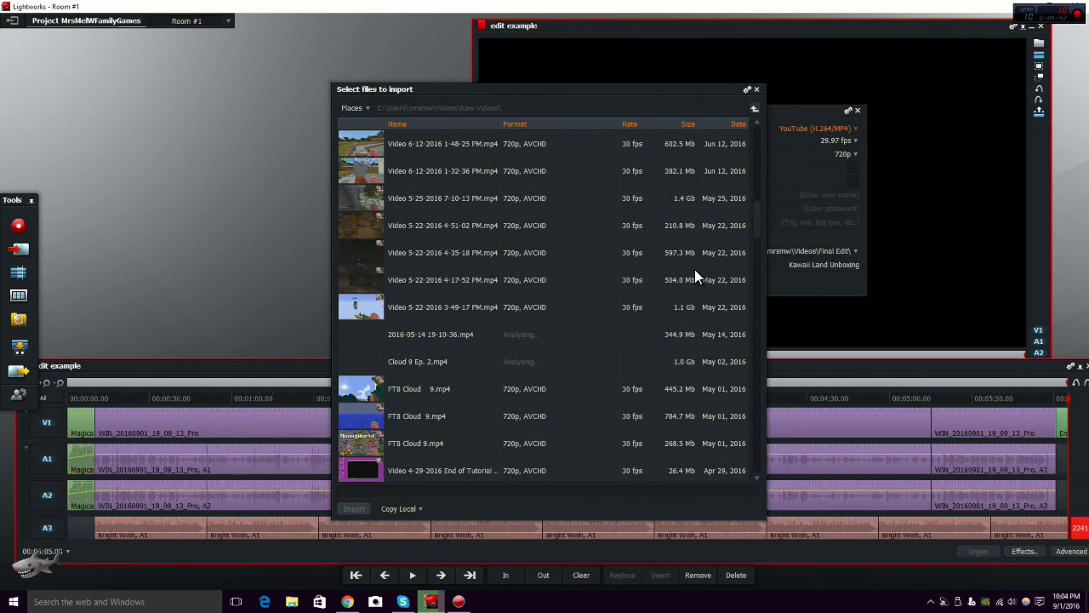
scroll(695, 269, down, 5)
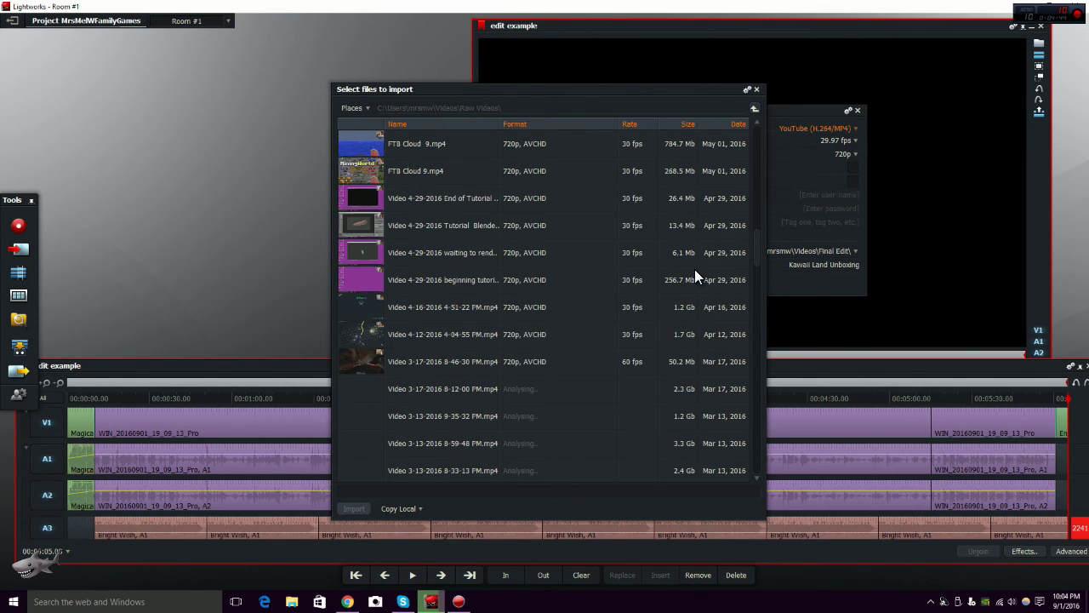
scroll(695, 269, down, 4)
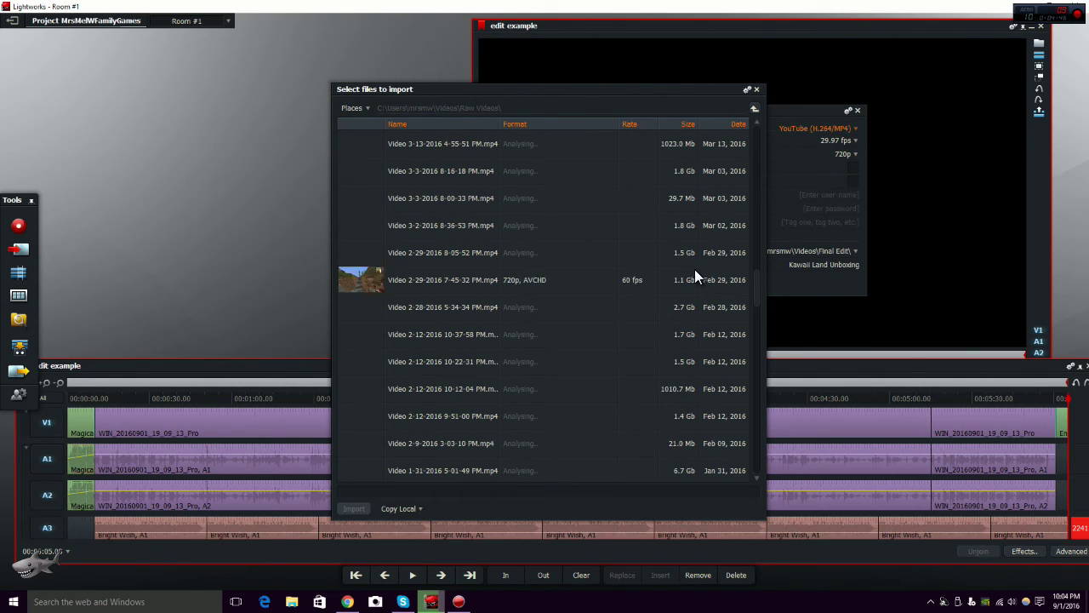
scroll(695, 269, down, 10)
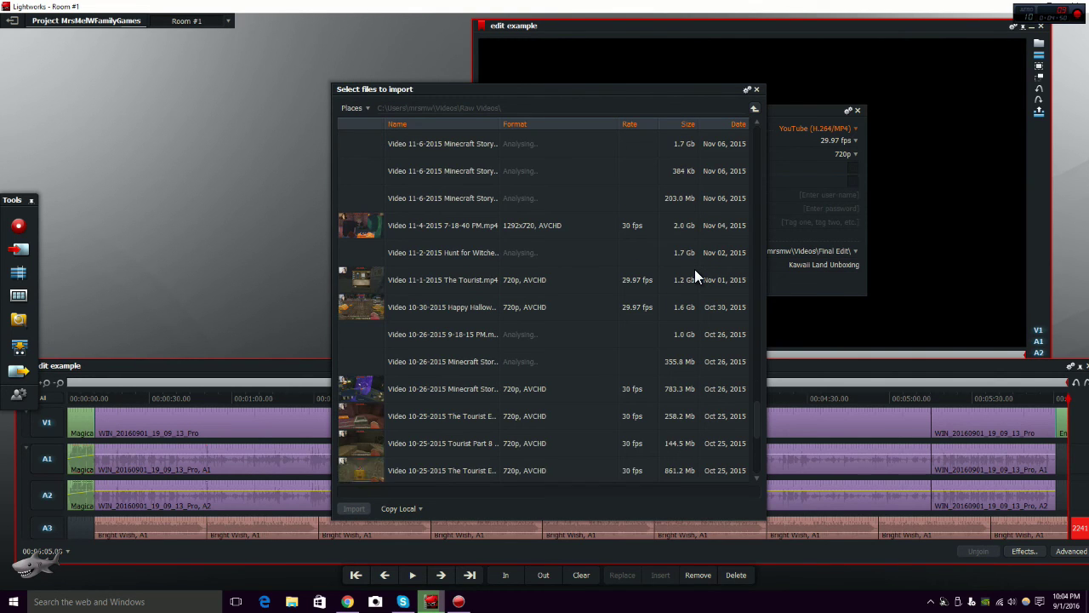
scroll(695, 268, down, 3)
scroll(695, 276, down, 1)
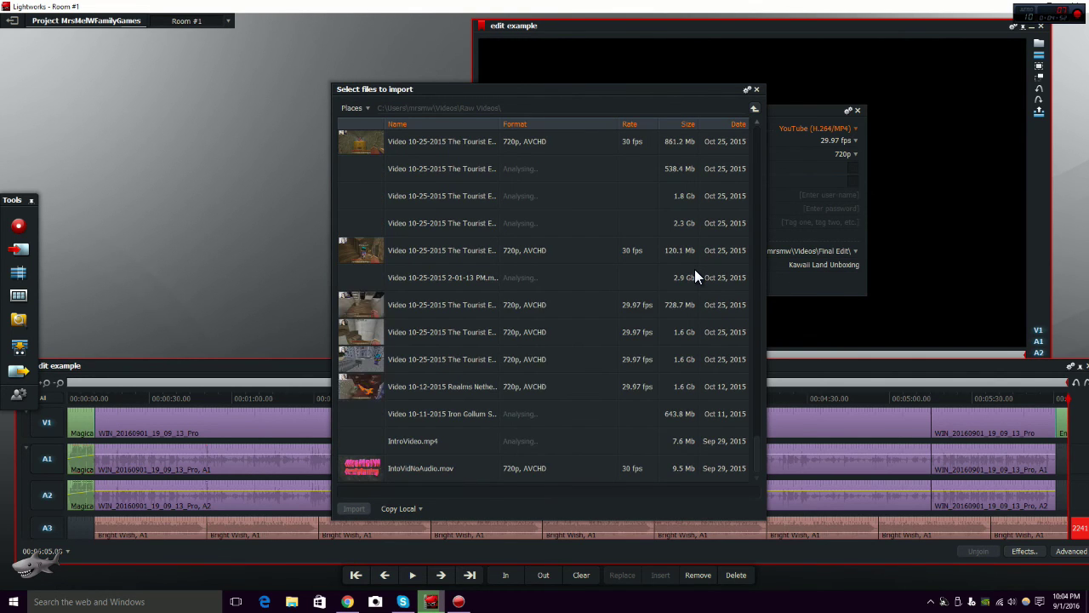
scroll(694, 273, up, 6)
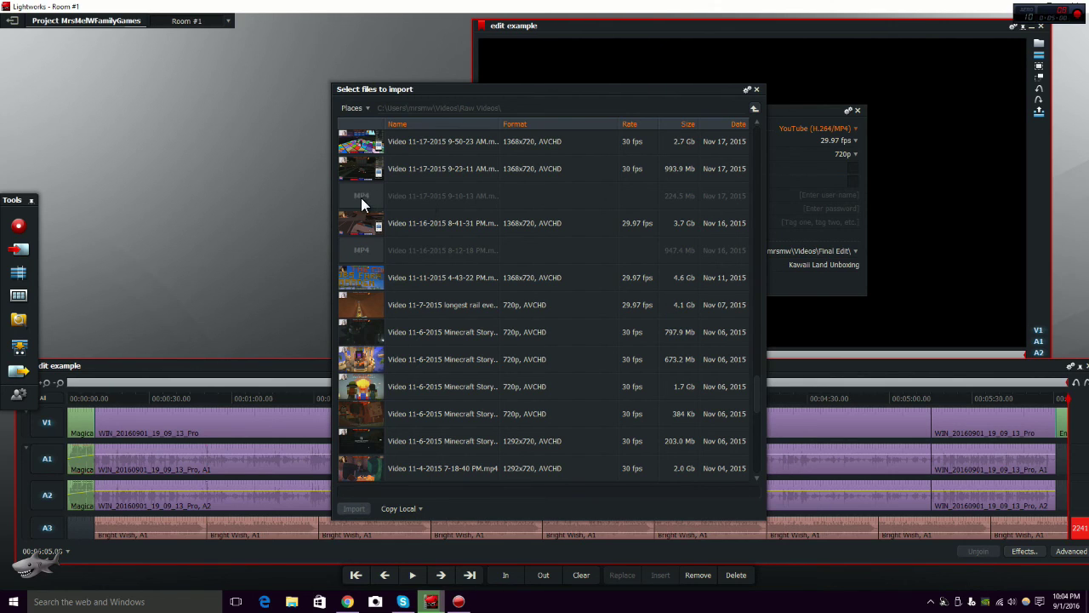
scroll(597, 250, up, 1)
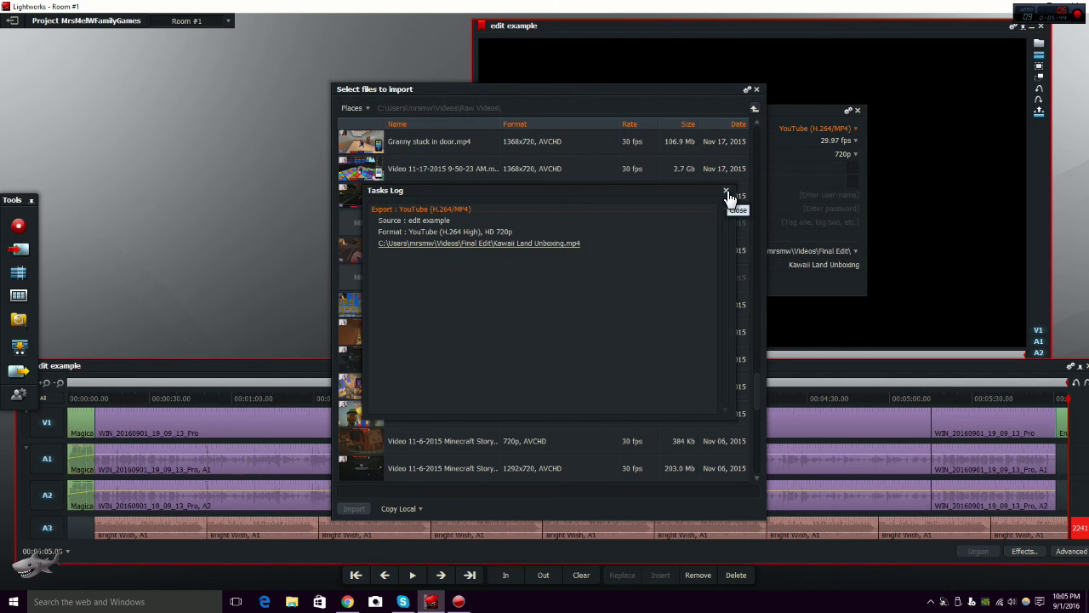
- View the exported "Kawaii Land Unboxing" video in its Final Edit folder, and close the tasks log and the import file browser
click(548, 242)
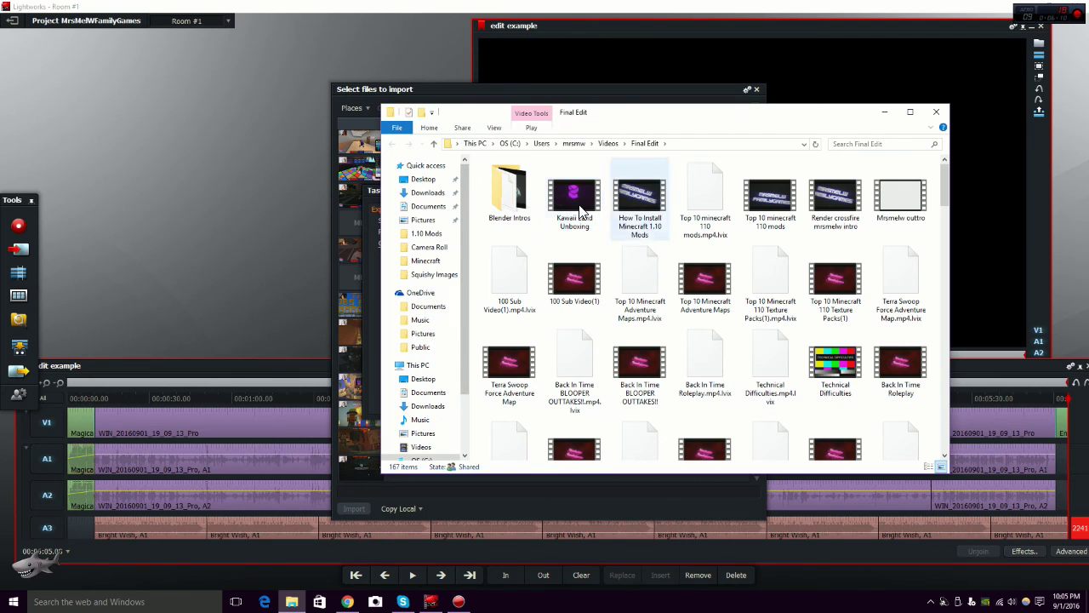
click(881, 114)
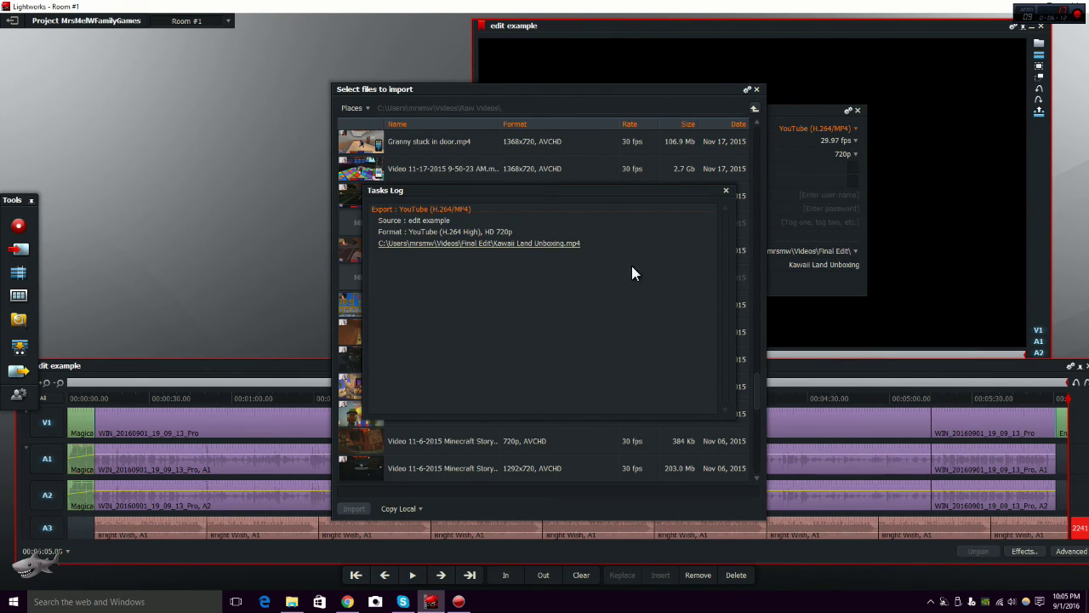
click(726, 190)
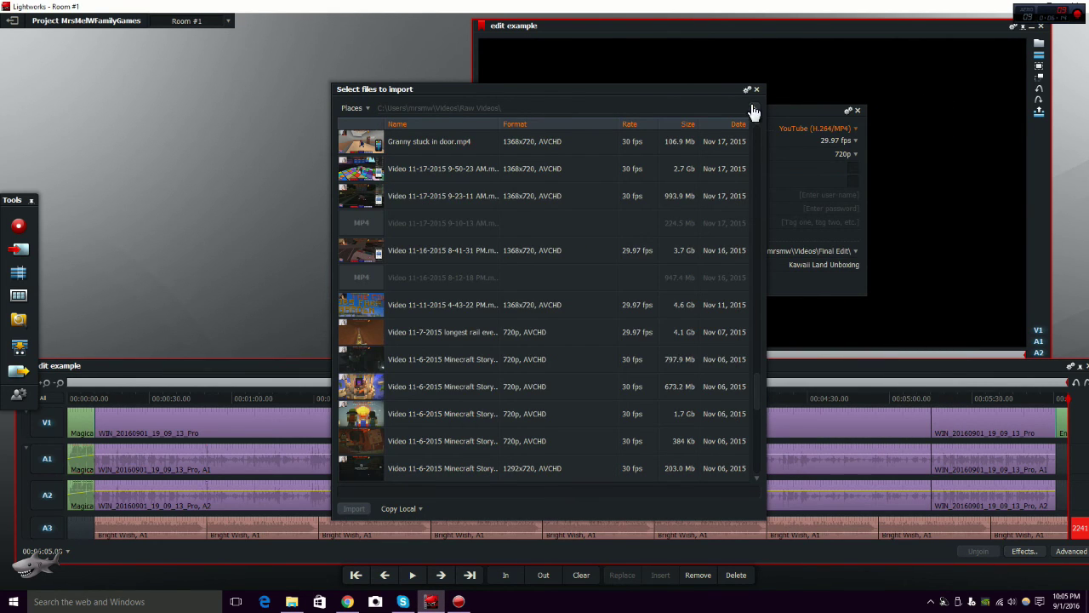
click(757, 89)
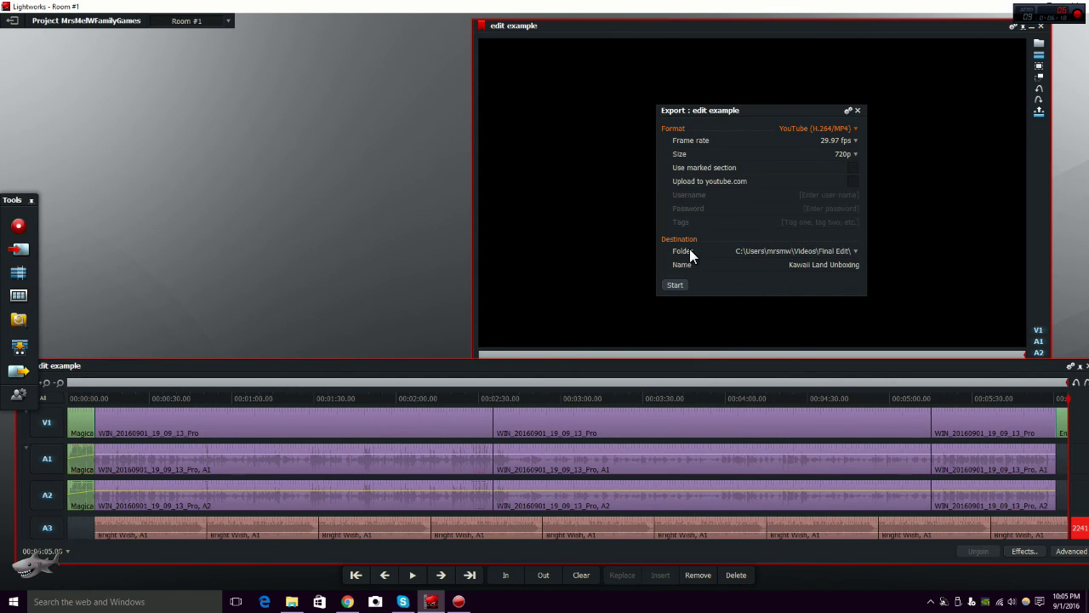
- Check the contents of the export's destination folder without changing it, and close the export settings
click(852, 251)
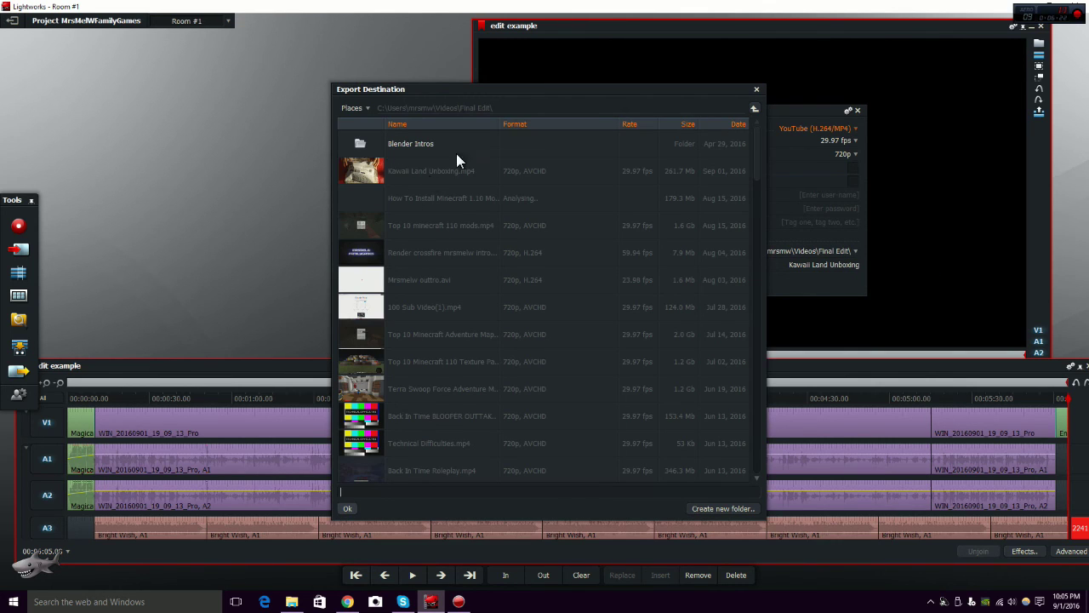
click(757, 90)
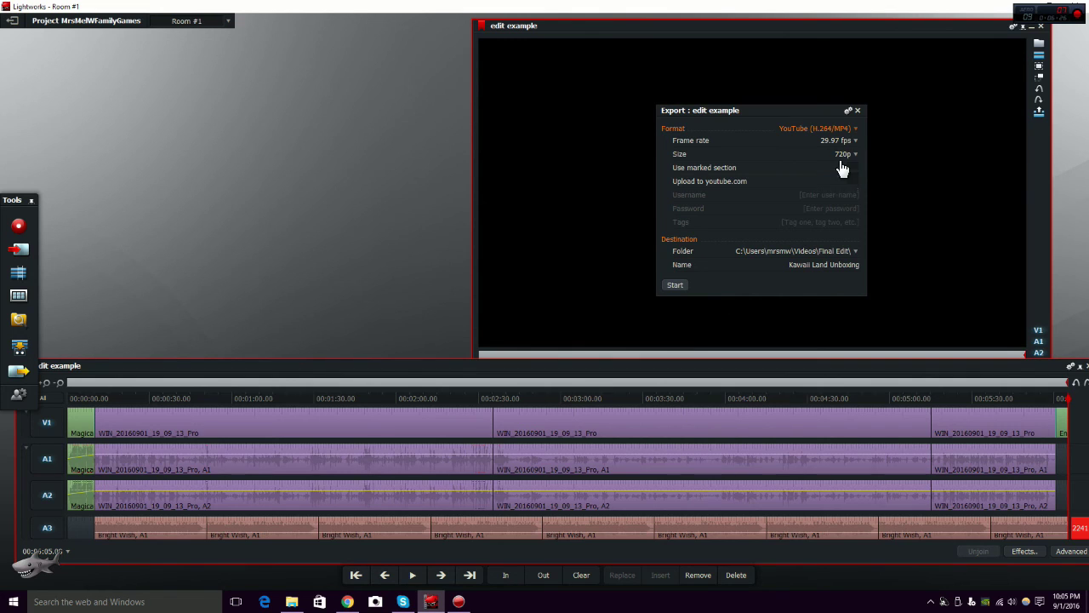
click(858, 110)
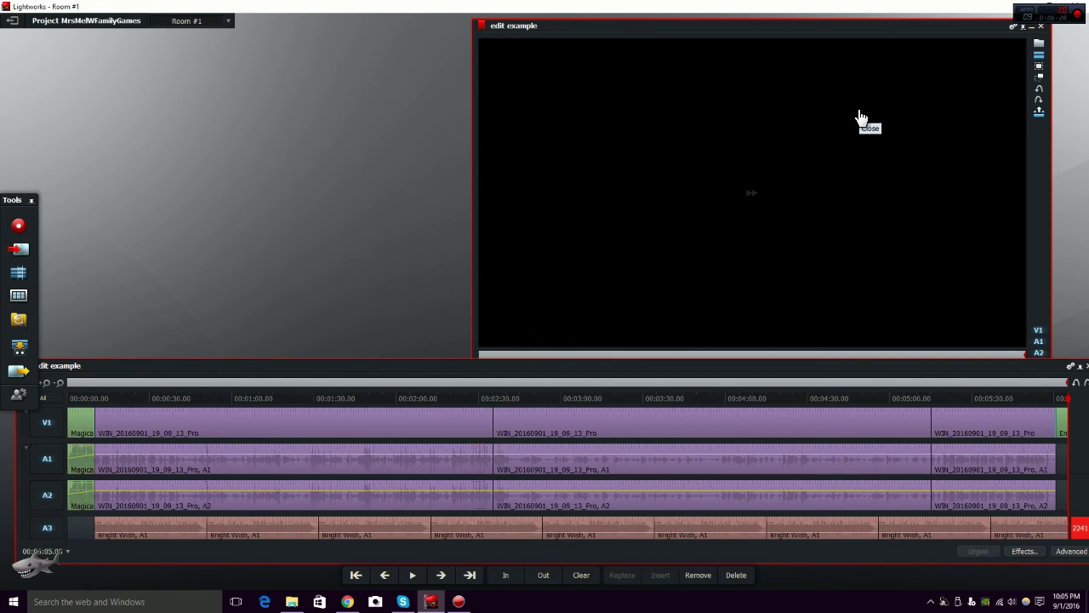